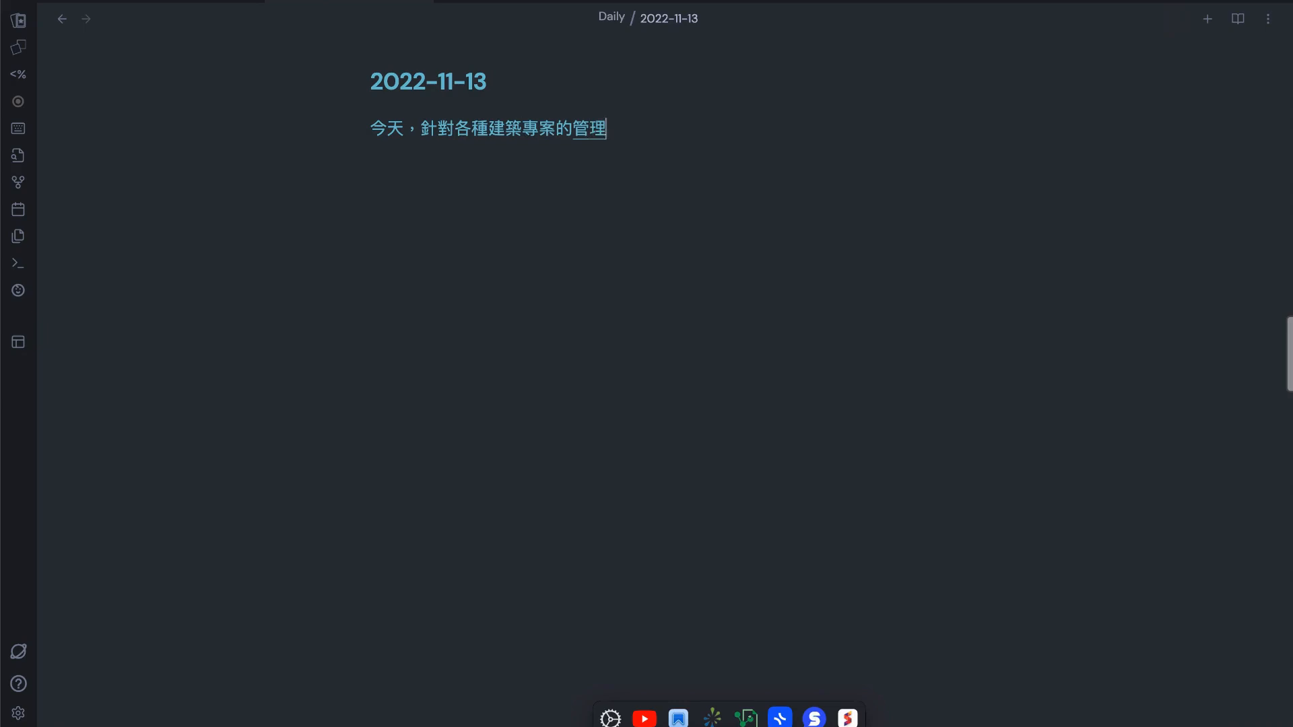
# Complete the note's opening sentence after 管理 with "，試著使用ob來進行紀錄。"
pyautogui.write('視圖')
pyautogui.press('BackSpace')
pyautogui.press('BackSpace')
pyautogui.write('試著使用')
pyautogui.press('Return')
pyautogui.press('capslock')
pyautogui.write('o')
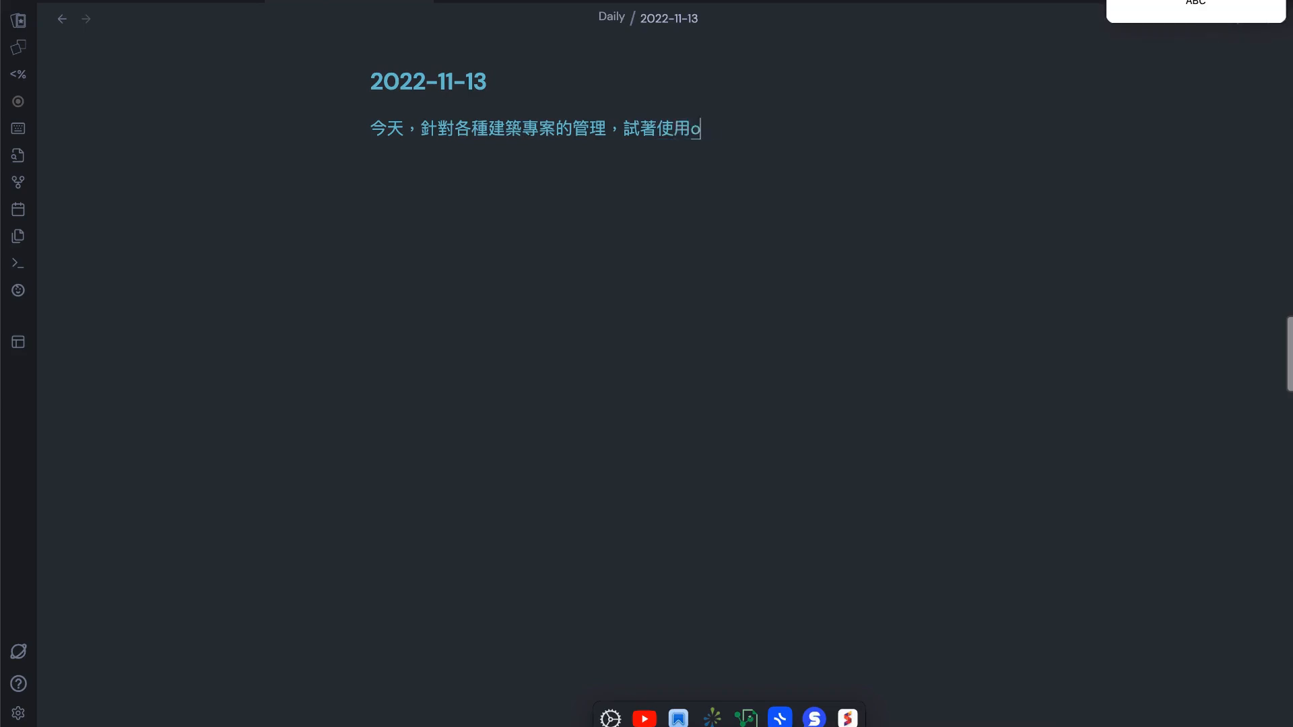
pyautogui.write('b來進行')
pyautogui.press('Return')
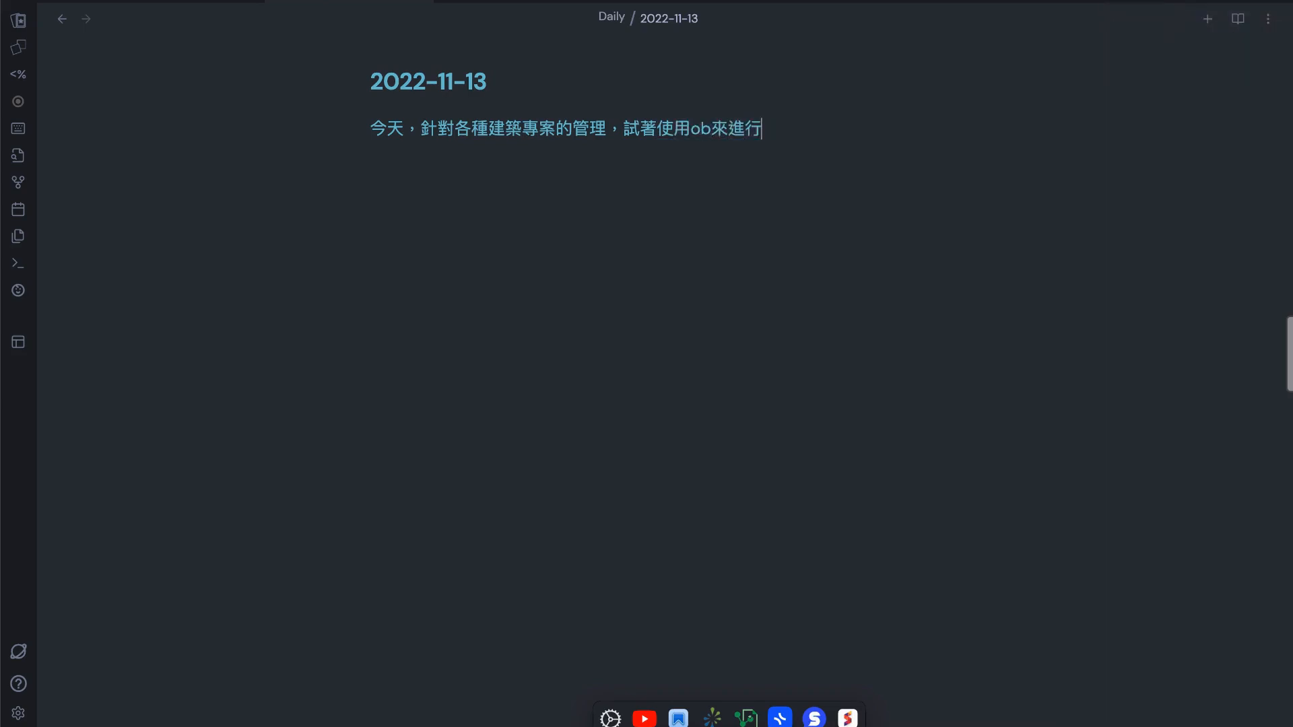
pyautogui.write('紀錄')
pyautogui.press('Return')
# Write the paragraph "首先，需要先下載 project 外掛。" below the opening sentence
pyautogui.write('首先')
pyautogui.press('Return')
pyautogui.write('M需要先')
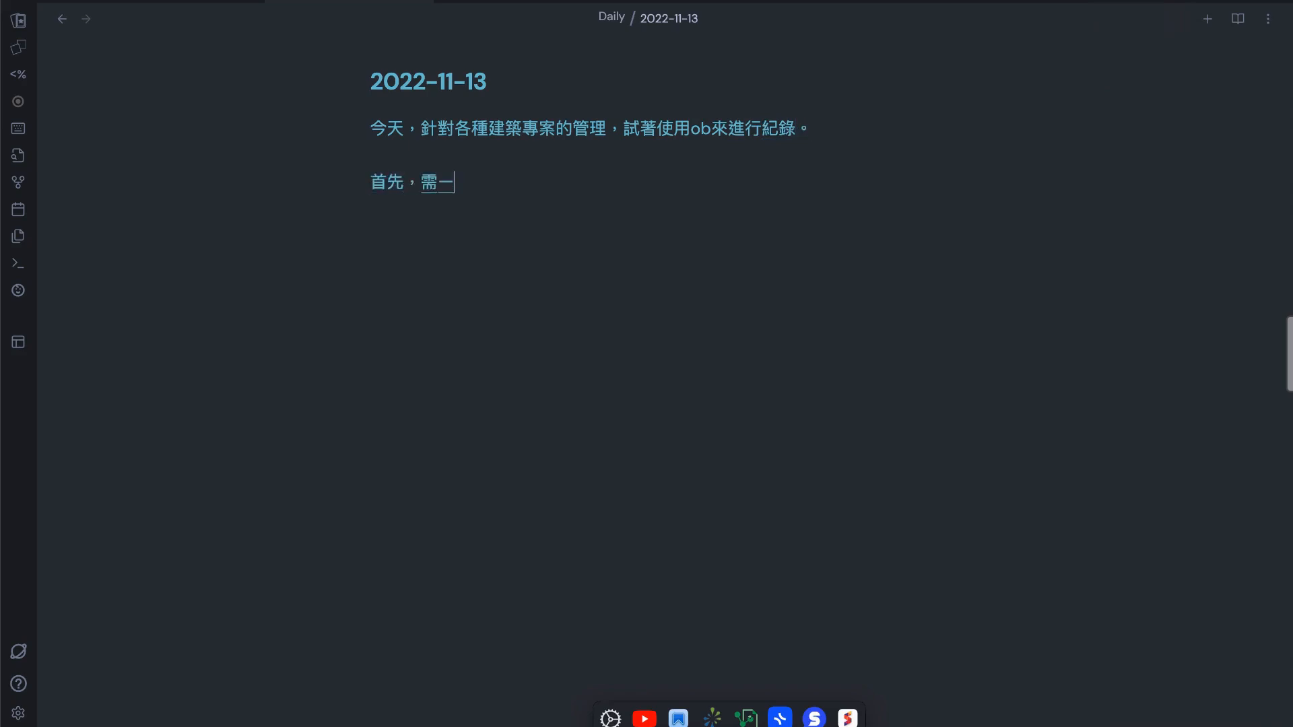
pyautogui.press('Return')
pyautogui.write('下載')
pyautogui.press('Return')
pyautogui.write('p')
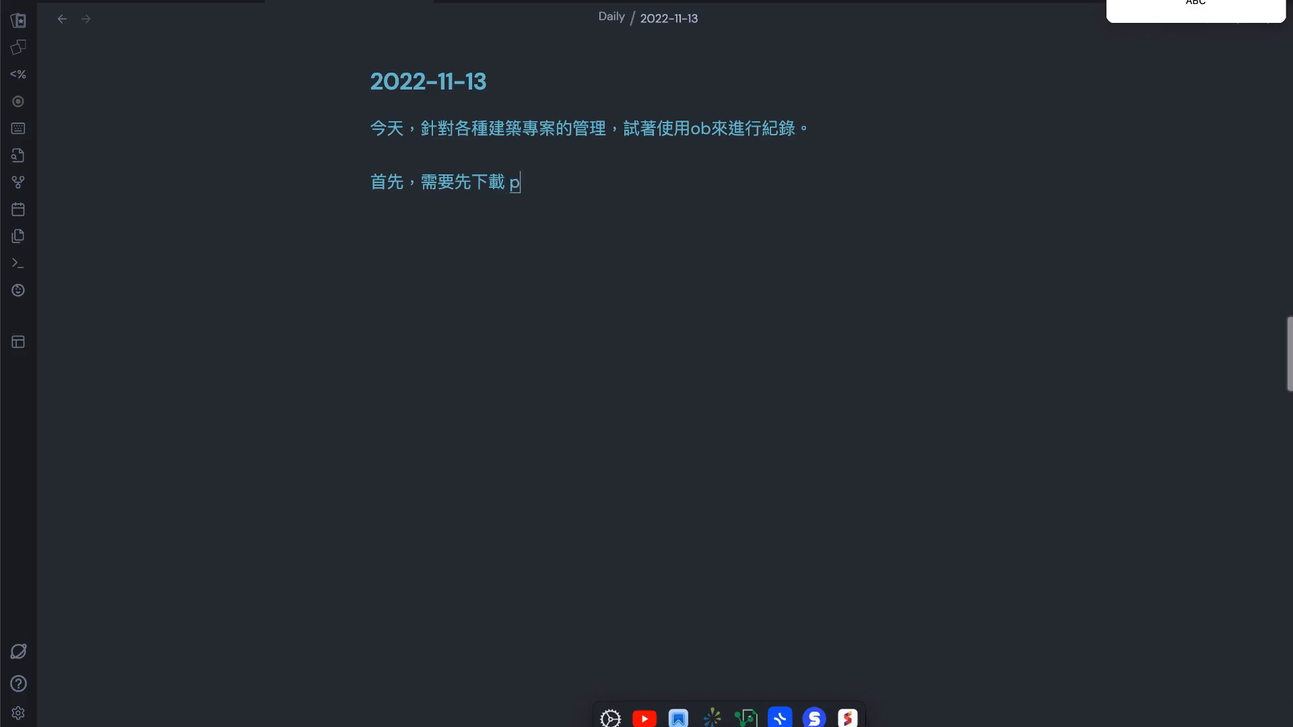
pyautogui.write('roject')
pyautogui.press('space')
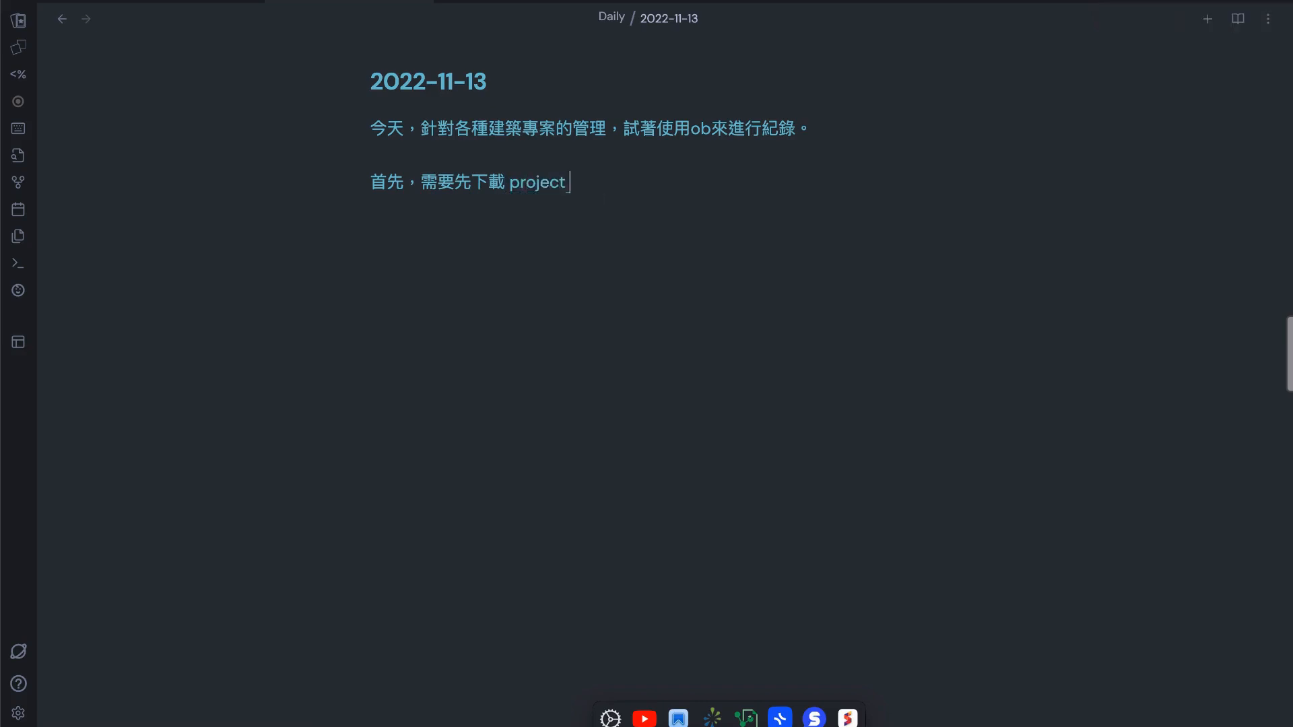
pyautogui.write('外掛」')
# Search the installed community plugins for "project" in the settings
pyautogui.press('super+comma')
pyautogui.write('p')
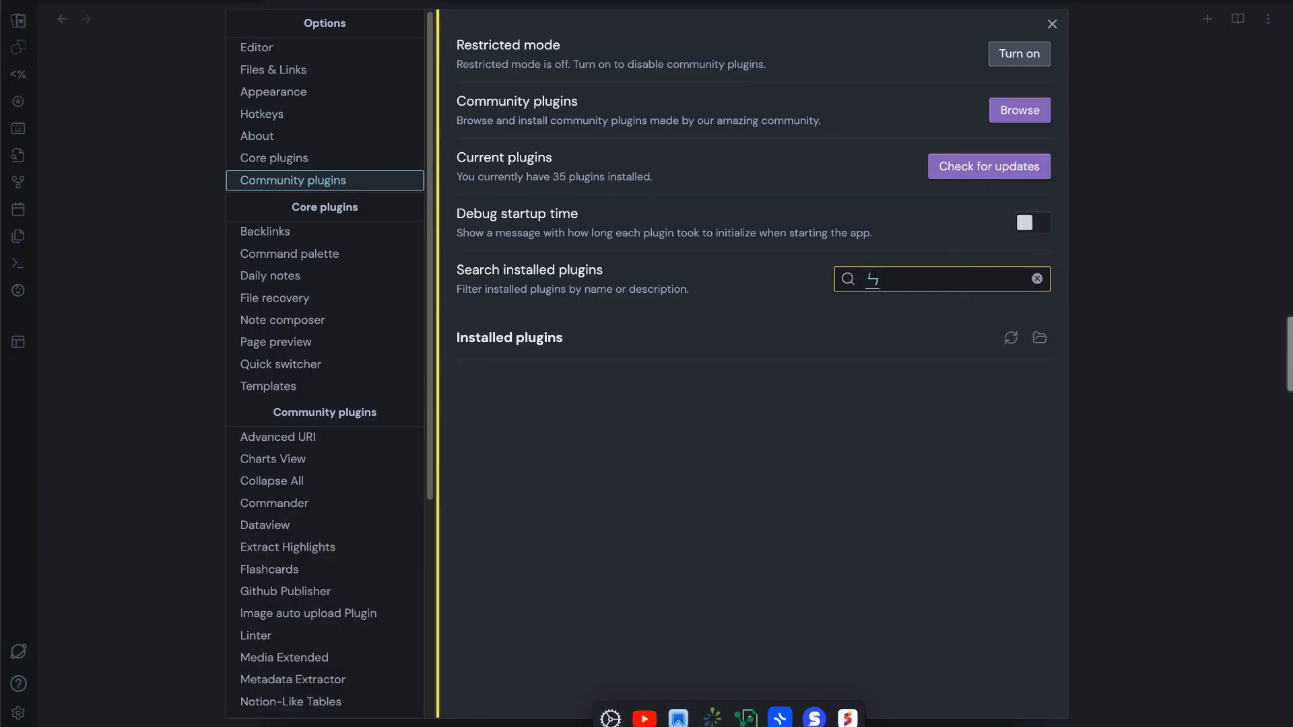
pyautogui.press('BackSpace')
pyautogui.write('po')
pyautogui.press('BackSpace')
pyautogui.write('roject')
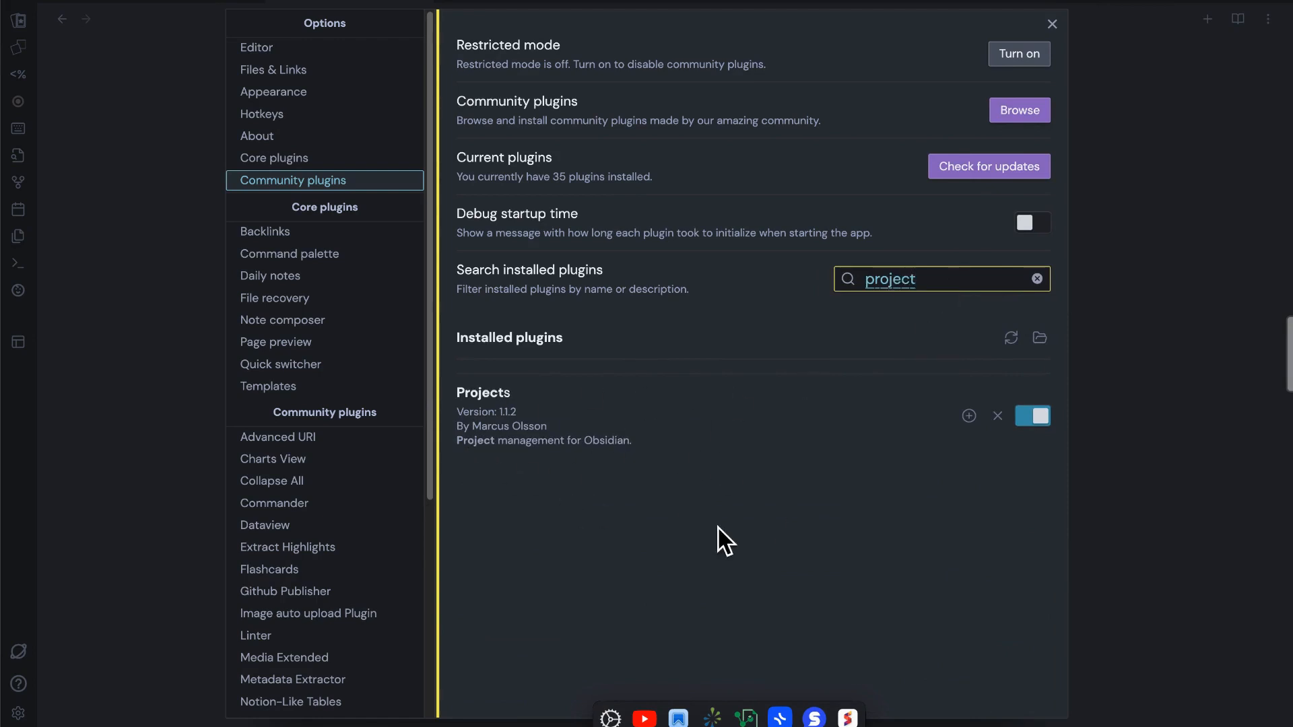
# Close the settings and change the plugin name in the note to "projects"
pyautogui.press('Escape')
pyautogui.click(564, 184)
pyautogui.write('s 外掛。')
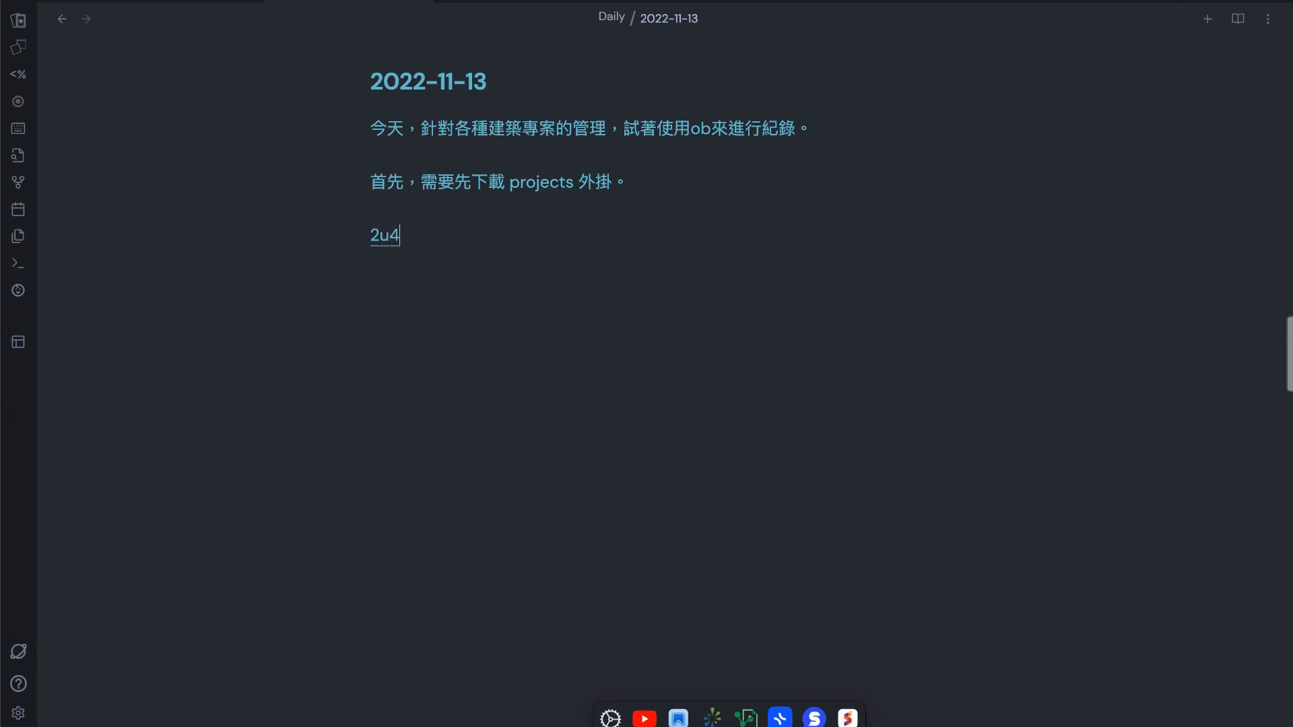
# Add the paragraph "第一次使用 ob 的朋友，可能需要先瞭解，如何下載外掛。" to the note
pyautogui.press('BackSpace')
pyautogui.press('BackSpace')
pyautogui.press('shift')
pyautogui.write('ㄉ一次使用')
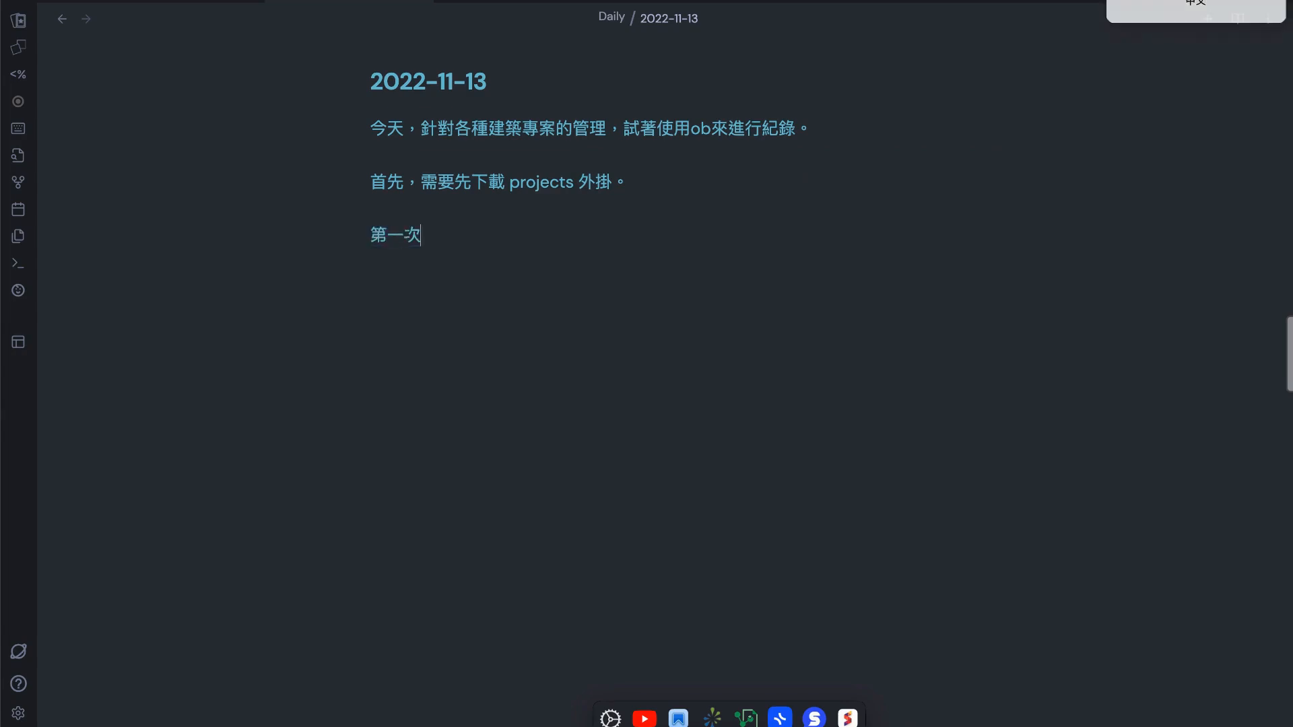
pyautogui.write('ob')
pyautogui.press('shift')
pyautogui.write('的朋友')
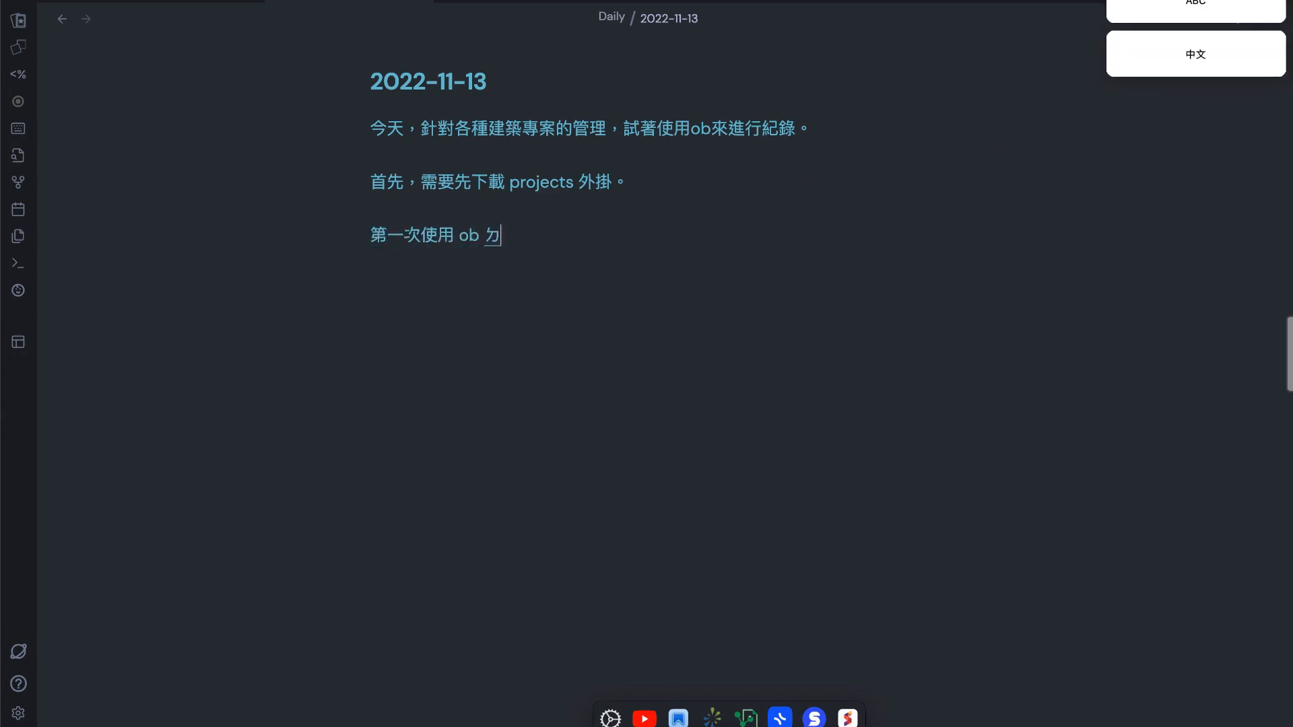
pyautogui.write('，ㄎ能')
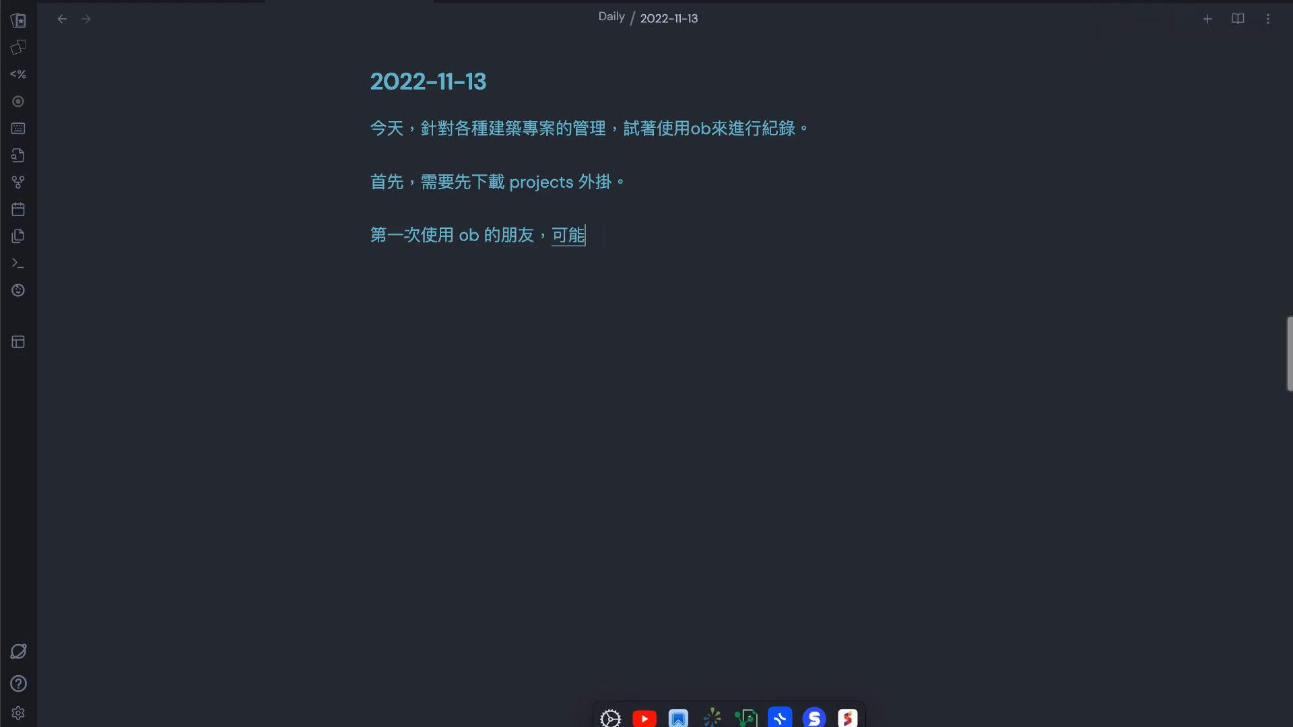
pyautogui.write('需要先了ㄐ')
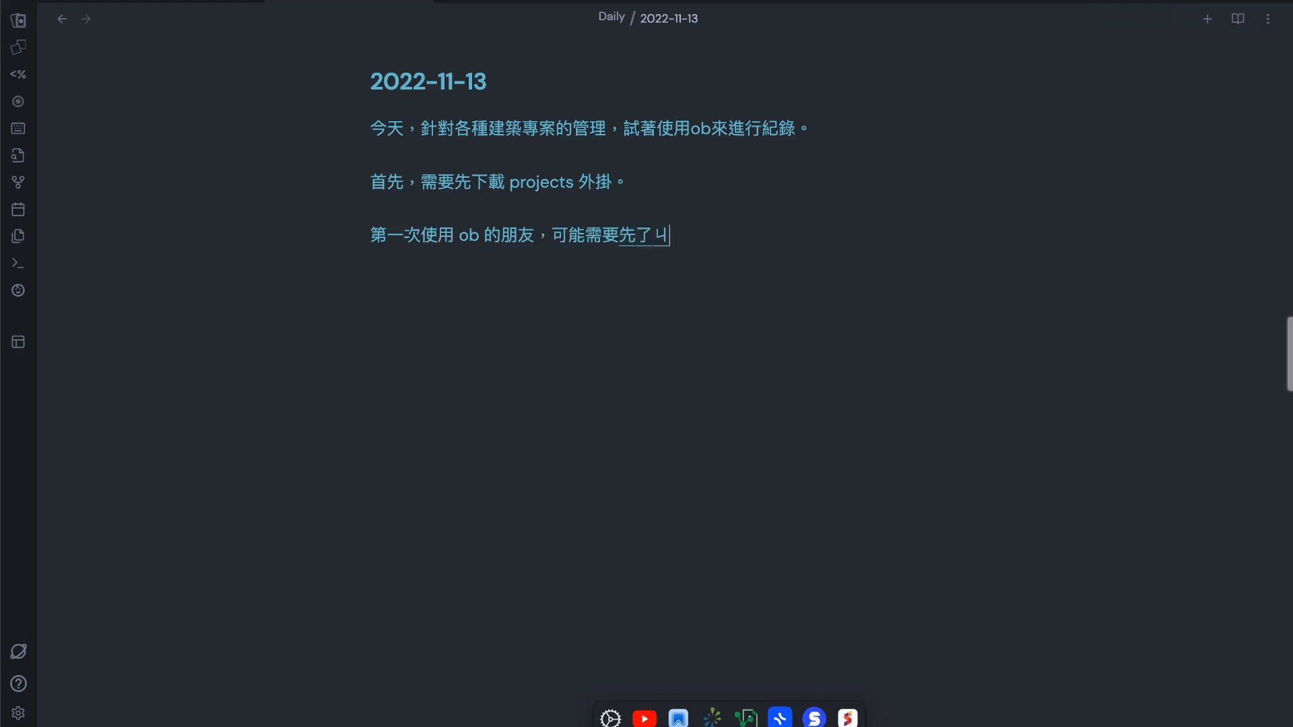
pyautogui.press('BackSpace')
pyautogui.press('BackSpace')
pyautogui.write('瞭解，如何')
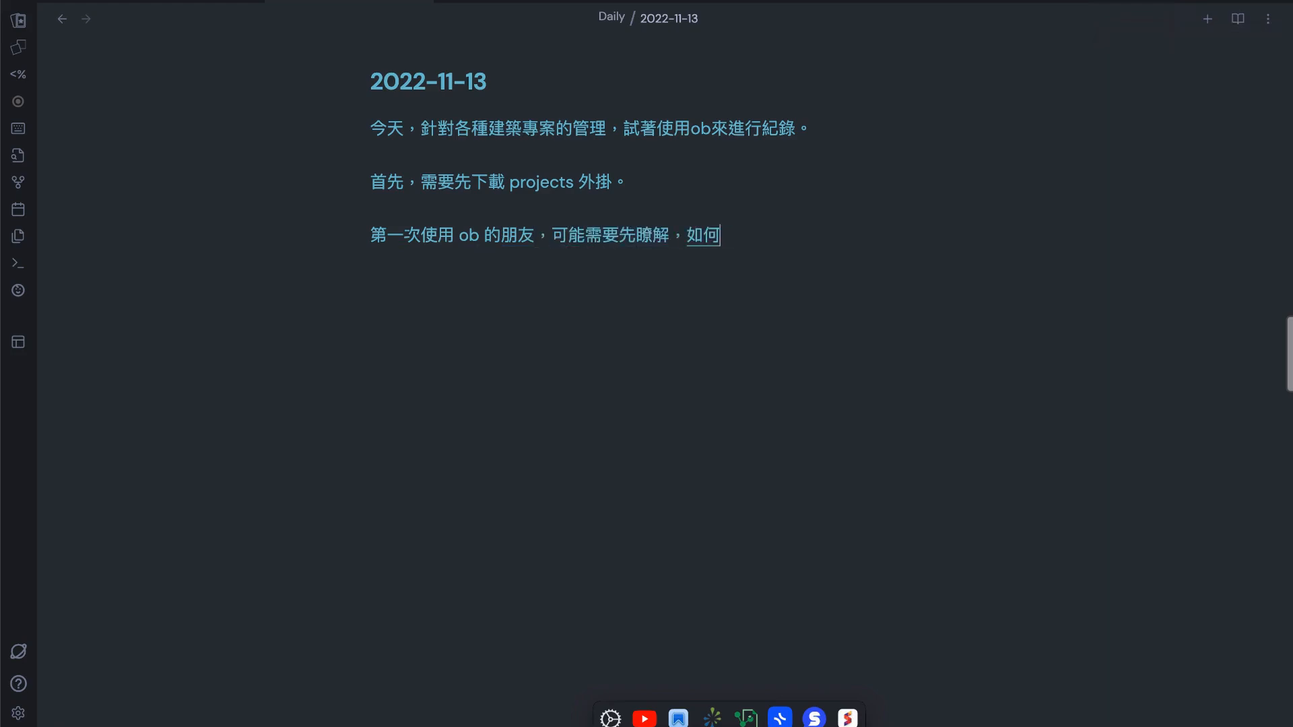
pyautogui.write('下載外掛。本影片ㄐ')
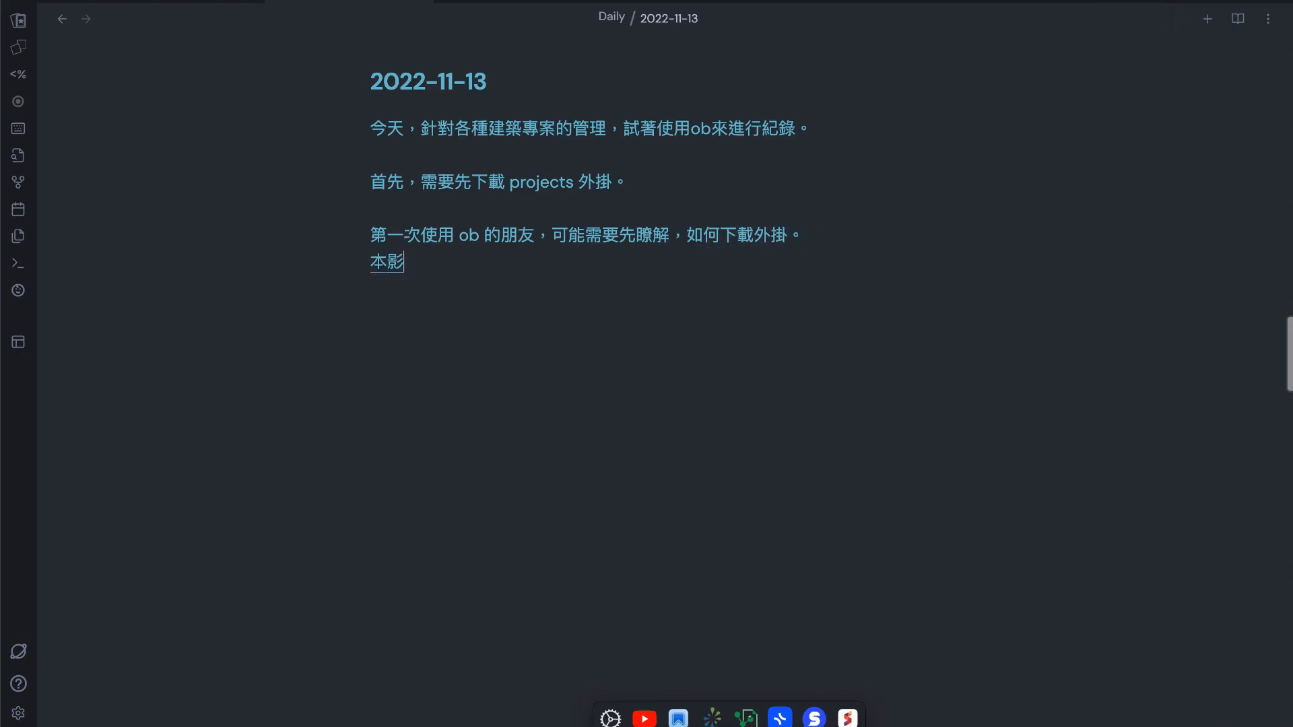
pyautogui.write('先不ㄓ')
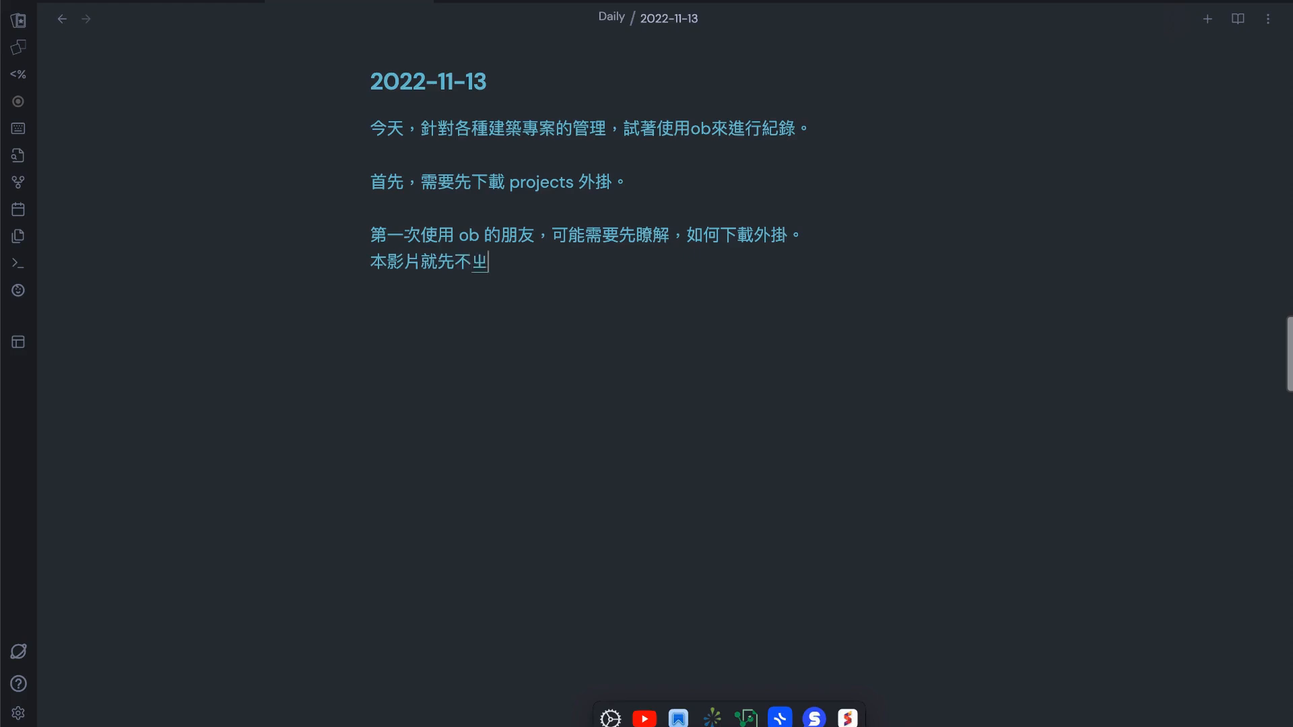
pyautogui.write('贅述。')
# Add the line "本影片就先不贅述。" directly below, followed by a blank line
pyautogui.press('Return')
pyautogui.press('Return')
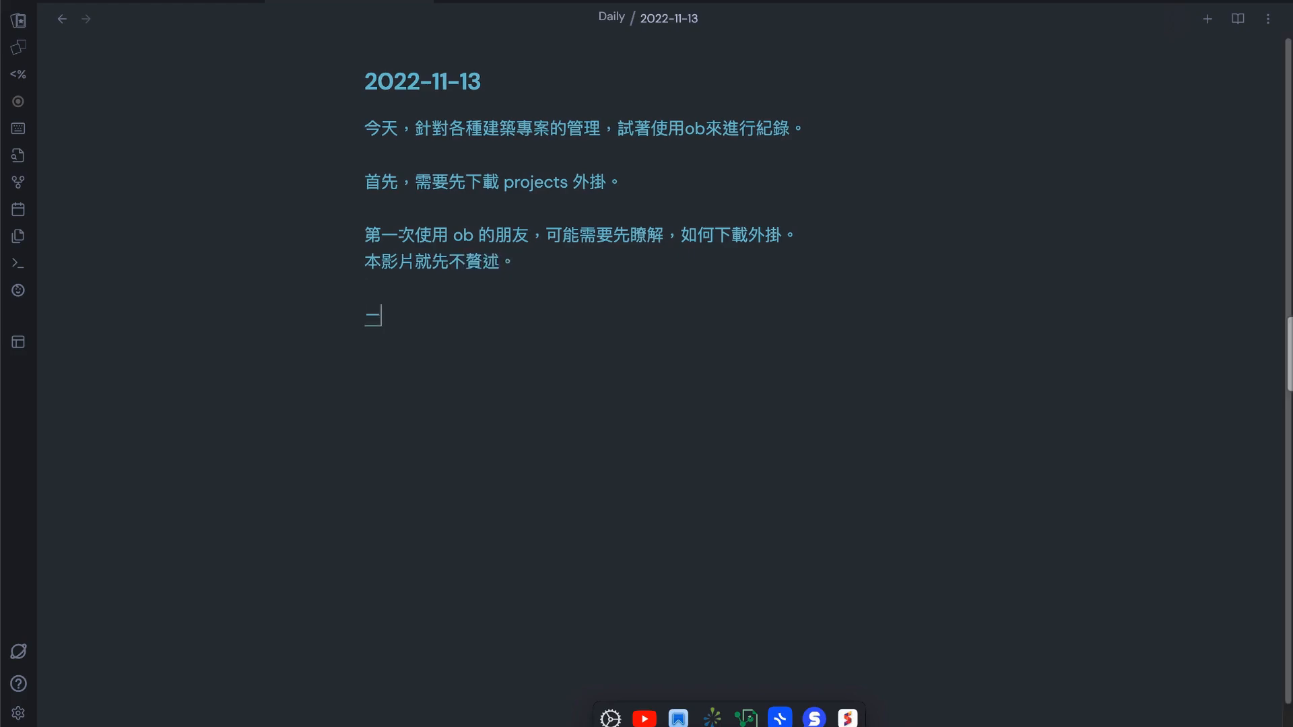
# Write the paragraph "下載好了，請開啟他。" in the note
pyautogui.write('下載')
pyautogui.write('好ㄜ了，之')
pyautogui.write('開ㄑ')
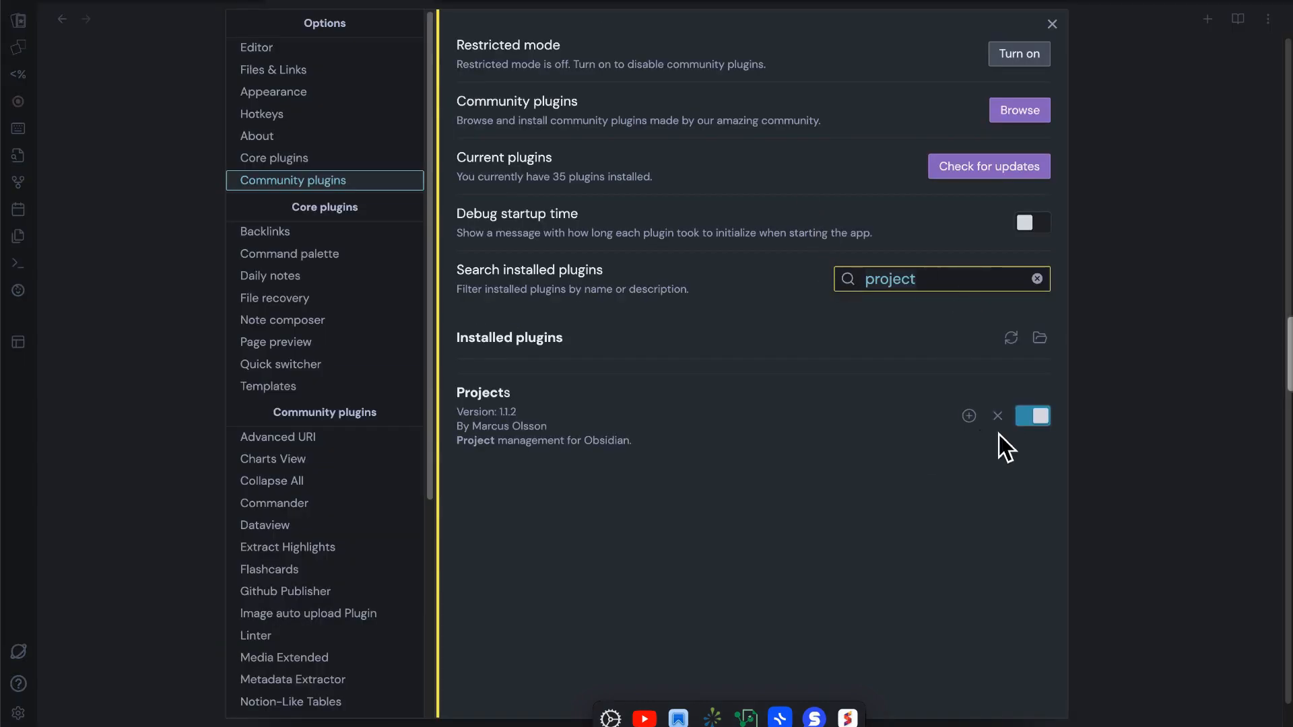
# Switch the Projects community plugin off and on again, and close the settings
pyautogui.click(1038, 431)
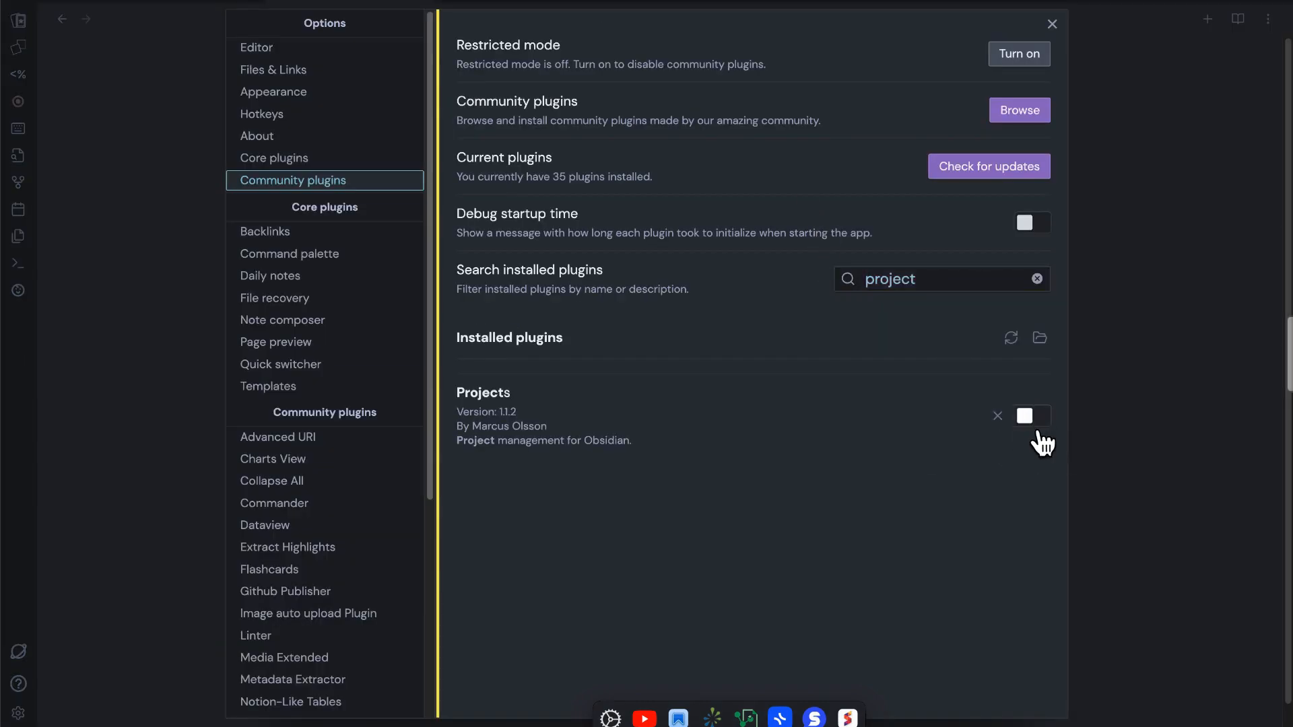
pyautogui.click(1038, 432)
pyautogui.press('Escape')
# Add the paragraph "接下來 叫出指令面板。" to the note
pyautogui.press('Return')
pyautogui.press('Return')
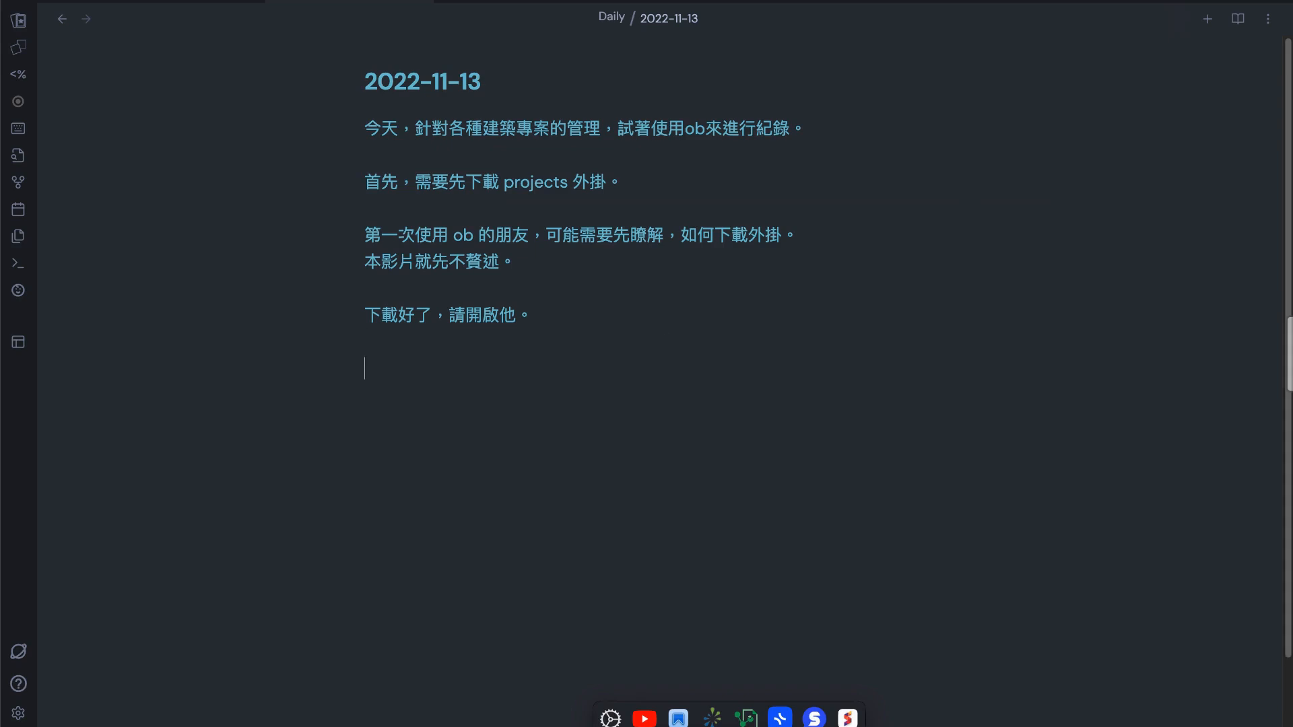
pyautogui.write('接下來')
pyautogui.write('ㄐㄧㄠˋㄓ')
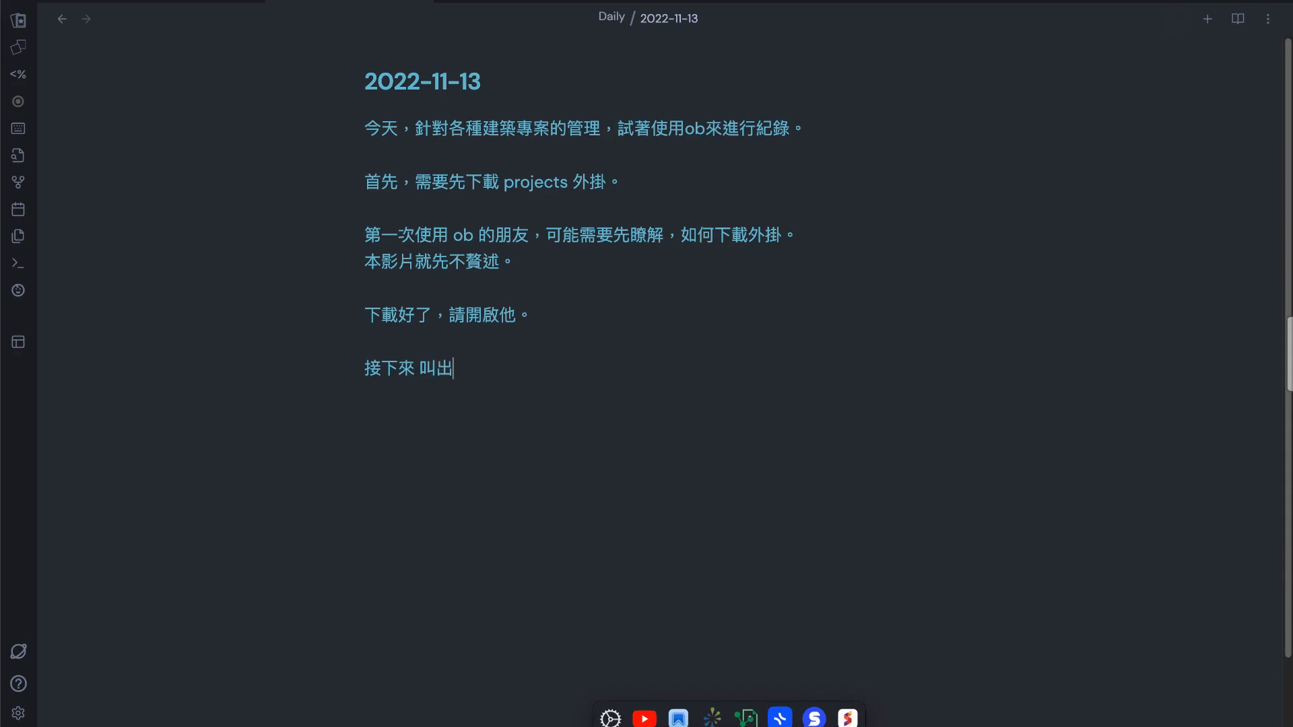
pyautogui.write('ㄓˇㄌㄧㄥˋㄇㄧㄢˋㄅㄢˇ。')
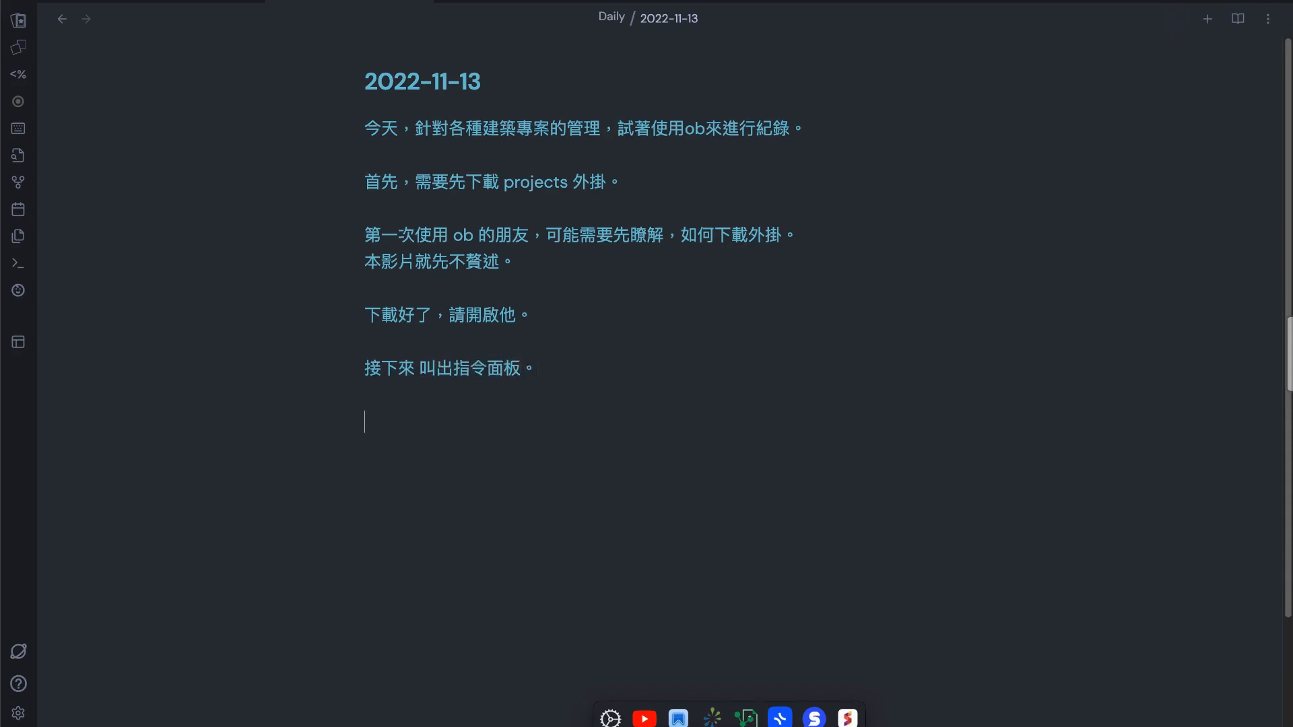
# Write the line "win系統是 ctrl + P" in a new paragraph of the note
pyautogui.press('capslock')
pyautogui.write('win')
pyautogui.press('capslock')
pyautogui.write('系統是')
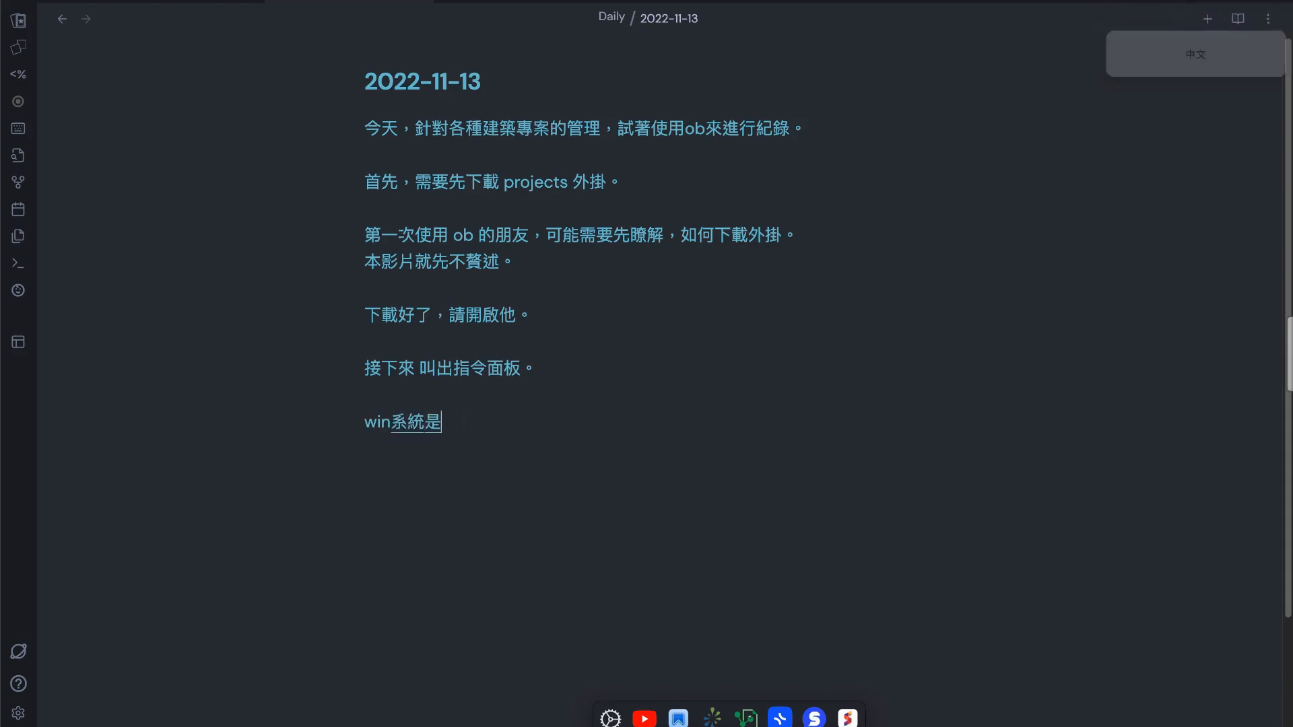
pyautogui.press('capslock')
pyautogui.write('ctrl +')
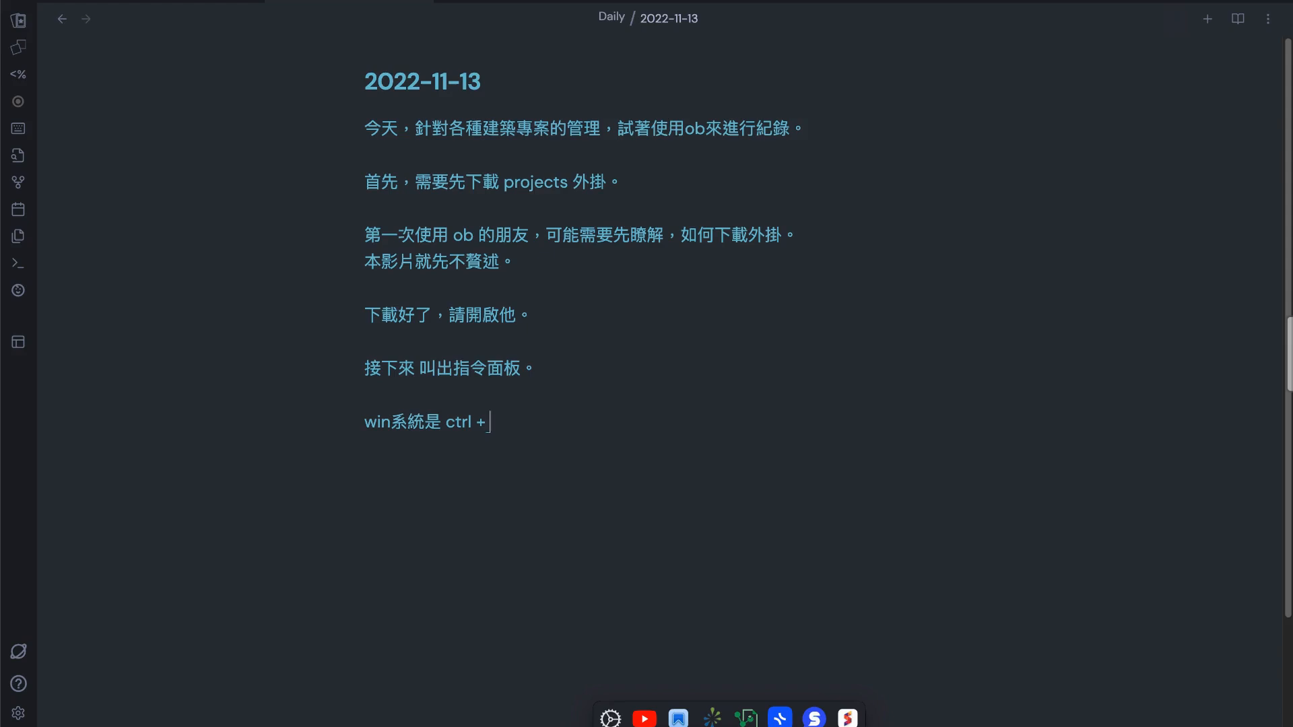
pyautogui.press('capslock')
pyautogui.write('ㄇㄩ')
pyautogui.press('BackSpace')
pyautogui.press('BackSpace')
# Write the line "mac 系統是 cmd + P" below the Windows line, followed by a blank line
pyautogui.press('capslock')
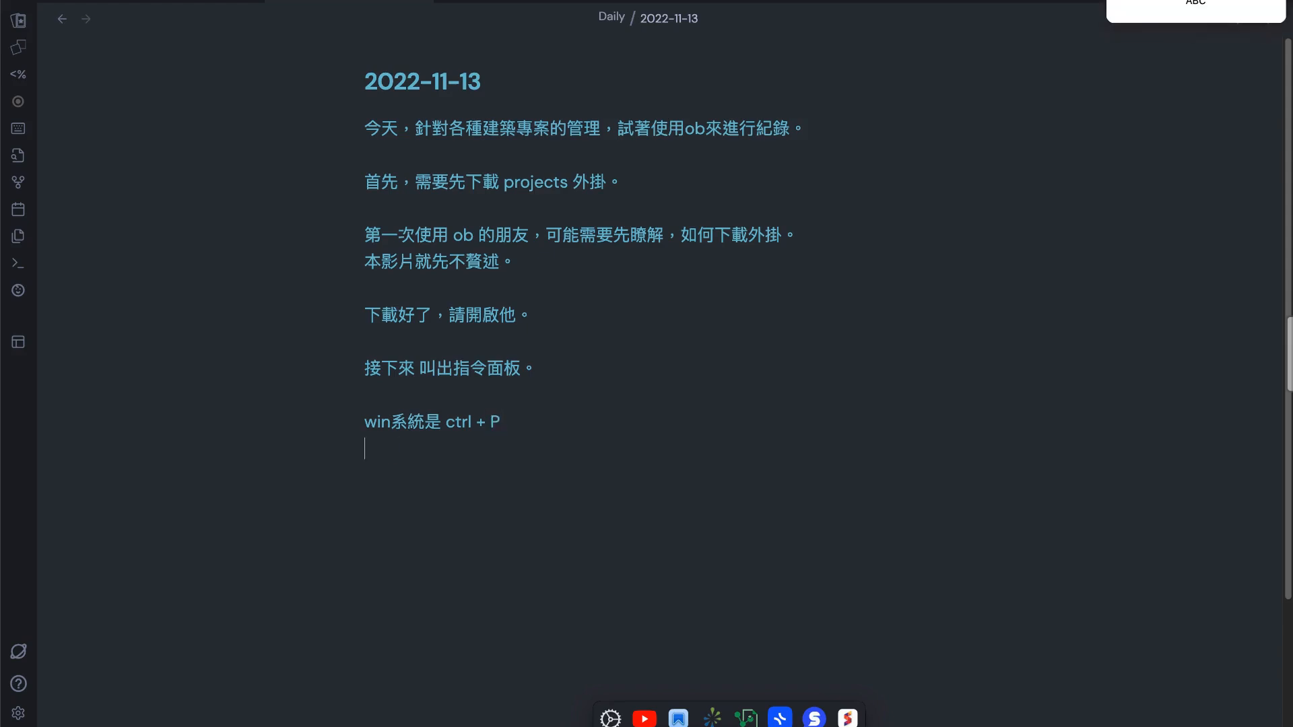
pyautogui.write('mac')
pyautogui.press('capslock')
pyautogui.write('系統')
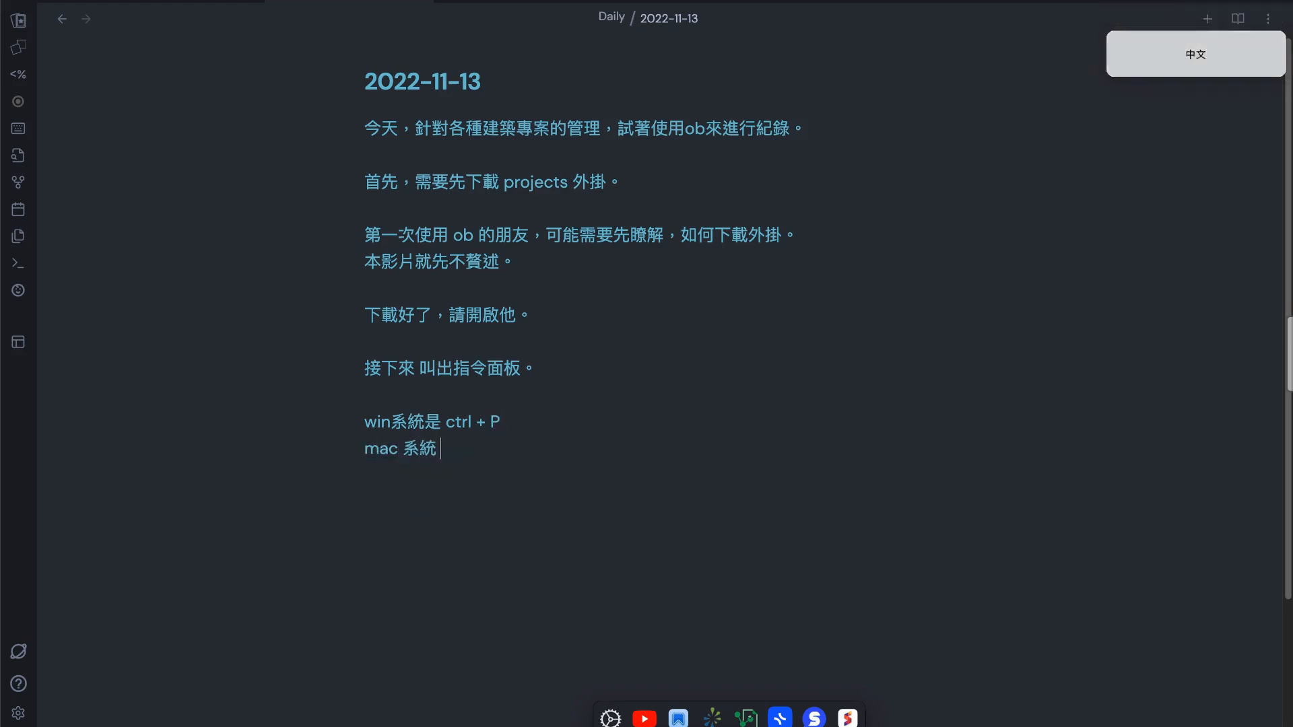
pyautogui.write('是')
pyautogui.press('capslock')
pyautogui.write('cmd ')
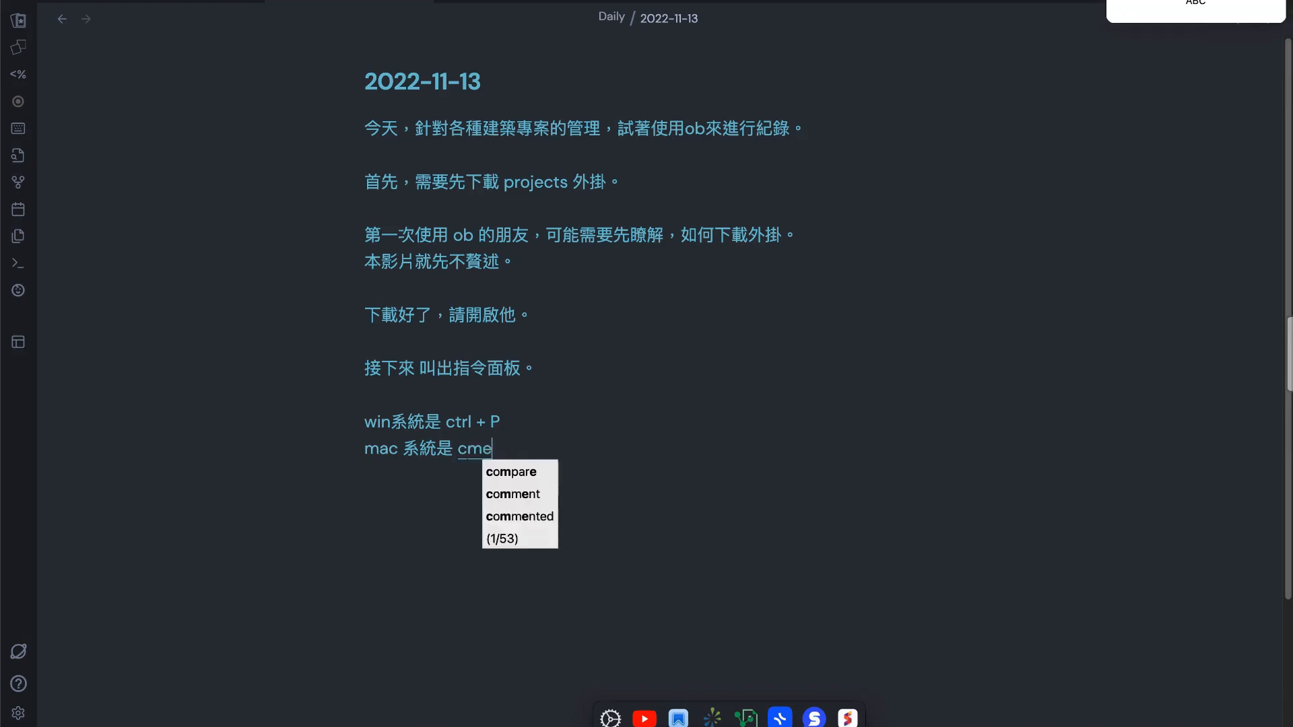
pyautogui.write('_ p')
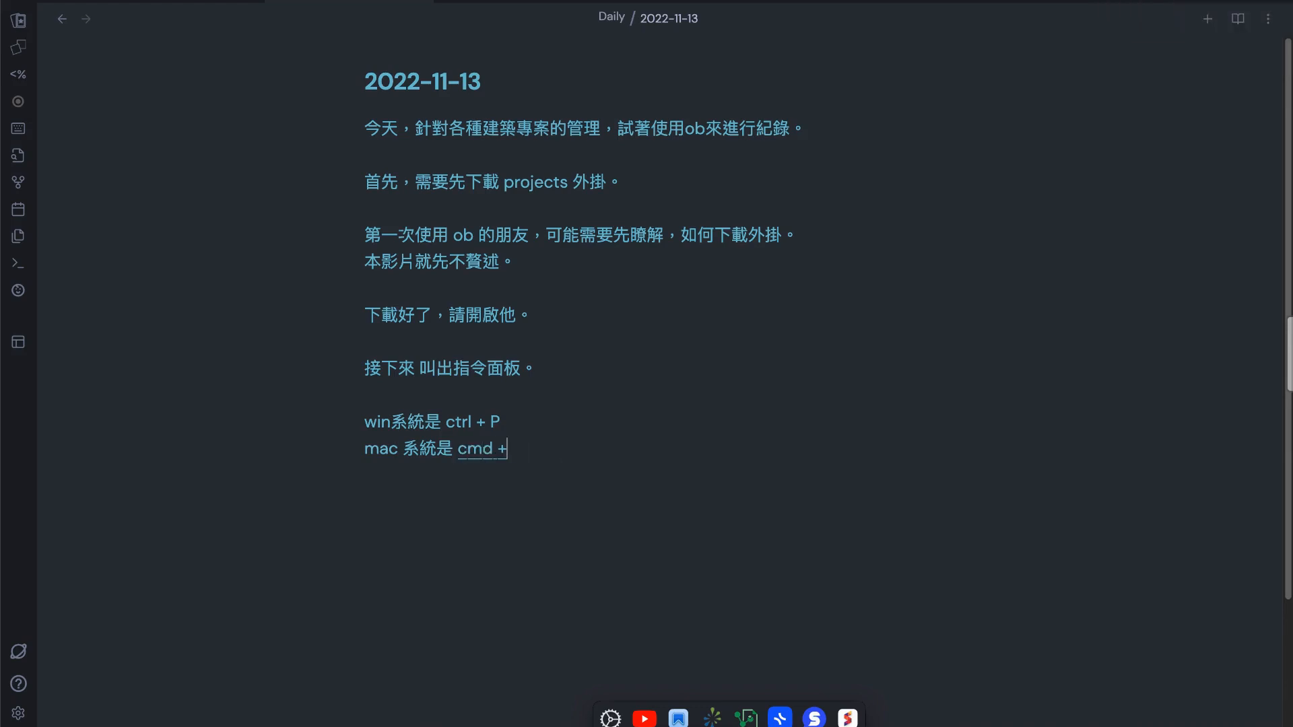
pyautogui.press('Return')
pyautogui.press('Return')
# Run the "Create new project" command and name the project 建築工作紀錄
pyautogui.press('super+p')
pyautogui.write('proje')
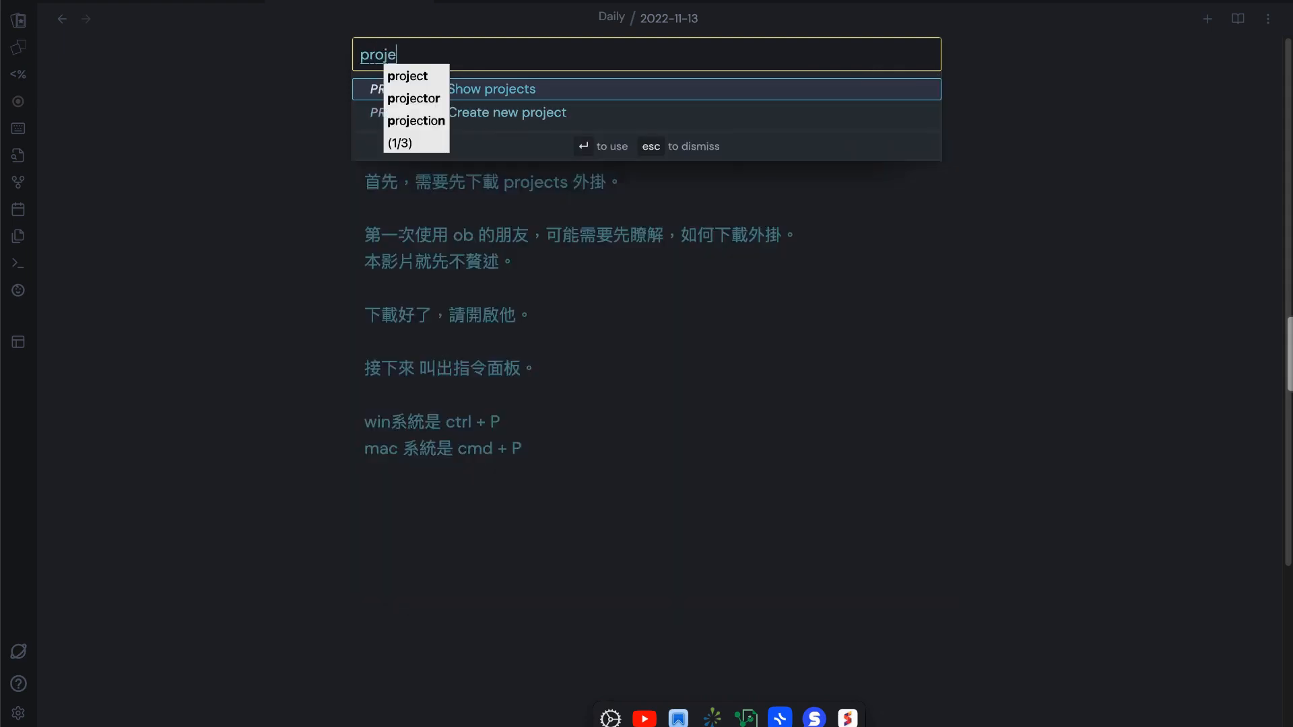
pyautogui.click(614, 120)
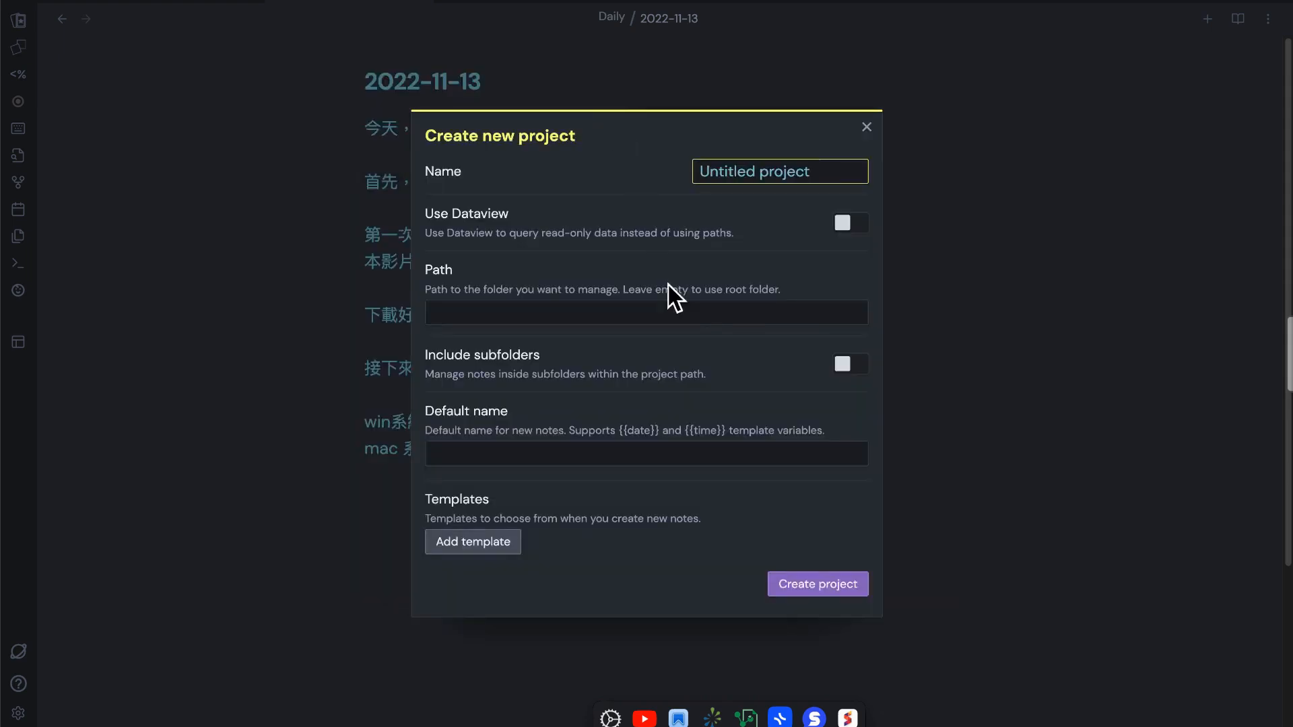
pyautogui.write('建築工作紀錄')
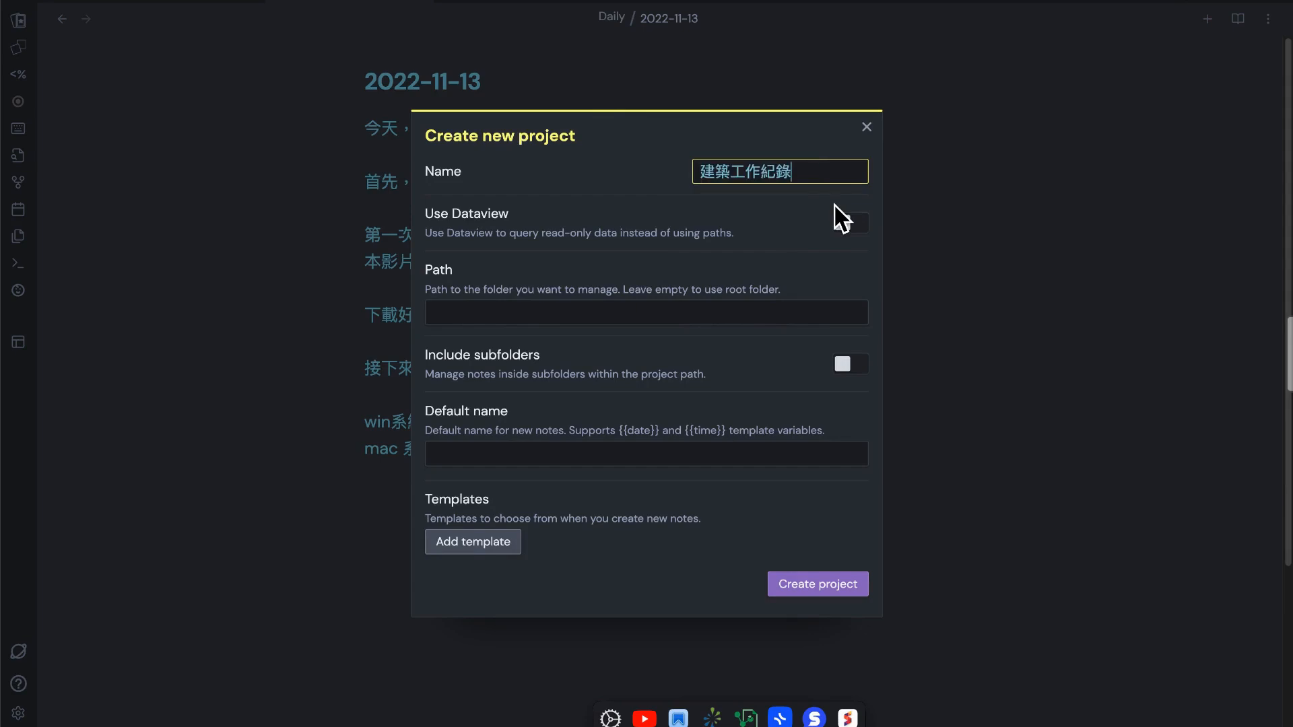
# Set the new project's path to the folder obsidian TEST/project
pyautogui.click(757, 312)
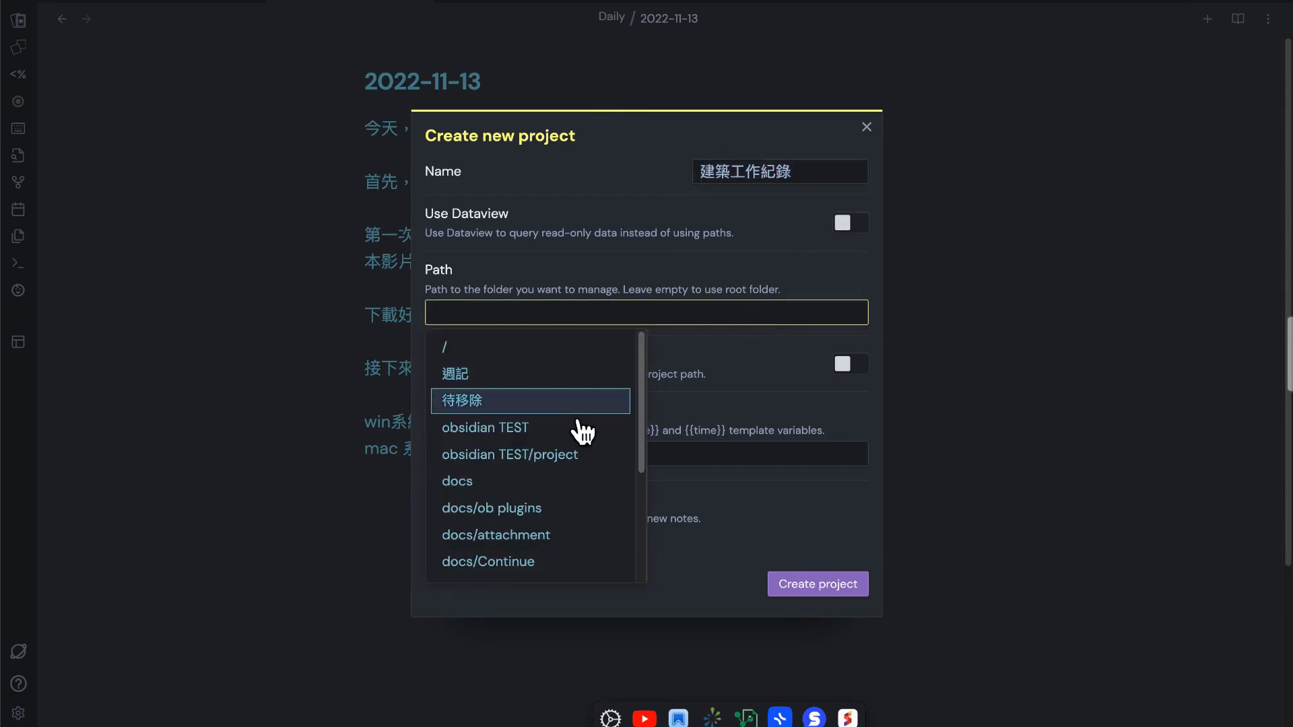
pyautogui.write('por')
pyautogui.press('BackSpace')
pyautogui.press('BackSpace')
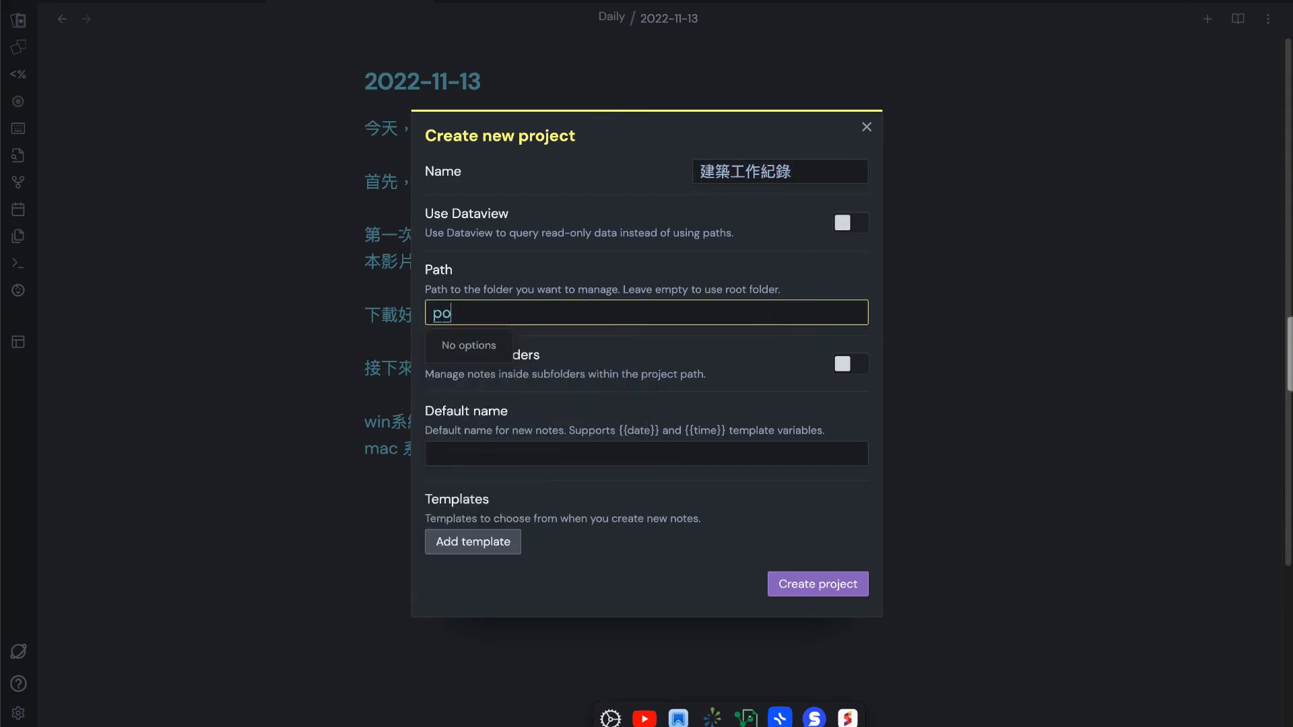
pyautogui.write('ro')
pyautogui.click(513, 364)
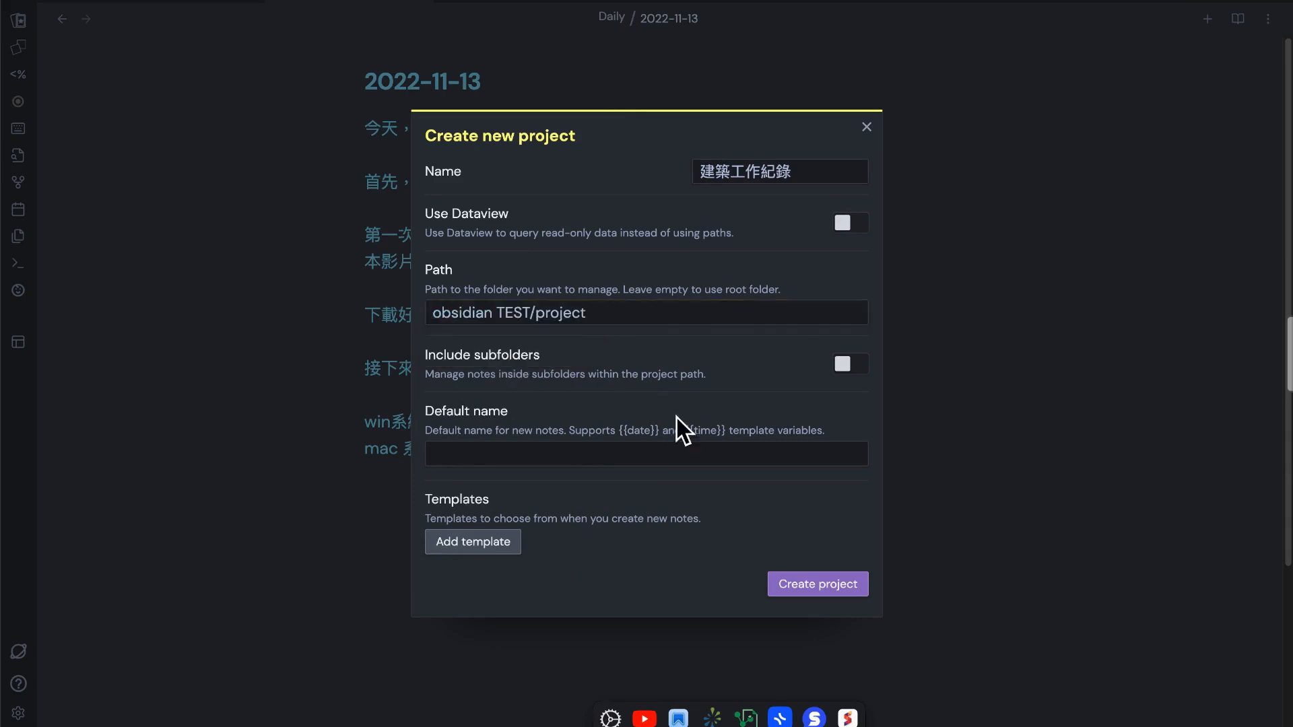
# Include subfolders in the project and create it
pyautogui.click(852, 367)
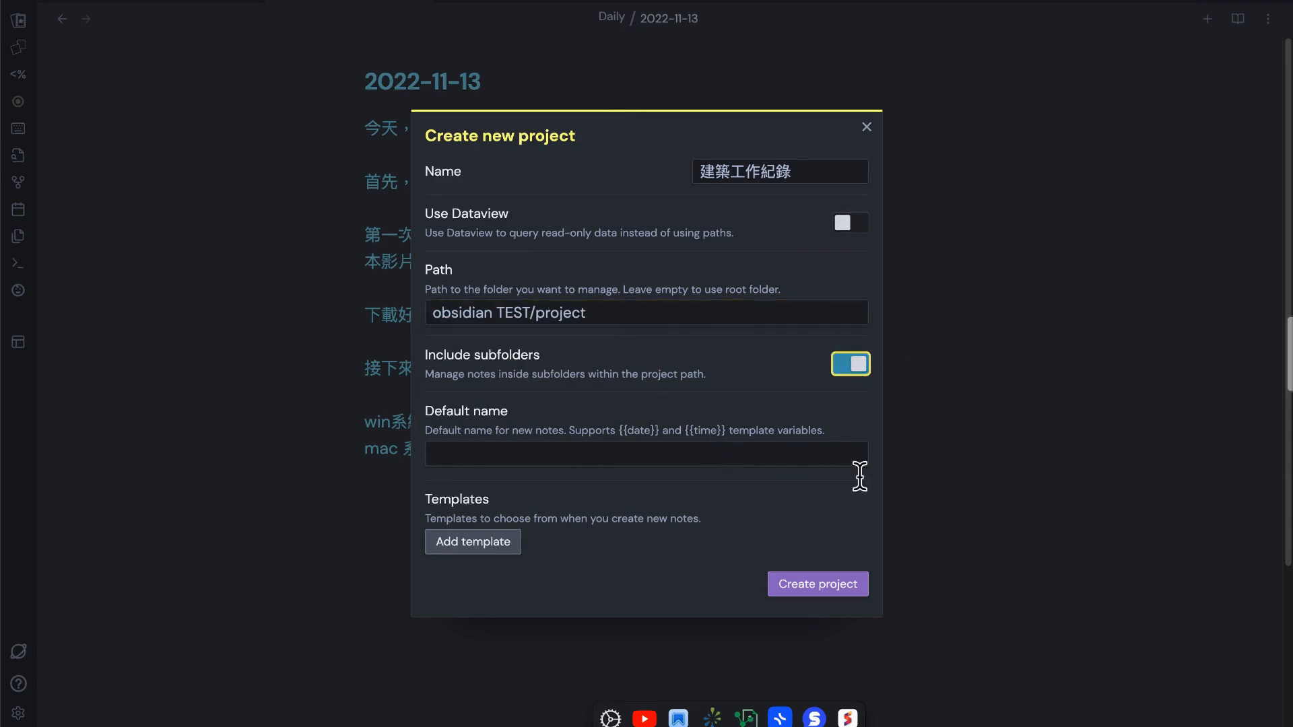
pyautogui.click(829, 593)
pyautogui.scroll(-1, 773, 521)
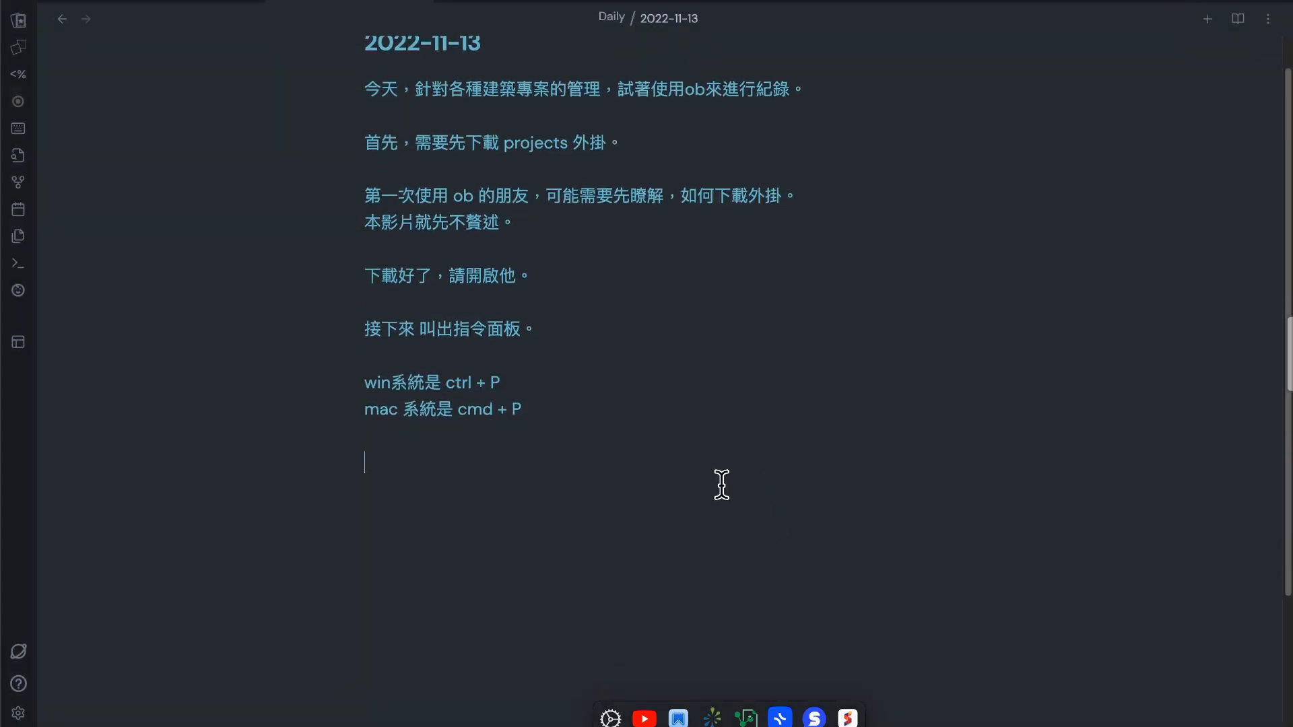
# Write the lines "好，我已經創建好一個 新的 projects 了。" and "請大家繼續操作。" in the daily note, separated by a blank line
pyautogui.write('cl好，我以ㄐ')
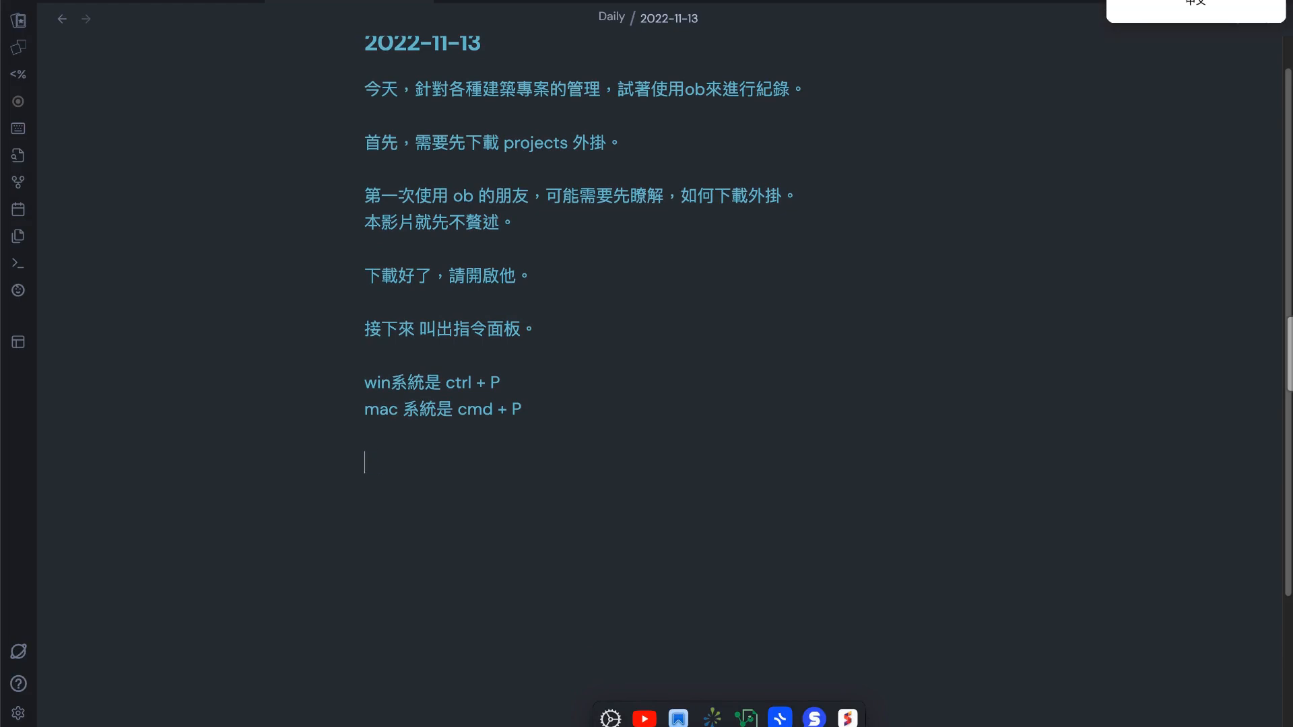
pyautogui.write('經創建好')
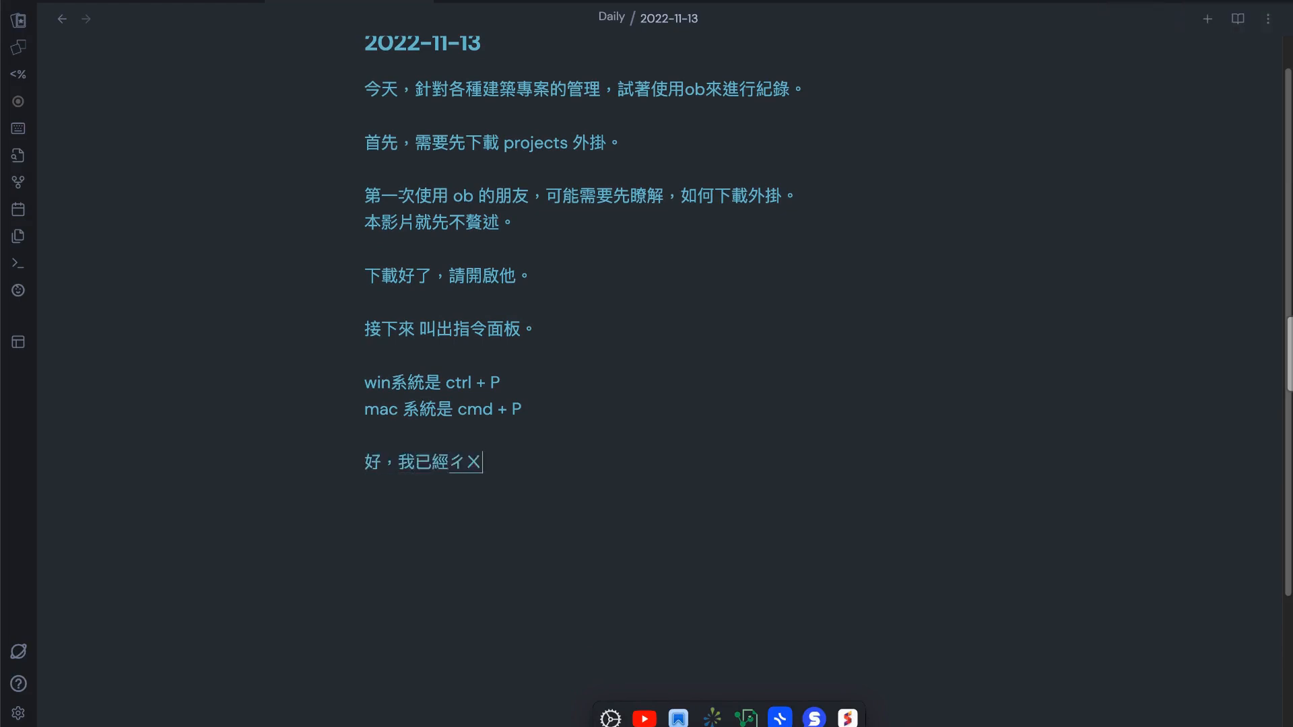
pyautogui.write('一個 新的· ·')
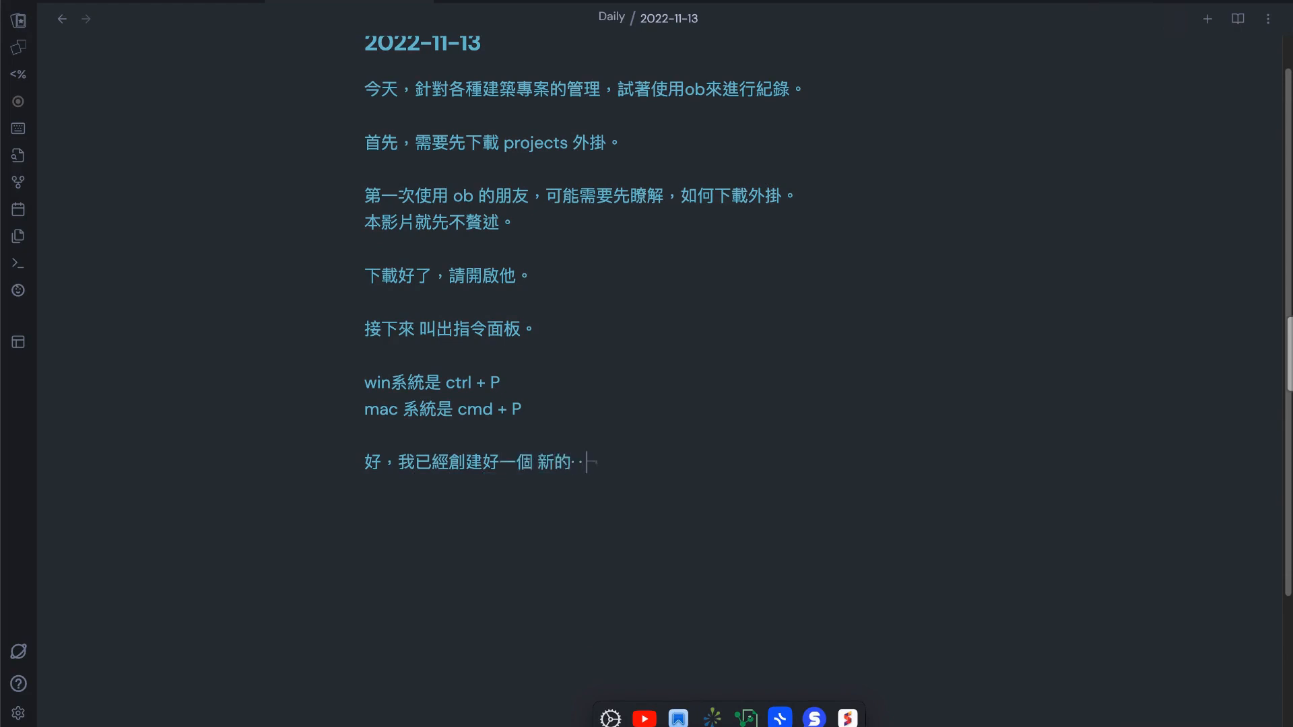
pyautogui.hotkey('ctrl', 'space')
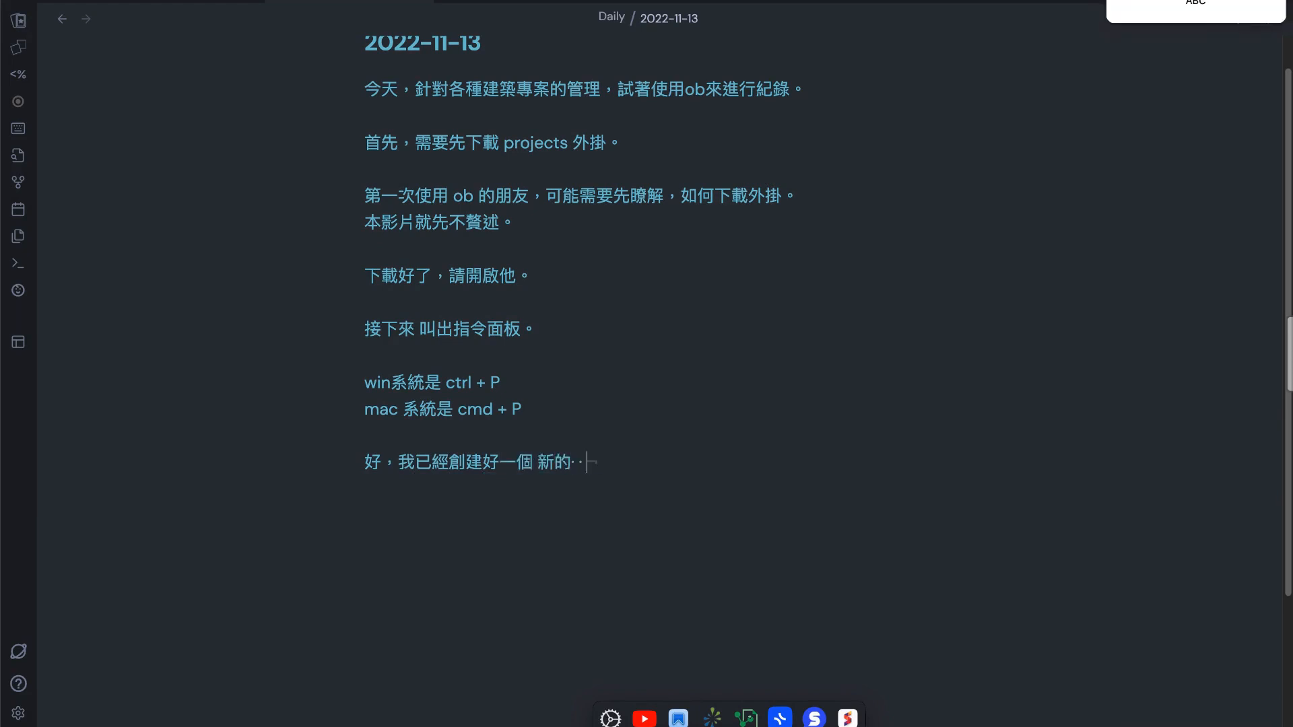
pyautogui.write('projects')
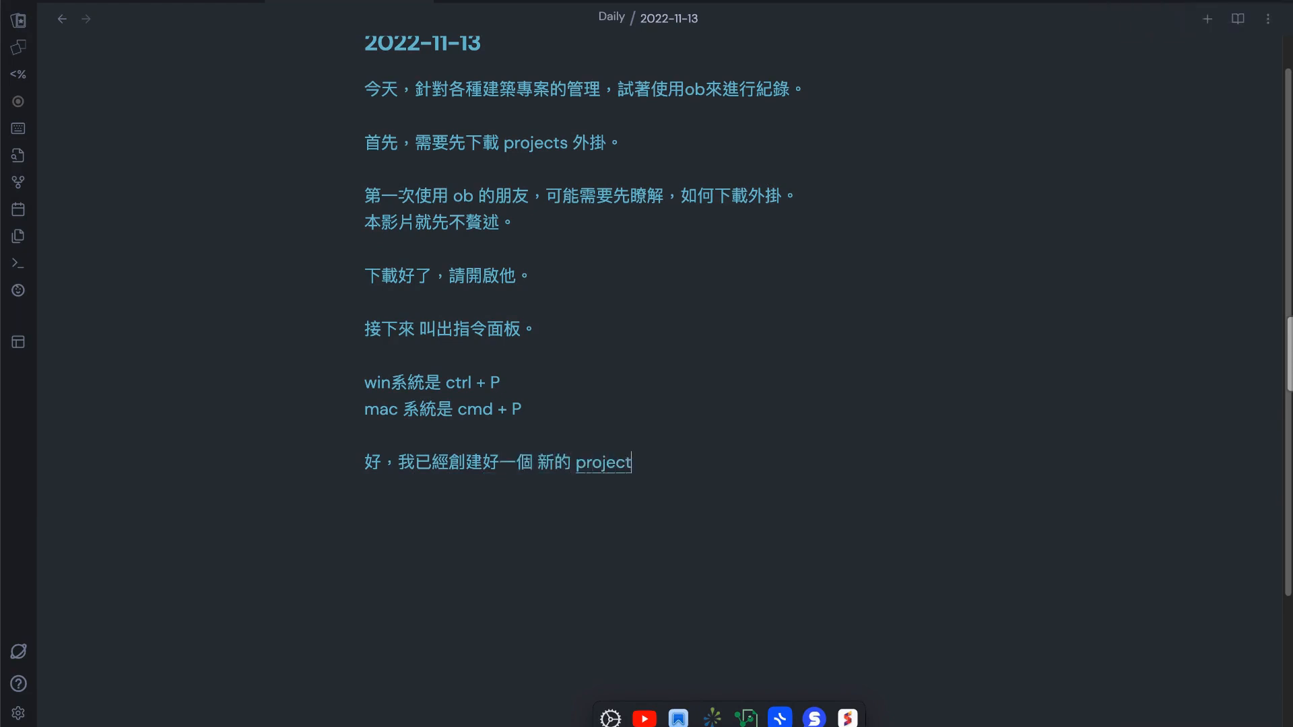
pyautogui.hotkey('ctrl', 'space')
pyautogui.write('了')
pyautogui.press('Return')
pyautogui.press('Return')
pyautogui.write('請大ㄐ')
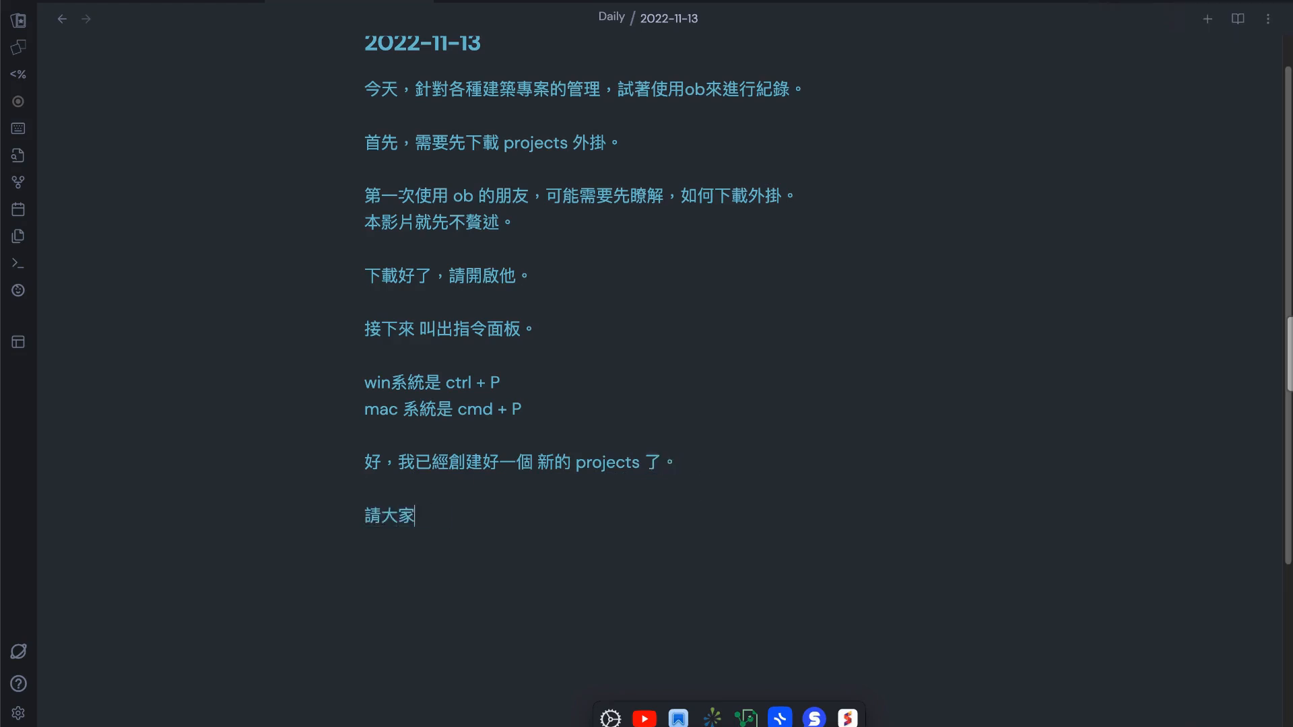
pyautogui.write('繼續操作。')
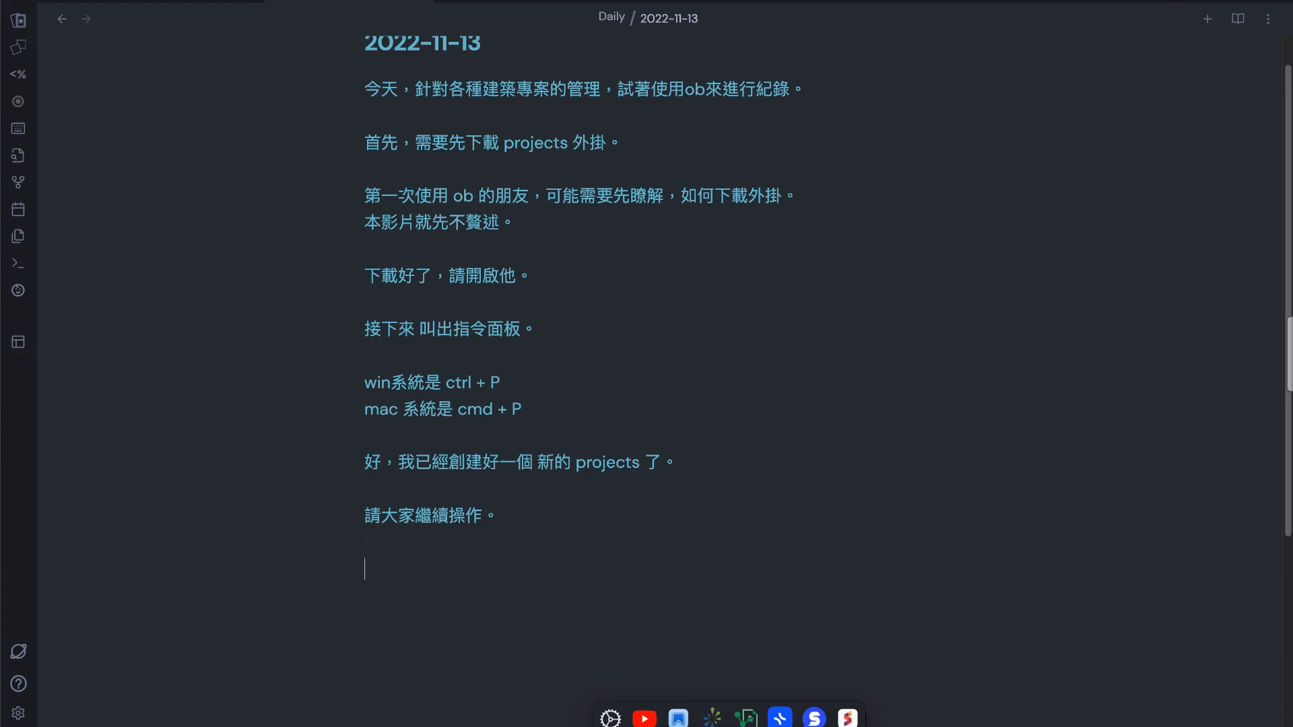
# Run the "Show projects" command to open the project view
pyautogui.press('super+p')
pyautogui.write('ㄣ')
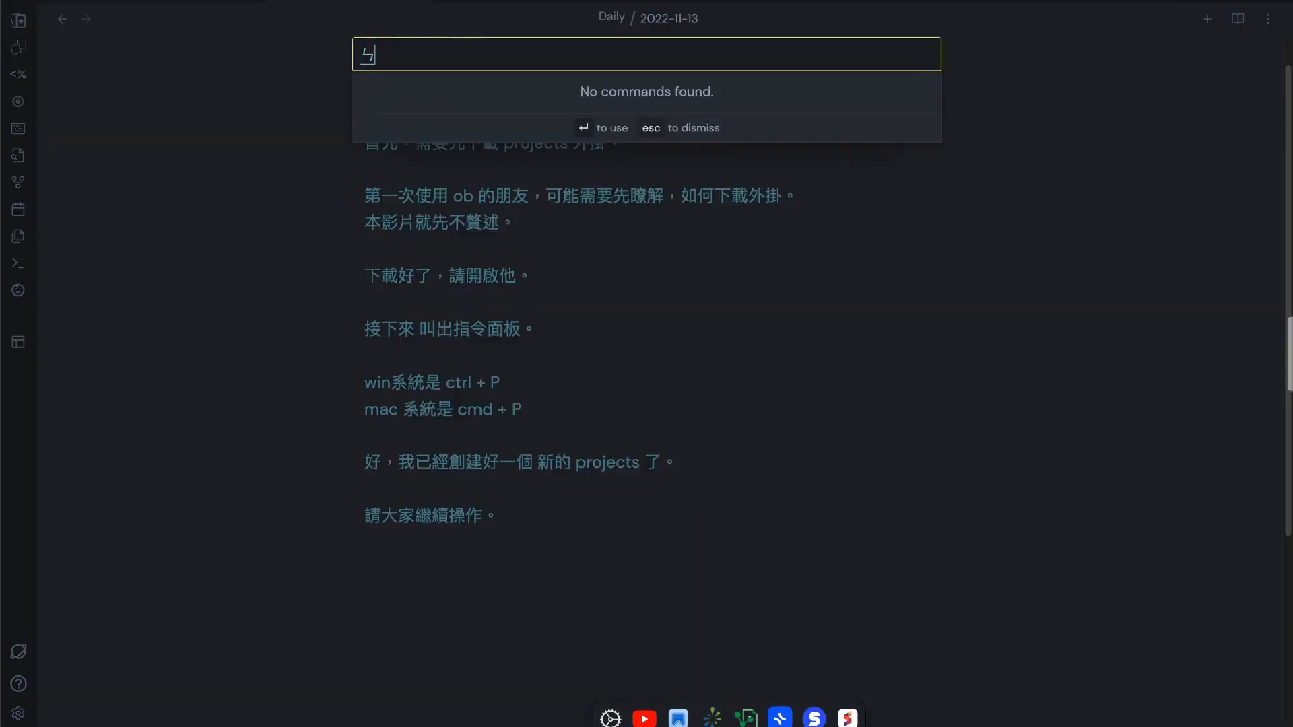
pyautogui.press('BackSpace')
pyautogui.hotkey('ctrl', 'space')
pyautogui.write('project')
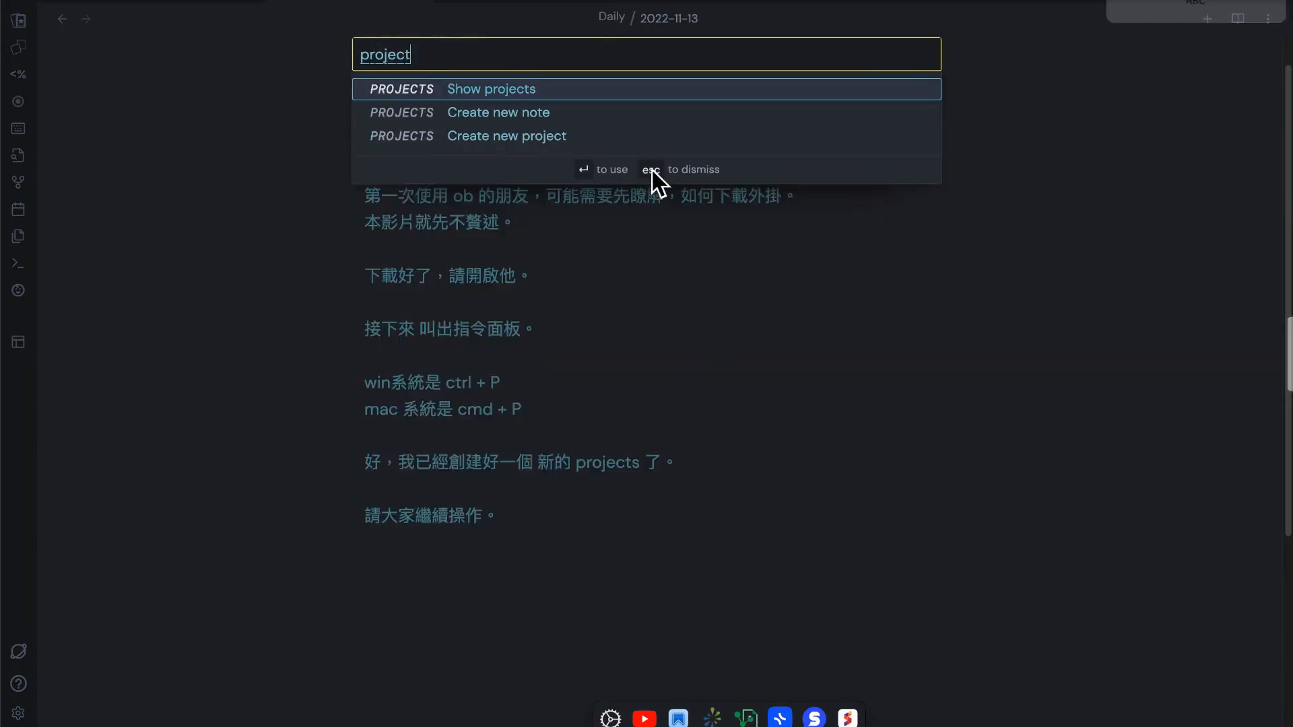
pyautogui.click(596, 100)
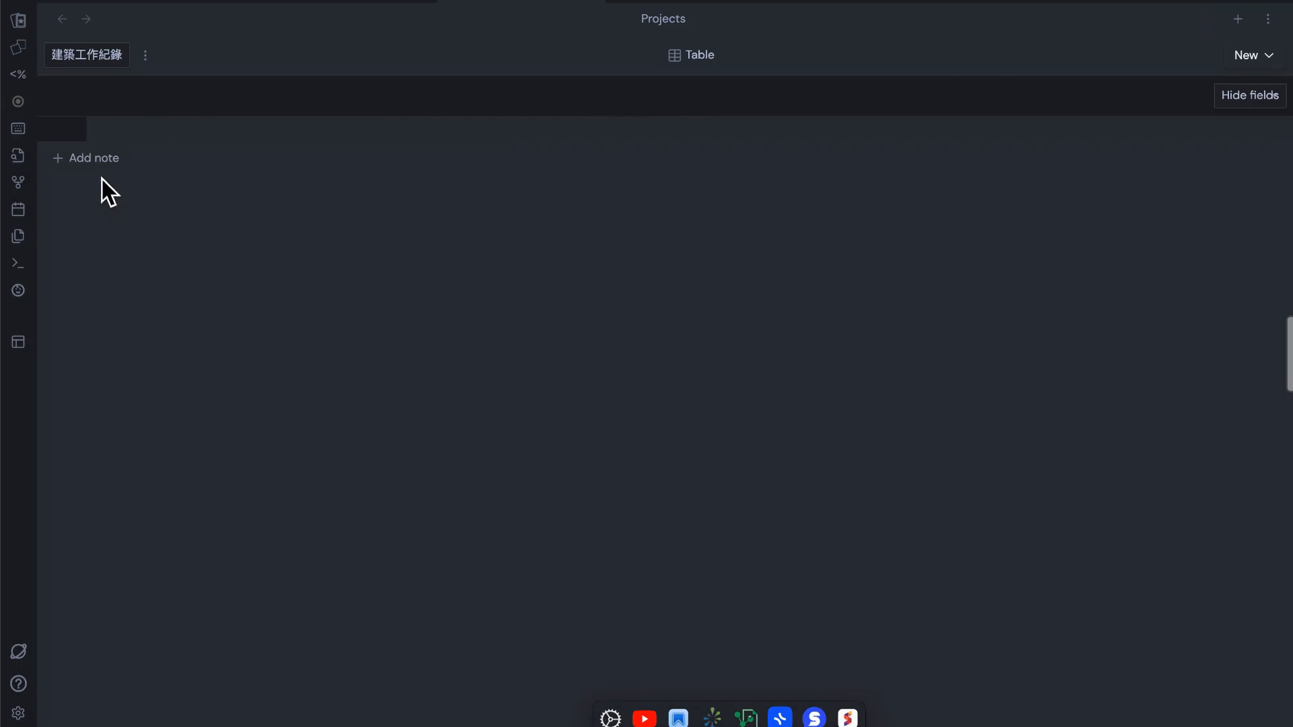
# Add a note named 專案一 to the project 建築工作紀錄
pyautogui.click(93, 159)
pyautogui.press('BackSpace')
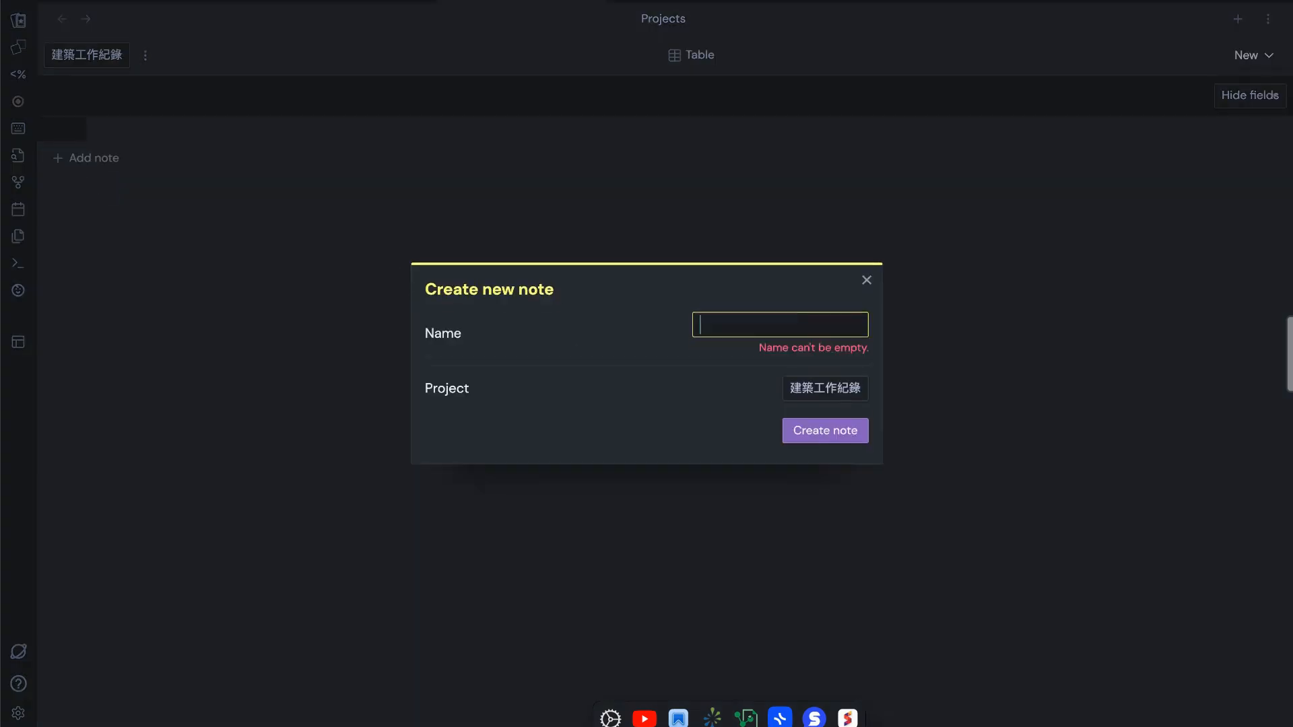
pyautogui.write('y')
pyautogui.press('BackSpace')
pyautogui.write('專')
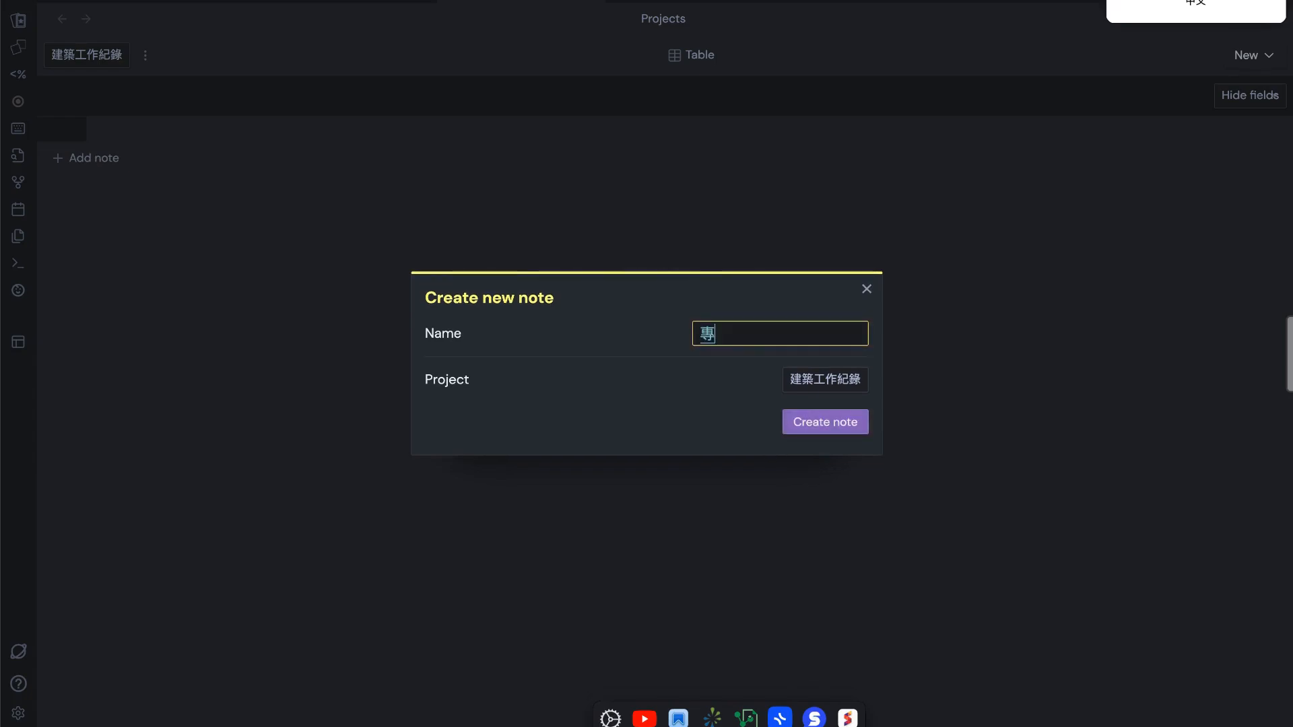
pyautogui.write('案一')
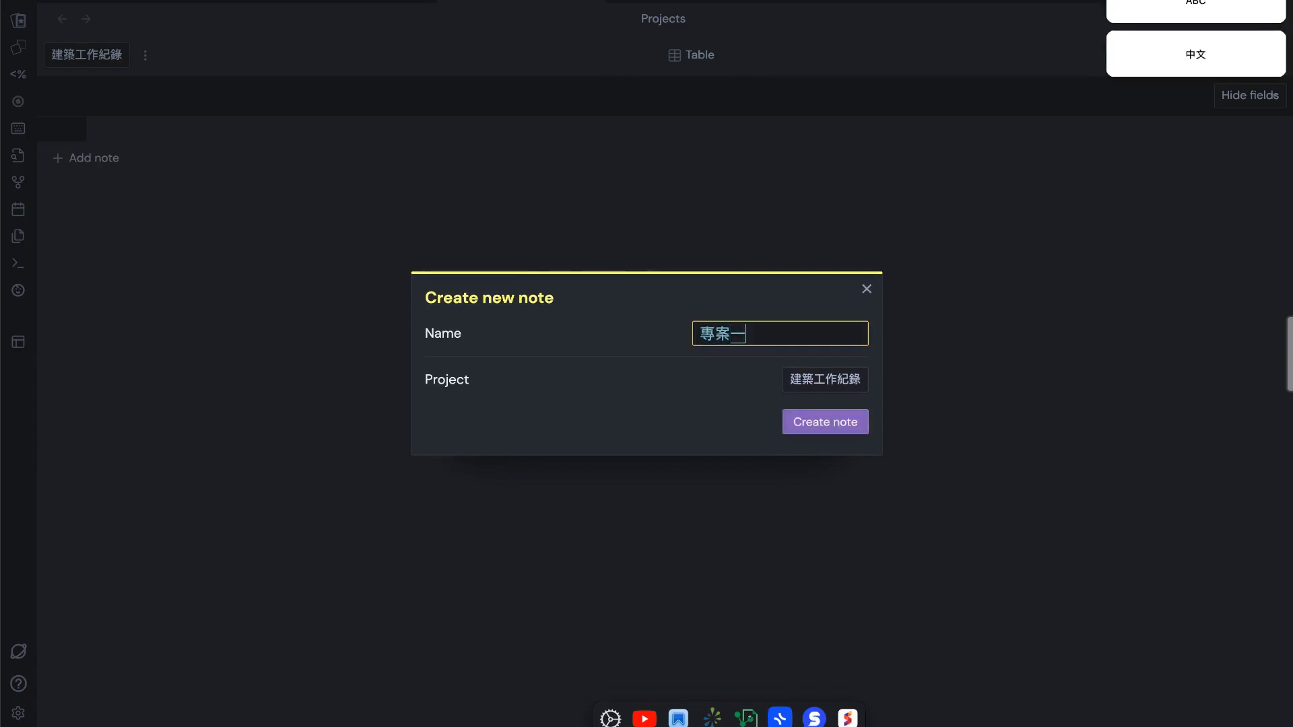
pyautogui.click(835, 431)
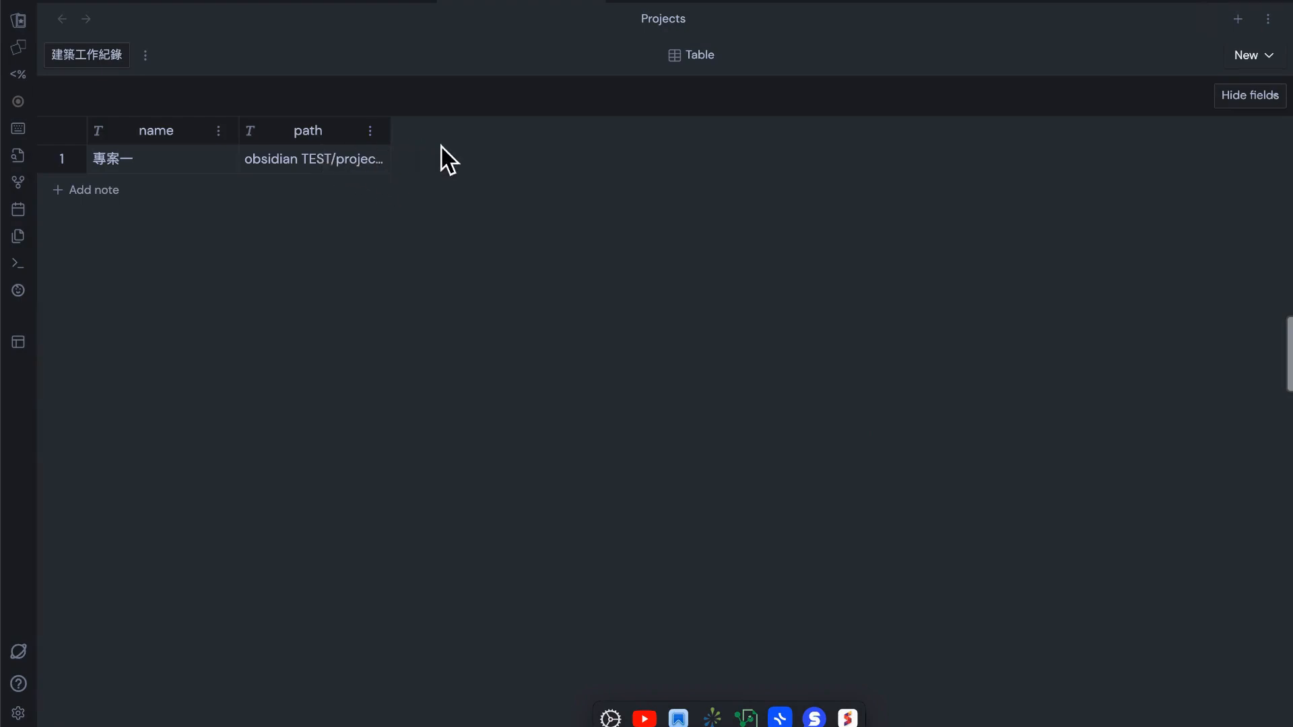
# Open the note 專案一 from the table and write "點前方的連結，可以馬上跳轉到該專案。" as its first line
pyautogui.click(116, 165)
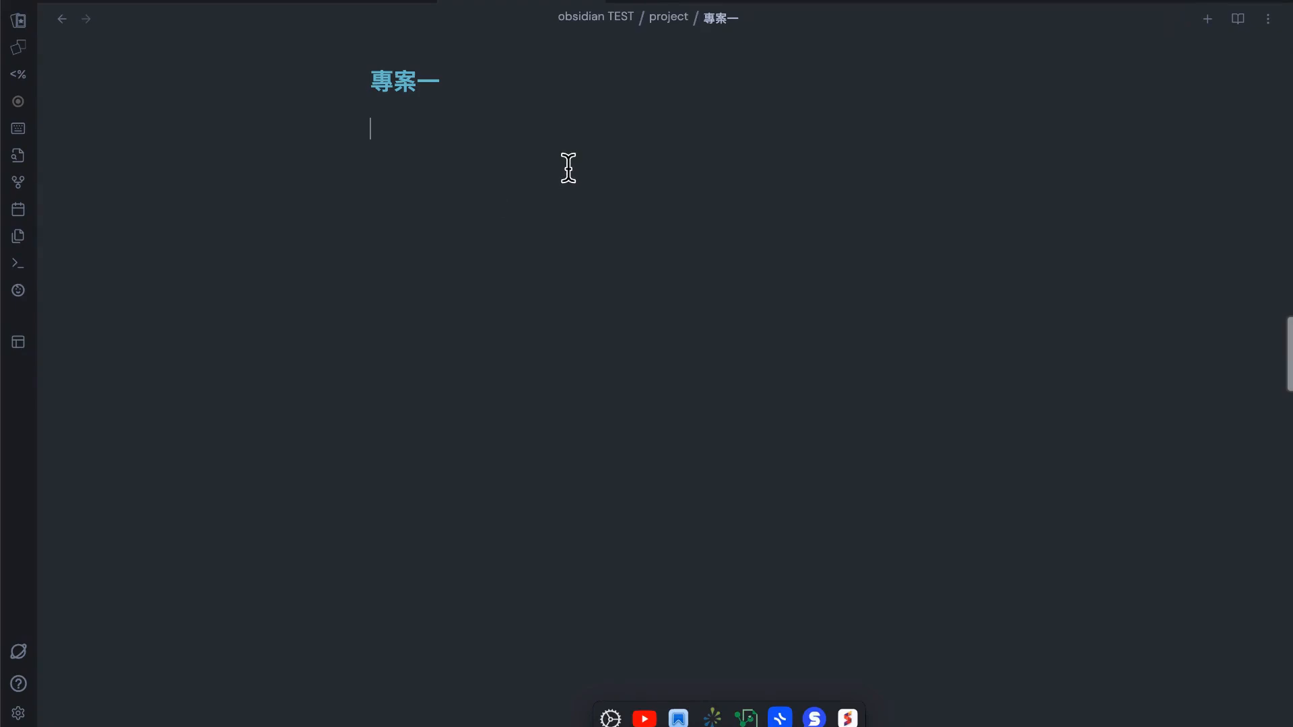
pyautogui.write('ㄌㄧㄢ')
pyautogui.press('BackSpace')
pyautogui.press('BackSpace')
pyautogui.press('BackSpace')
pyautogui.write('點前方的連ㄐㄧ')
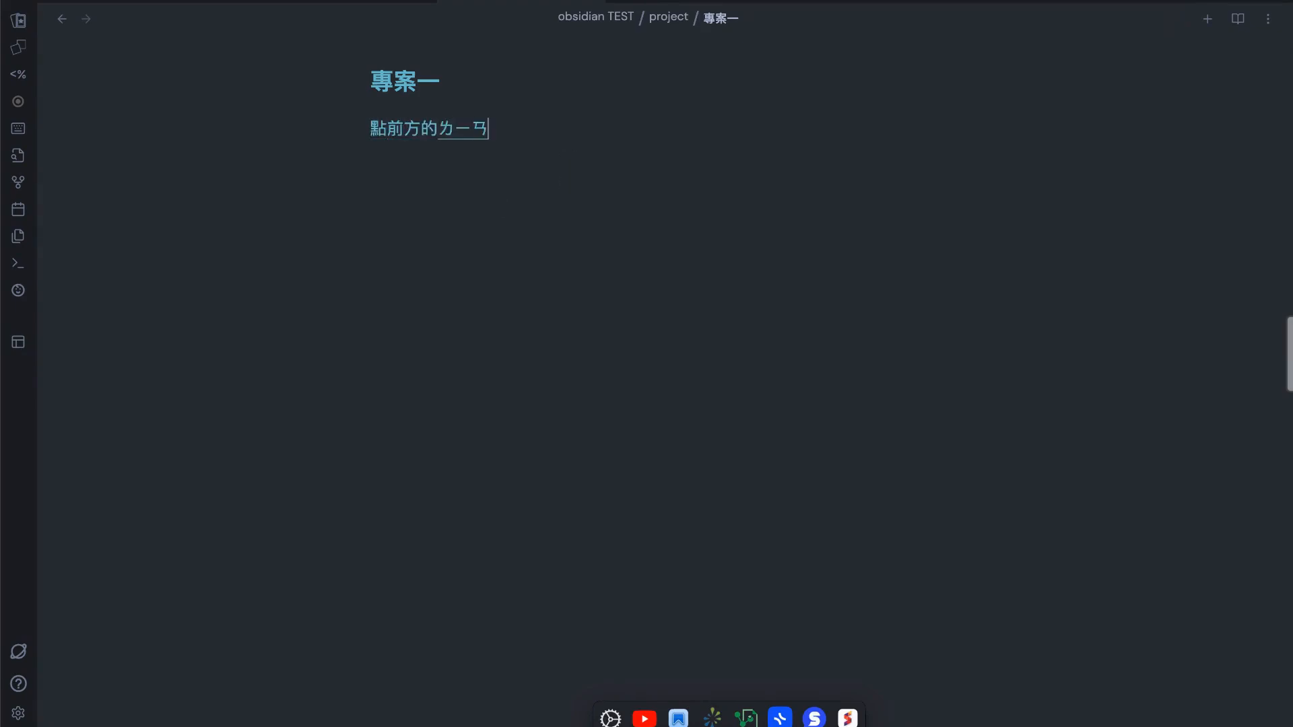
pyautogui.write('ㄝˊ，可以、ㄇ馬上跳轉到')
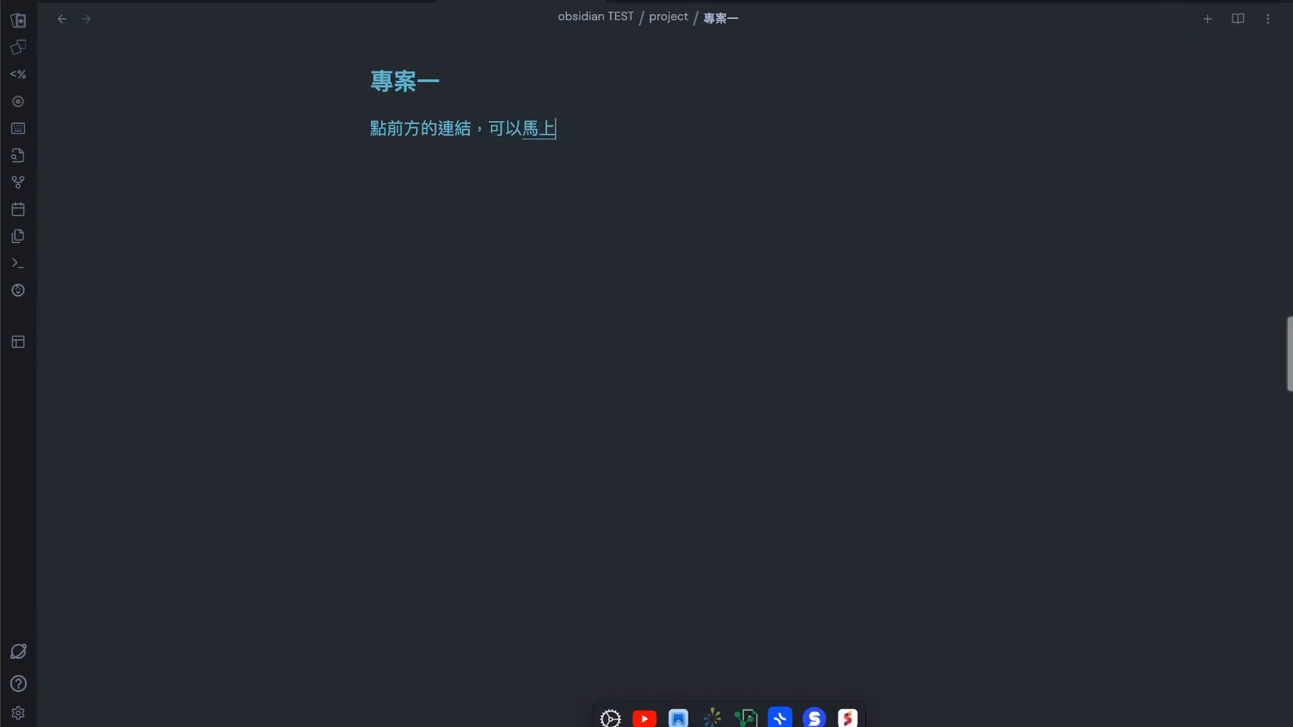
pyautogui.write('ㄓㄨㄢ')
pyautogui.press('BackSpace')
pyautogui.press('BackSpace')
pyautogui.press('BackSpace')
pyautogui.write('ㄍ')
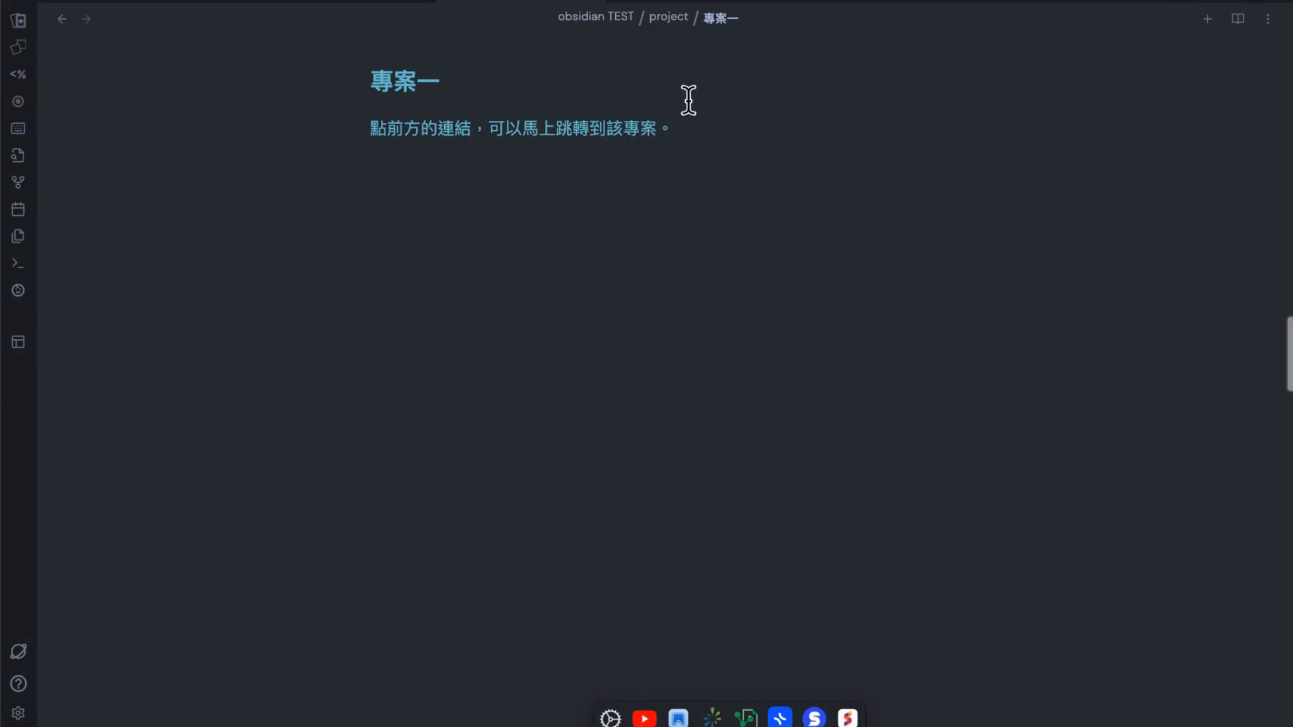
pyautogui.write('拓')
# Write the line "跳回去。" below the first sentence, leaving a blank line between them
pyautogui.press('BackSpace')
pyautogui.write('ㄍㄨ')
pyautogui.write('跳回去。')
pyautogui.press('Return')
# Reveal the note's location in the file explorer and check the project folder that holds it
pyautogui.click(679, 19)
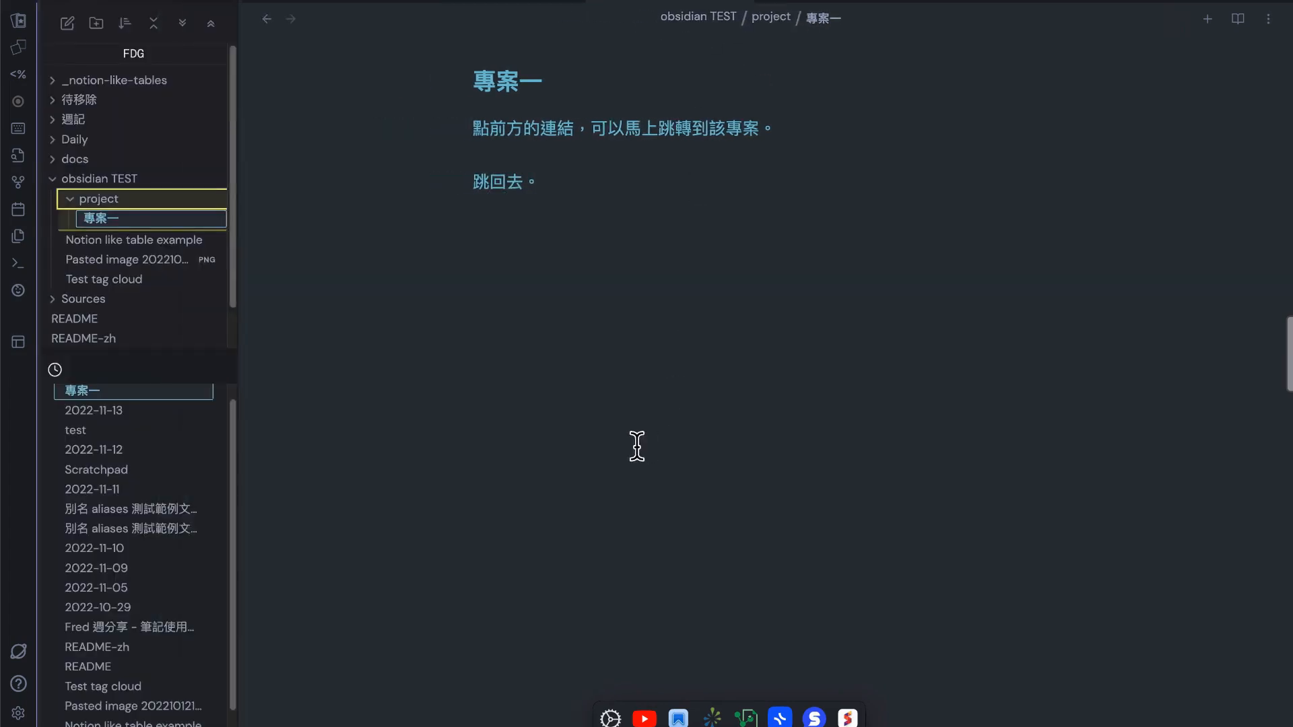
pyautogui.click(173, 205)
pyautogui.click(173, 205)
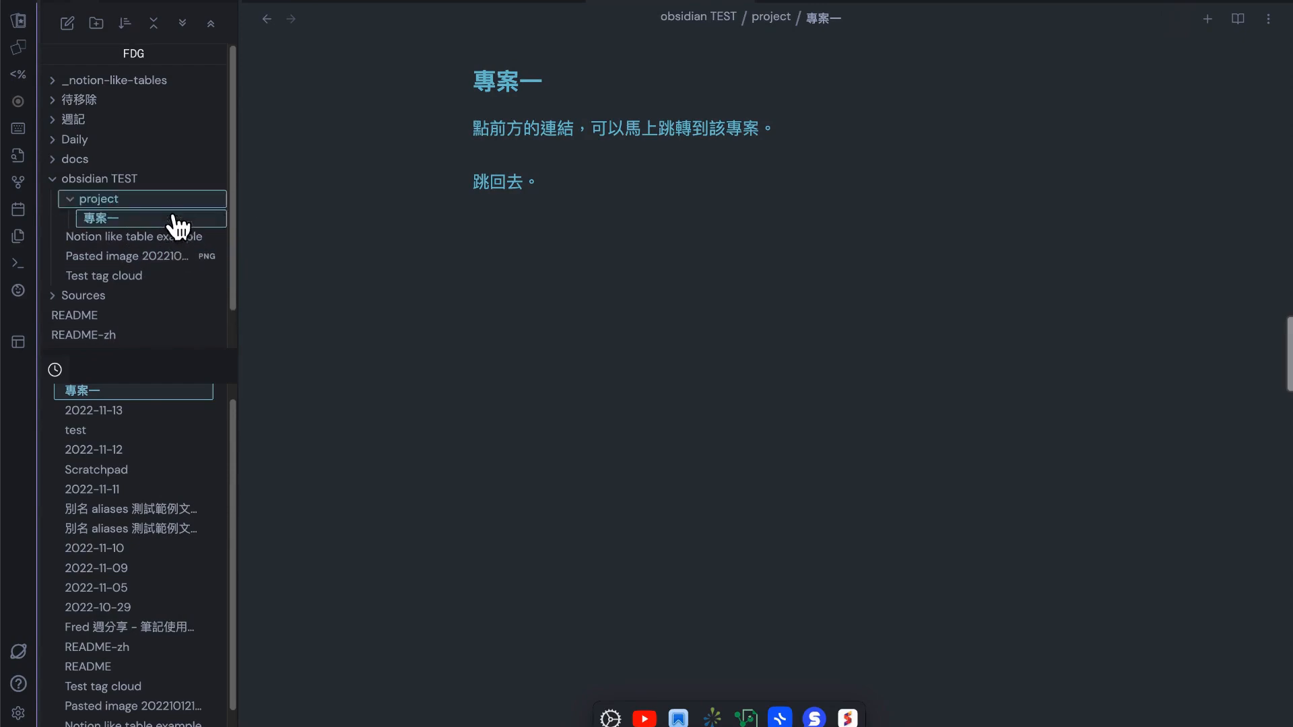
pyautogui.click(833, 272)
pyautogui.write('要')
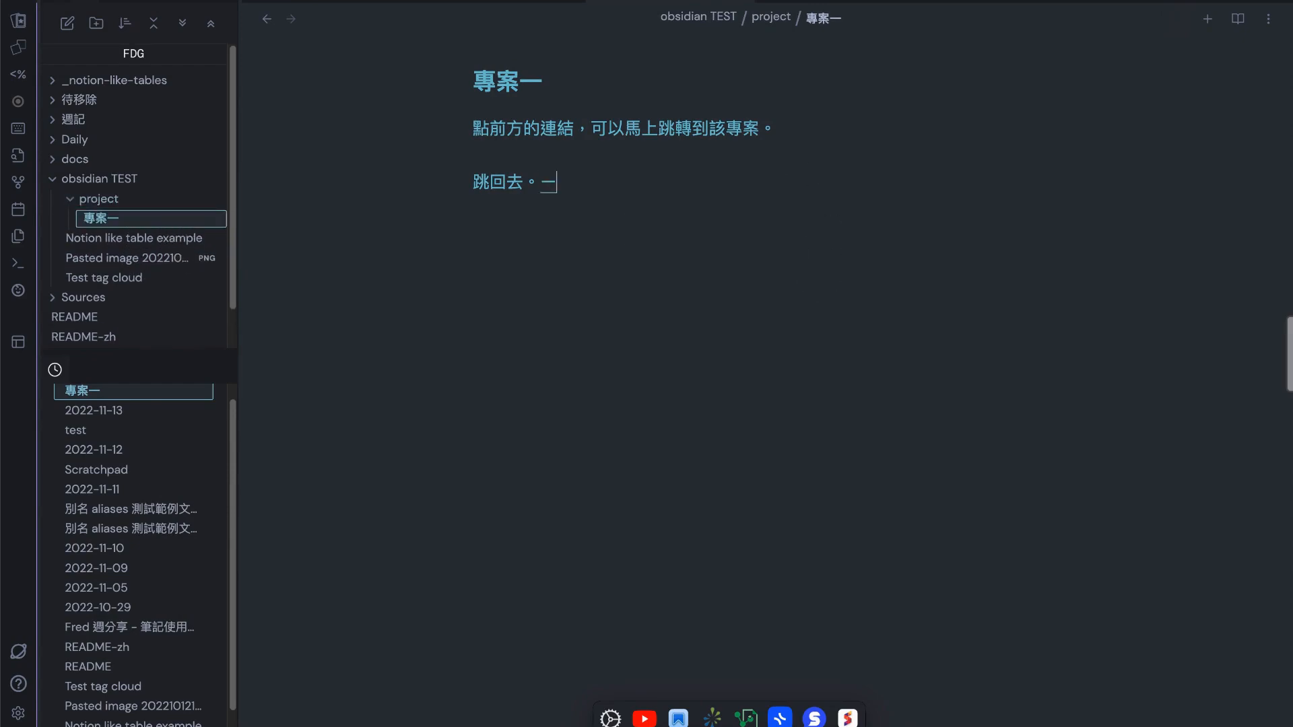
pyautogui.write('再來')
pyautogui.press('BackSpace')
pyautogui.press('BackSpace')
pyautogui.press('BackSpace')
# Go back to the project table and hide the file explorer
pyautogui.click(240, 13)
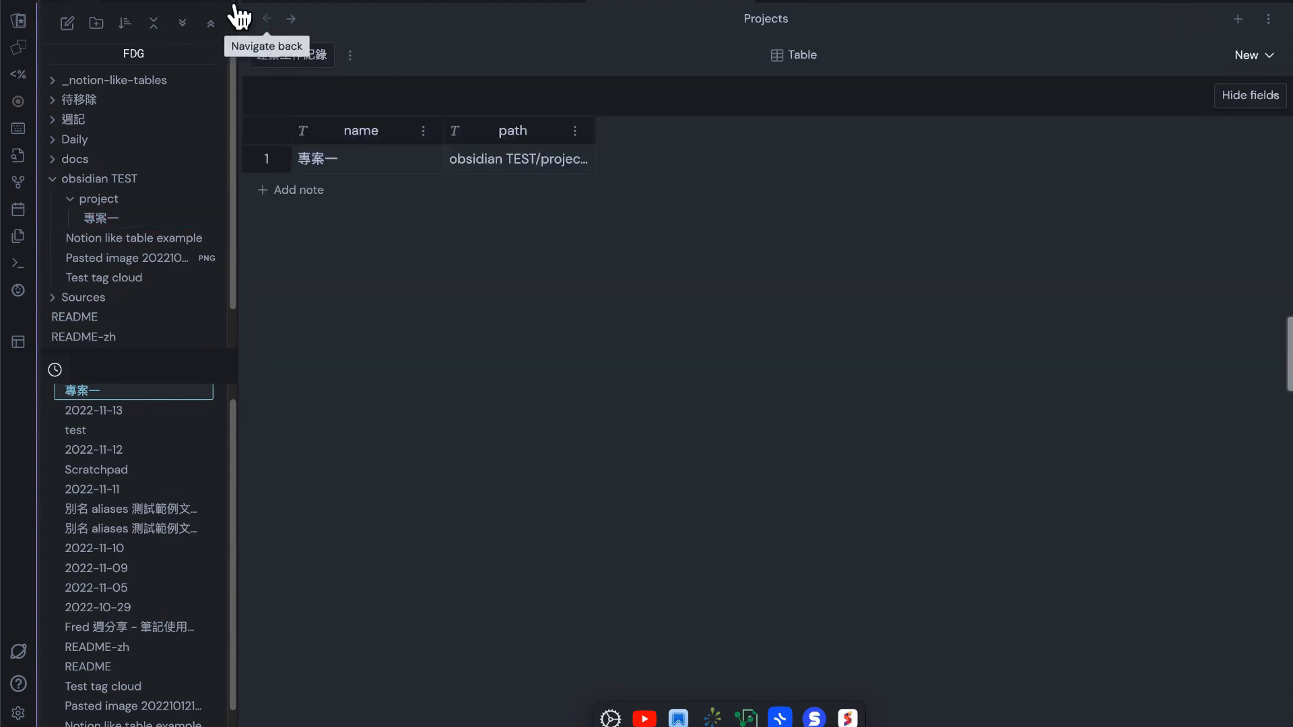
pyautogui.click(217, 9)
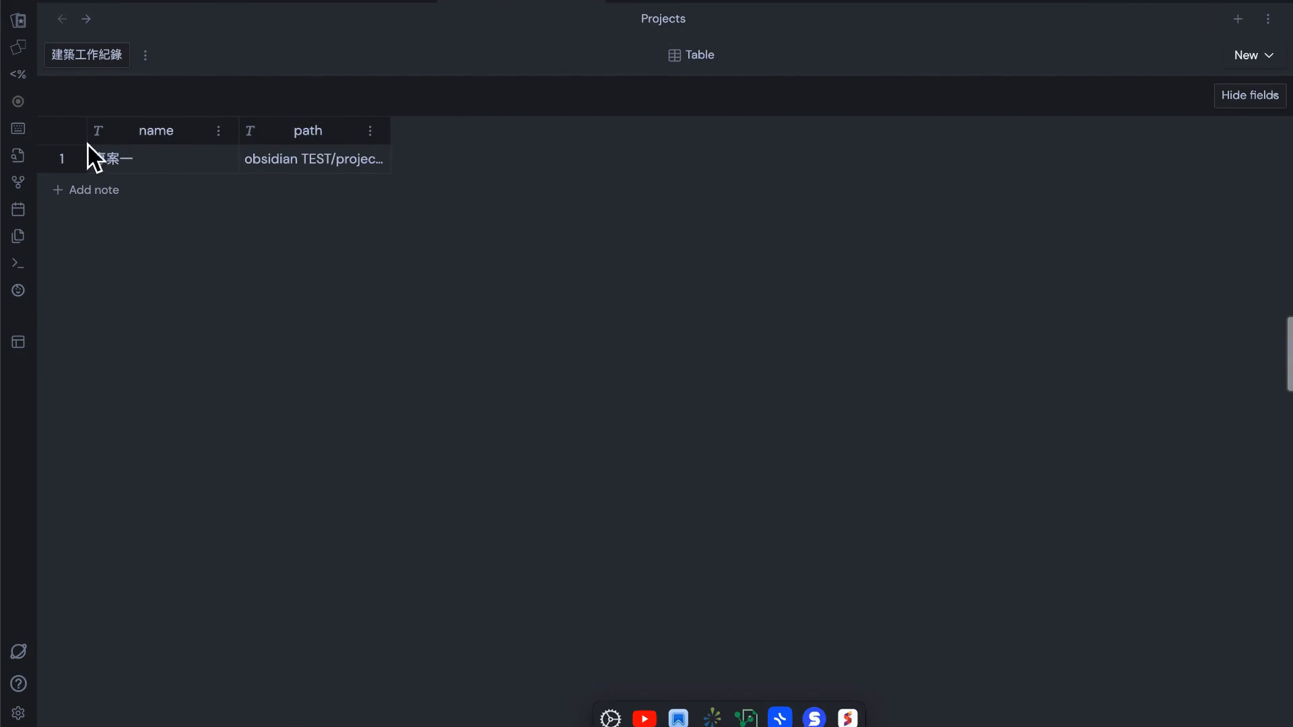
# Reopen the note 專案一 from the table and write the line "如何新增新的欄位呢？" below the existing text
pyautogui.click(61, 160)
pyautogui.click(659, 209)
pyautogui.press('Return')
pyautogui.press('Return')
pyautogui.write('ㄖㄨ')
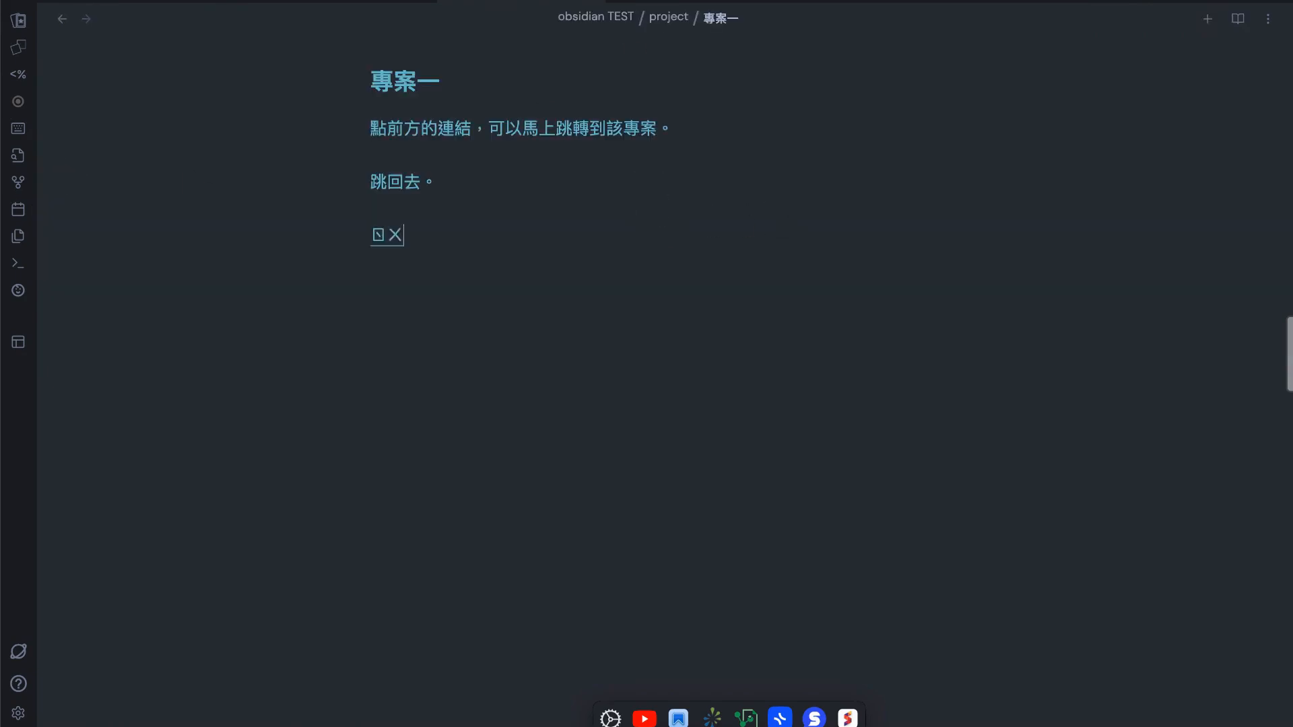
pyautogui.write('ˊㄏㄜˊㄒㄧㄣㄗㄥ ㄒ')
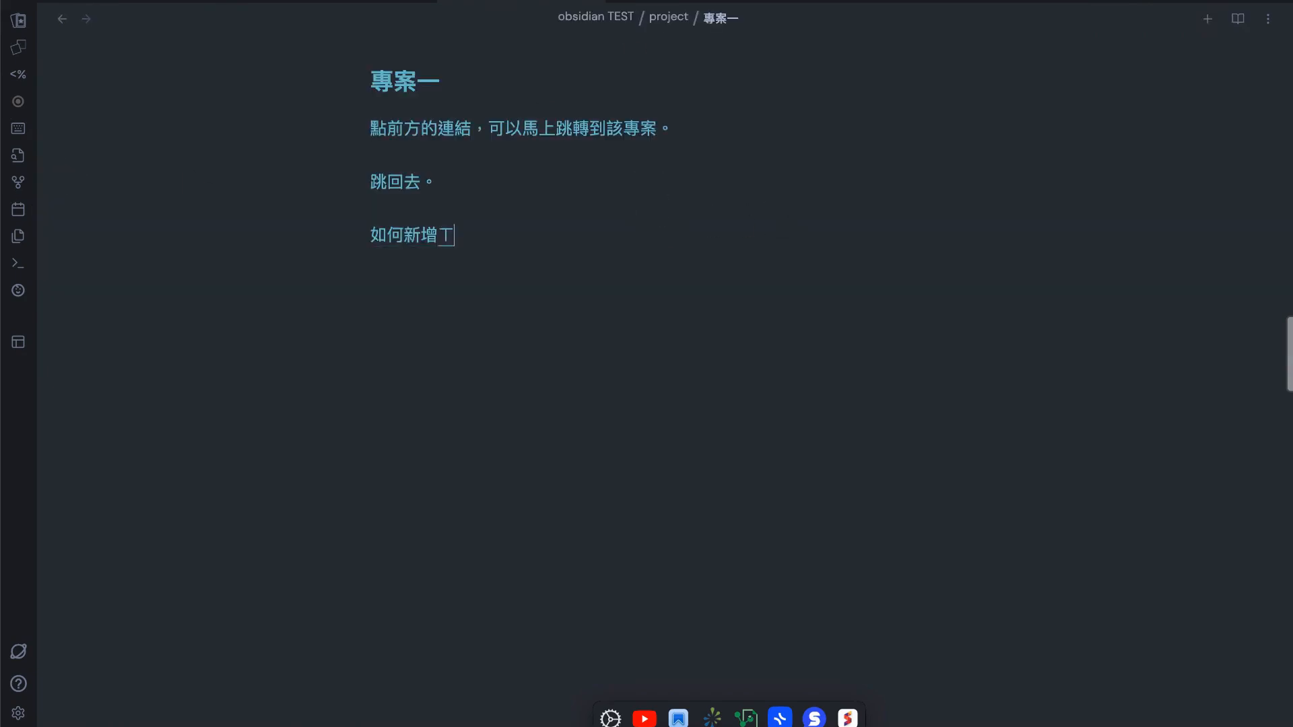
pyautogui.write('ㄧㄣ ㄉㄜ˙ㄌㄢˊㄨㄟˋㄋㄜ˙')
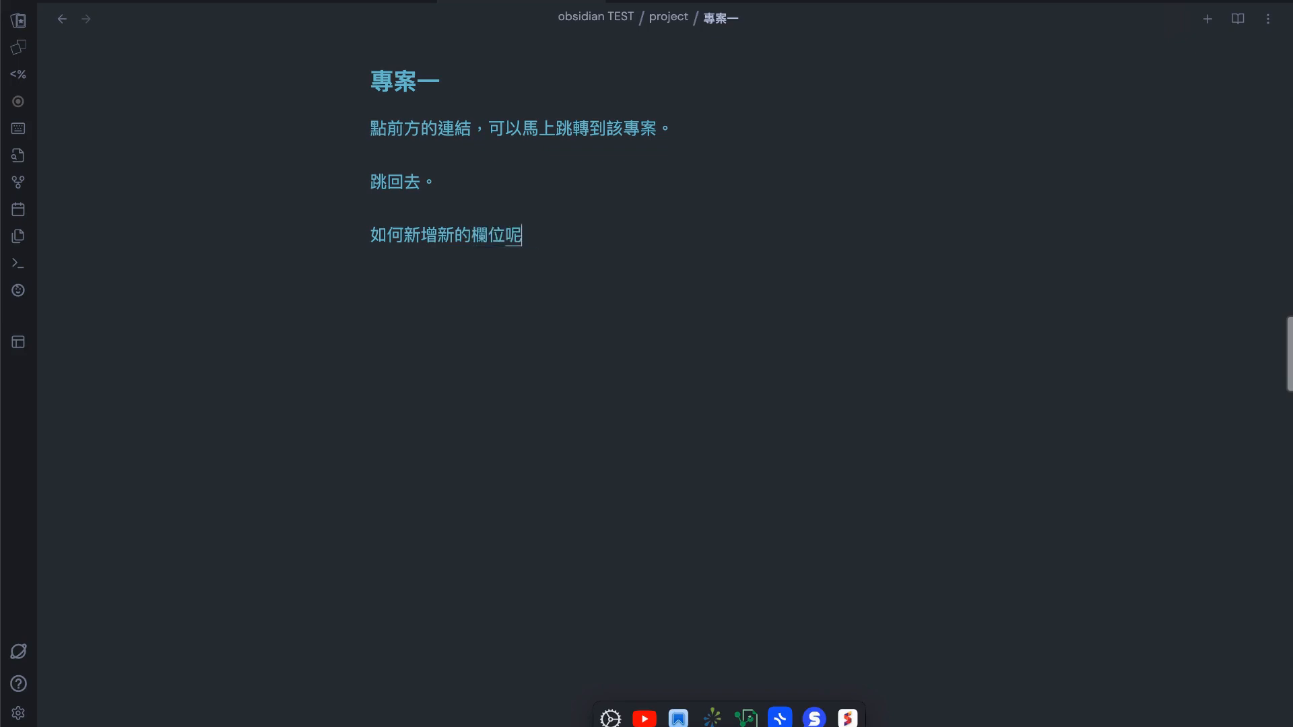
pyautogui.write('ㄕˇㄩㄥˋㄉㄠˋ')
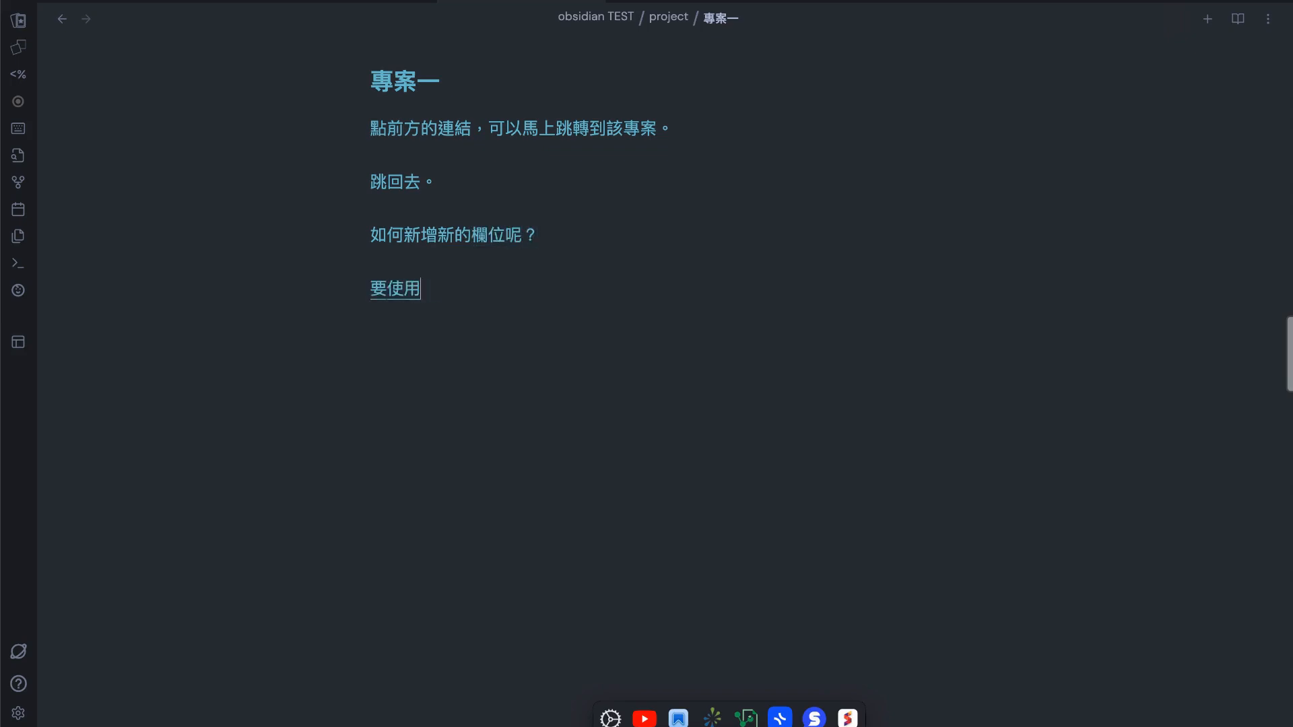
# Write the line "要使用到 front matter 跟 YAML 區的概念。" below the question about new fields
pyautogui.press('capslock')
pyautogui.write('front ma')
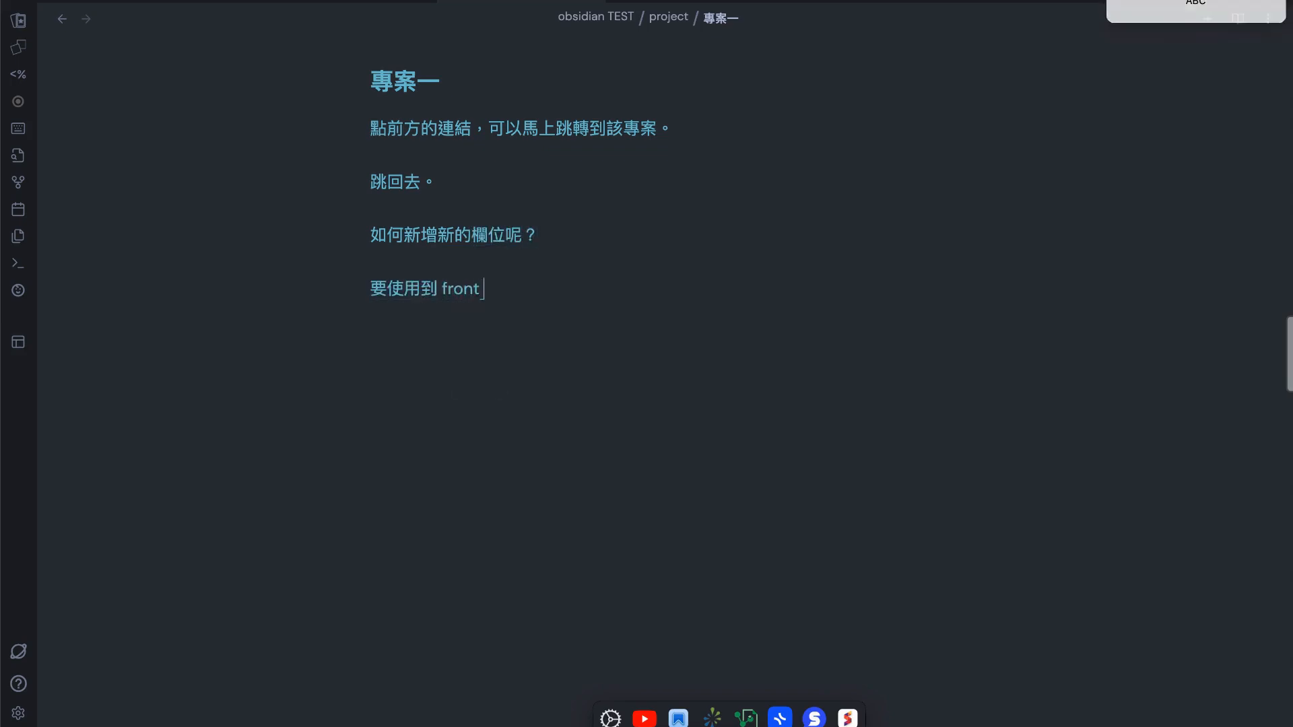
pyautogui.write('tter')
pyautogui.press('capslock')
pyautogui.write('ㄍㄣ ')
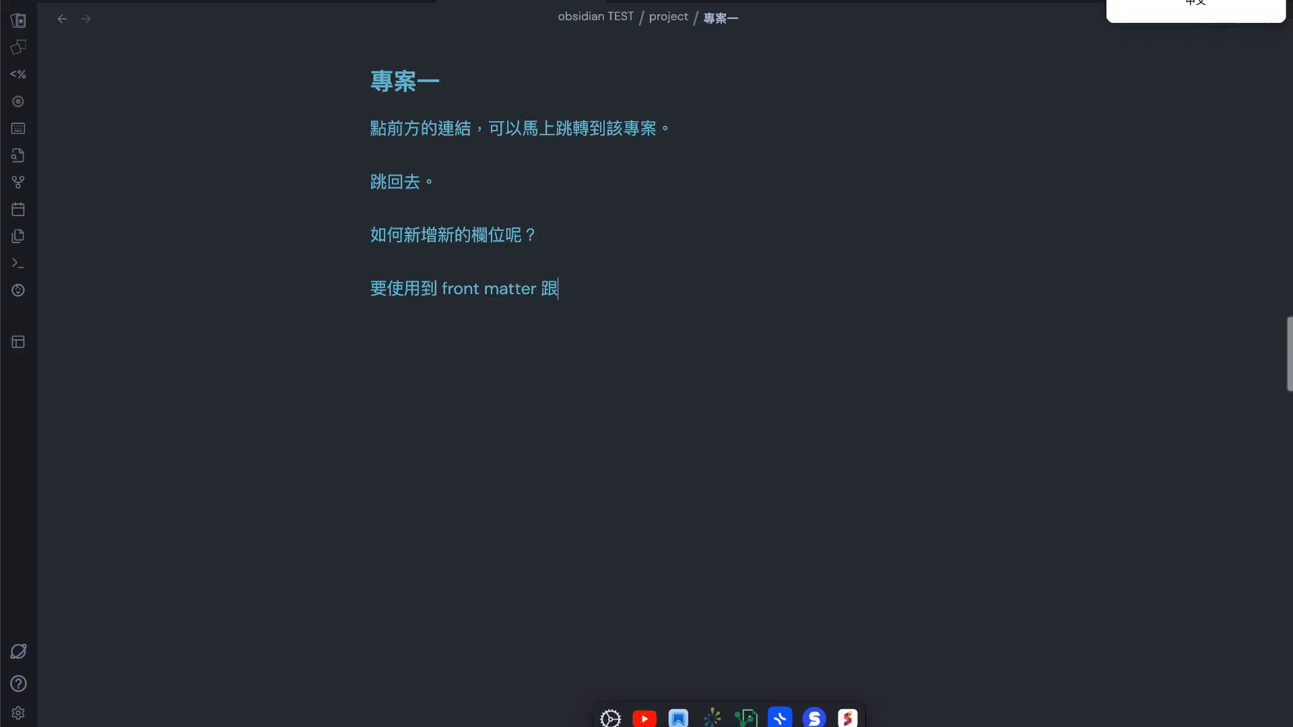
pyautogui.write(' YAML')
pyautogui.press('capslock')
pyautogui.write('fm')
pyautogui.press('BackSpace')
pyautogui.press('BackSpace')
pyautogui.press('capslock')
pyautogui.write('區。')
pyautogui.press('BackSpace')
pyautogui.write('ㄌ')
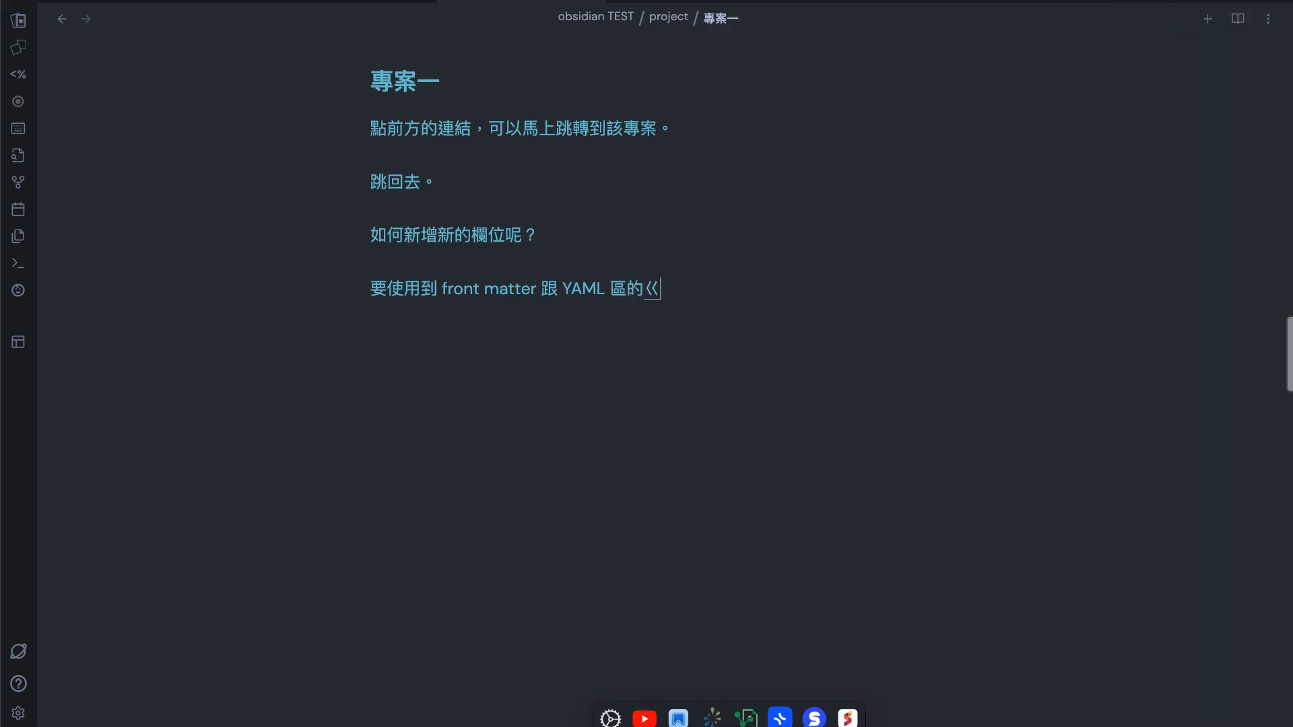
pyautogui.write('ㄢˋ。')
# Insert an empty front matter block enclosed by two "---" lines at the top of the note 專案一
pyautogui.press('Return')
pyautogui.press('Return')
pyautogui.press('Up')
pyautogui.press('Up')
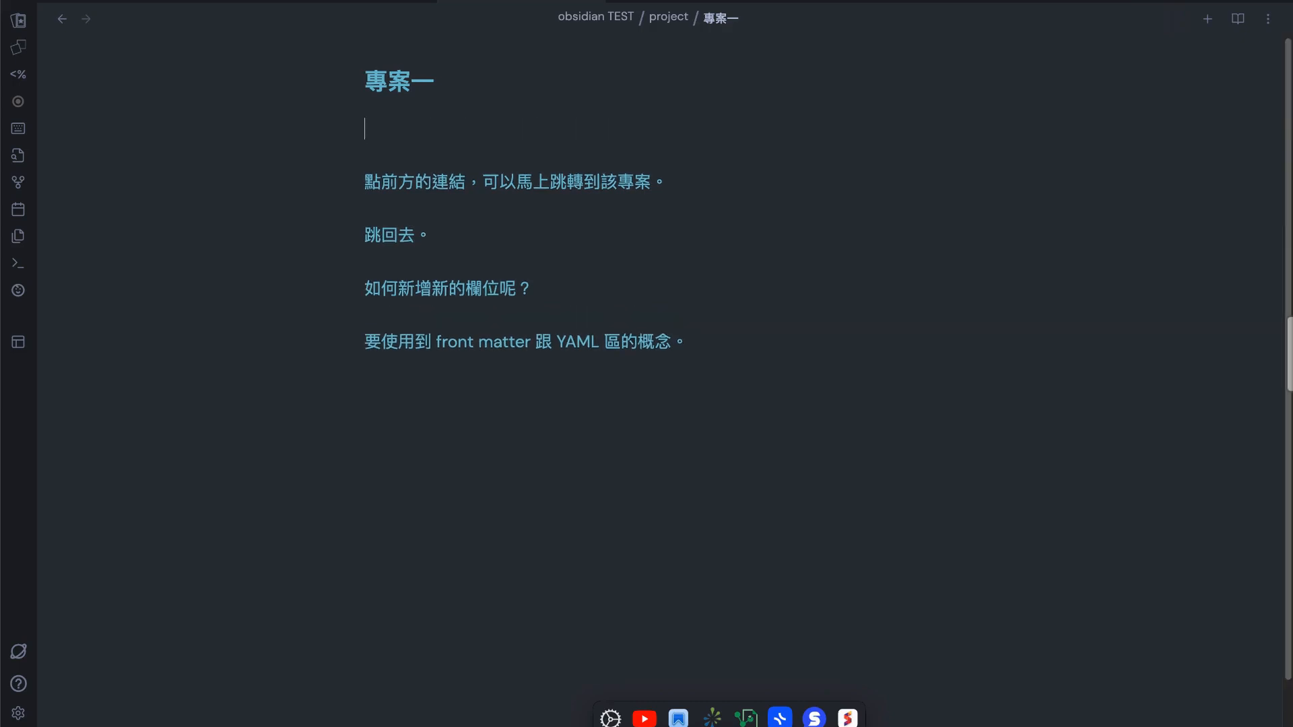
pyautogui.press('capslock')
pyautogui.write('---')
pyautogui.press('capslock')
pyautogui.hotkey('ctrl', 'space')
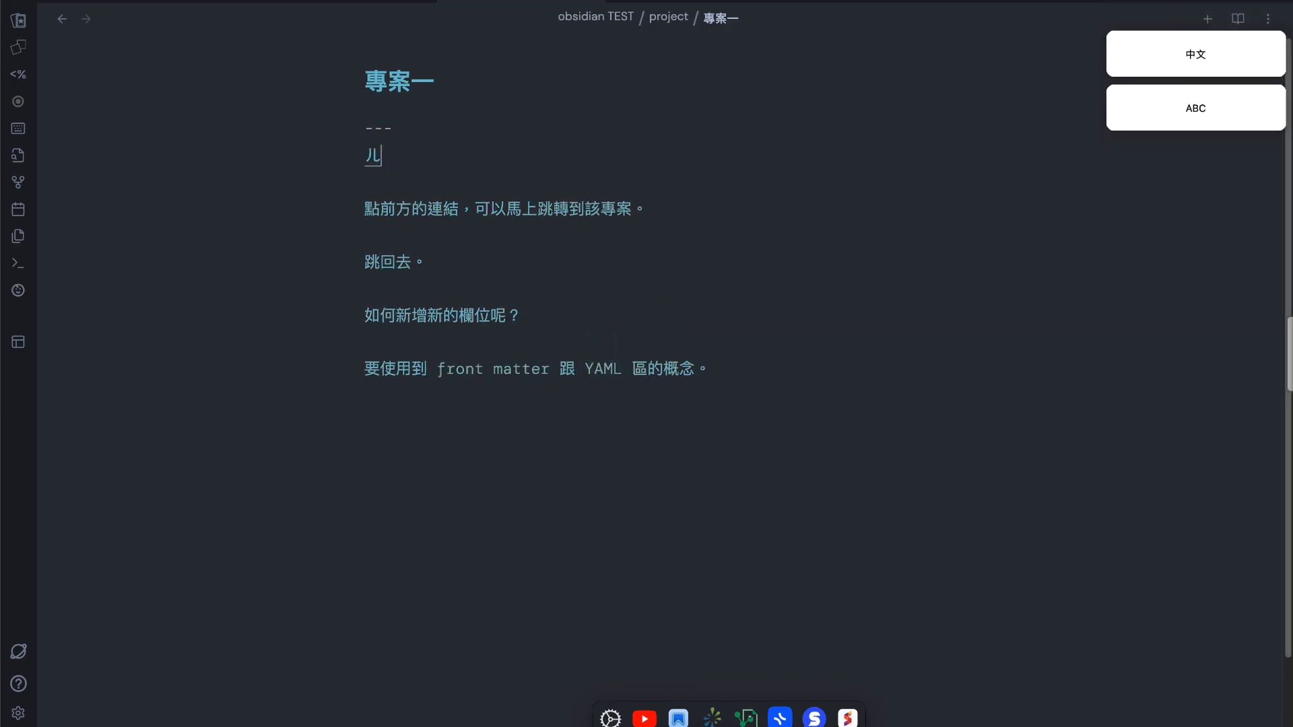
pyautogui.press('BackSpace')
pyautogui.press('BackSpace')
pyautogui.write('---')
pyautogui.press('BackSpace')
pyautogui.press('BackSpace')
pyautogui.press('BackSpace')
pyautogui.press('Return')
pyautogui.press('Return')
pyautogui.write('---')
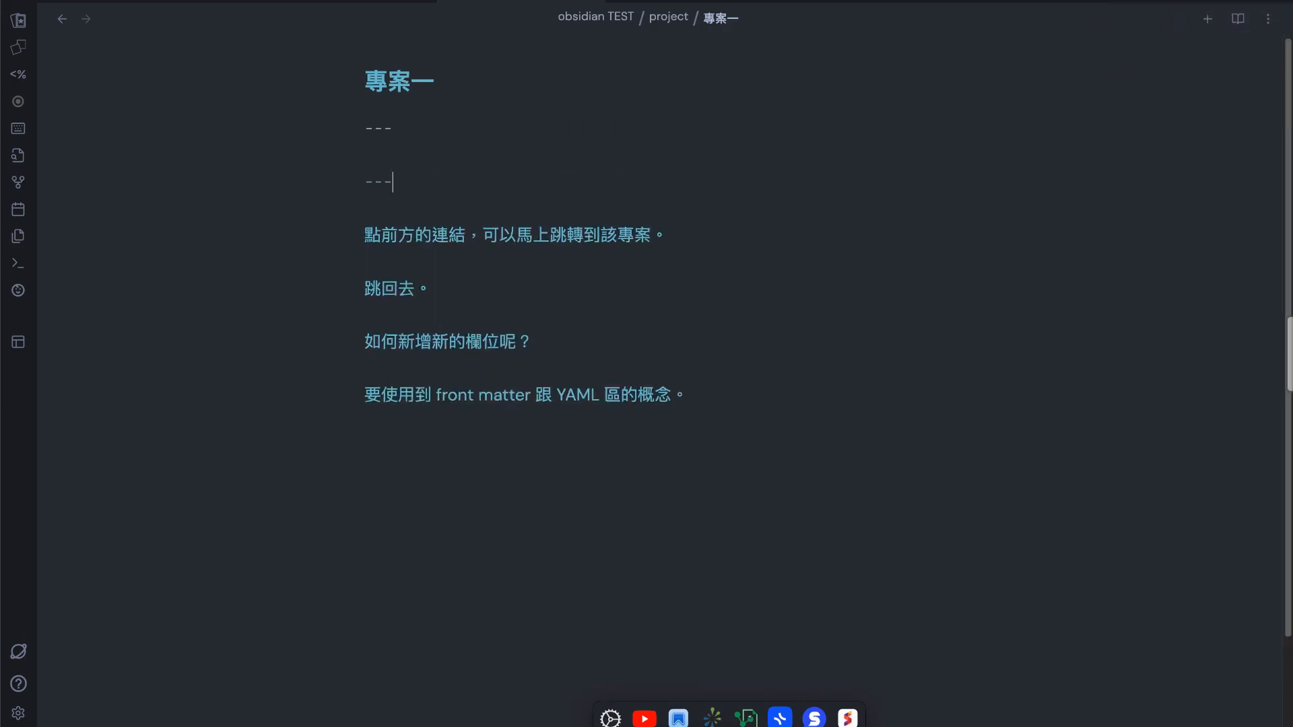
pyautogui.press('Return')
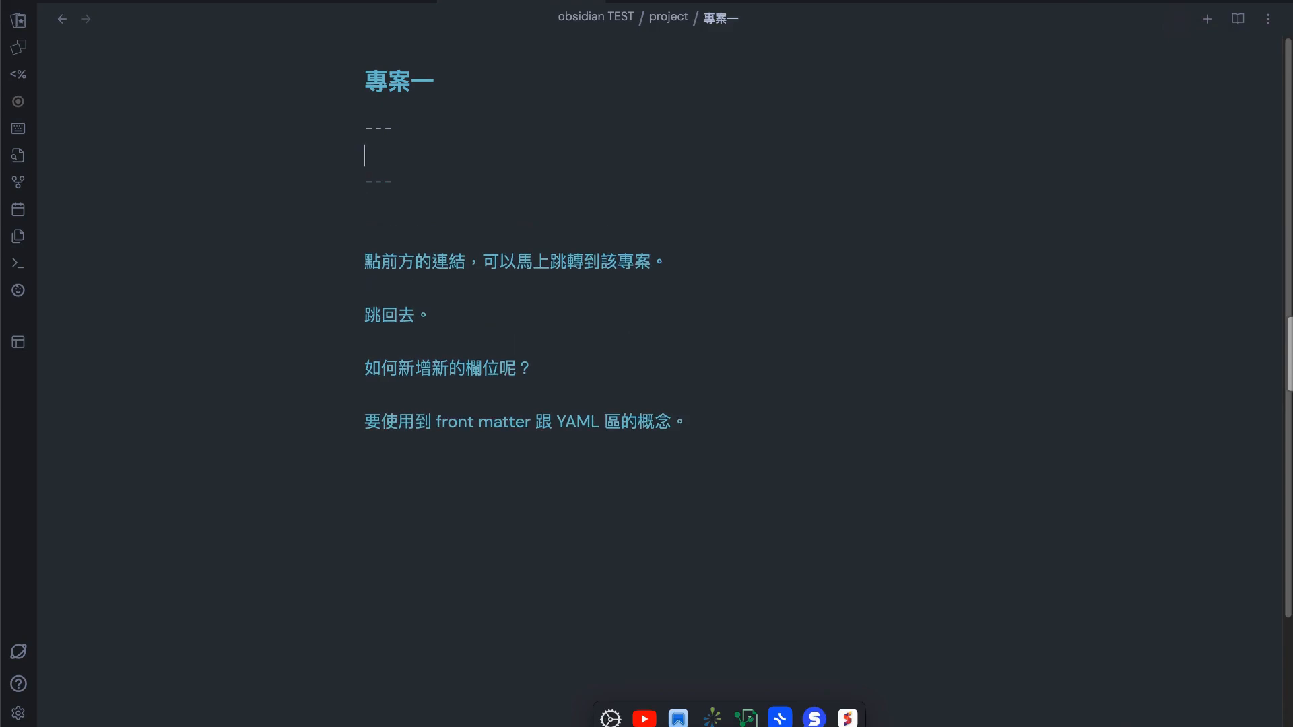
# Add the field "test: 這是測試欄位。" to the front matter of 專案一 and return to the project table
pyautogui.write('st: 這')
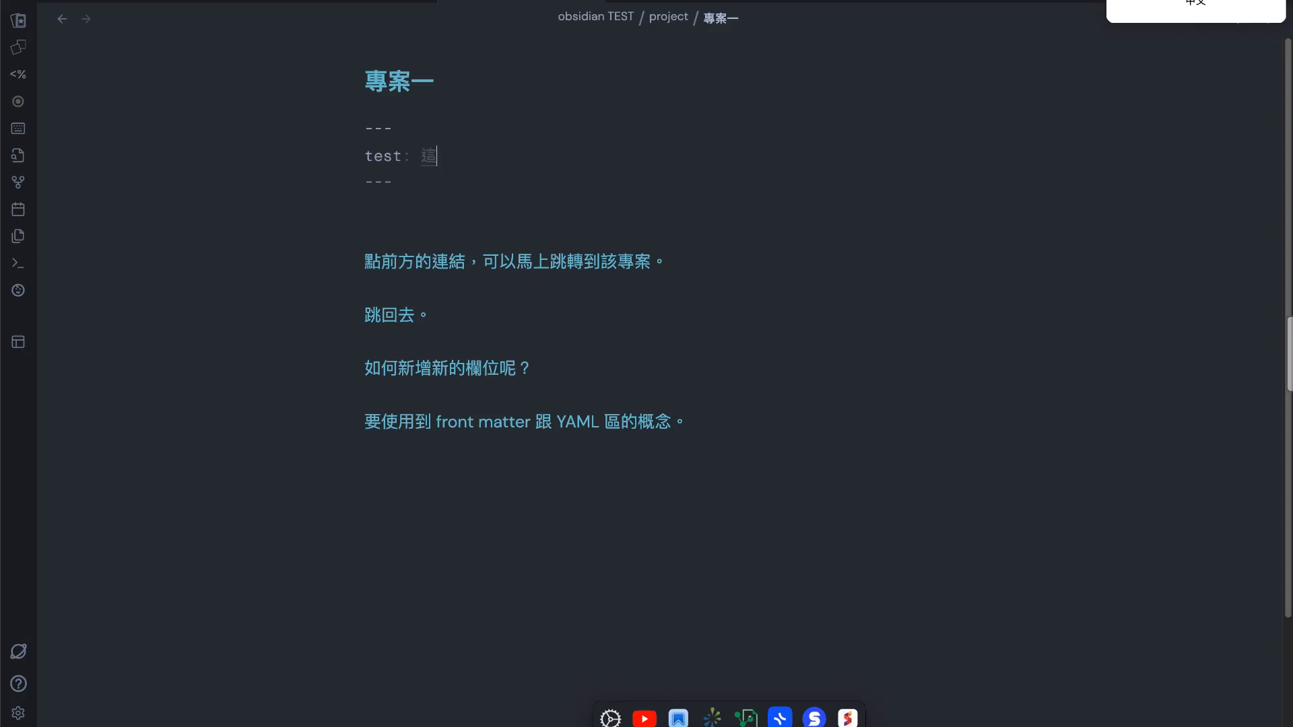
pyautogui.write('是測試欄位。')
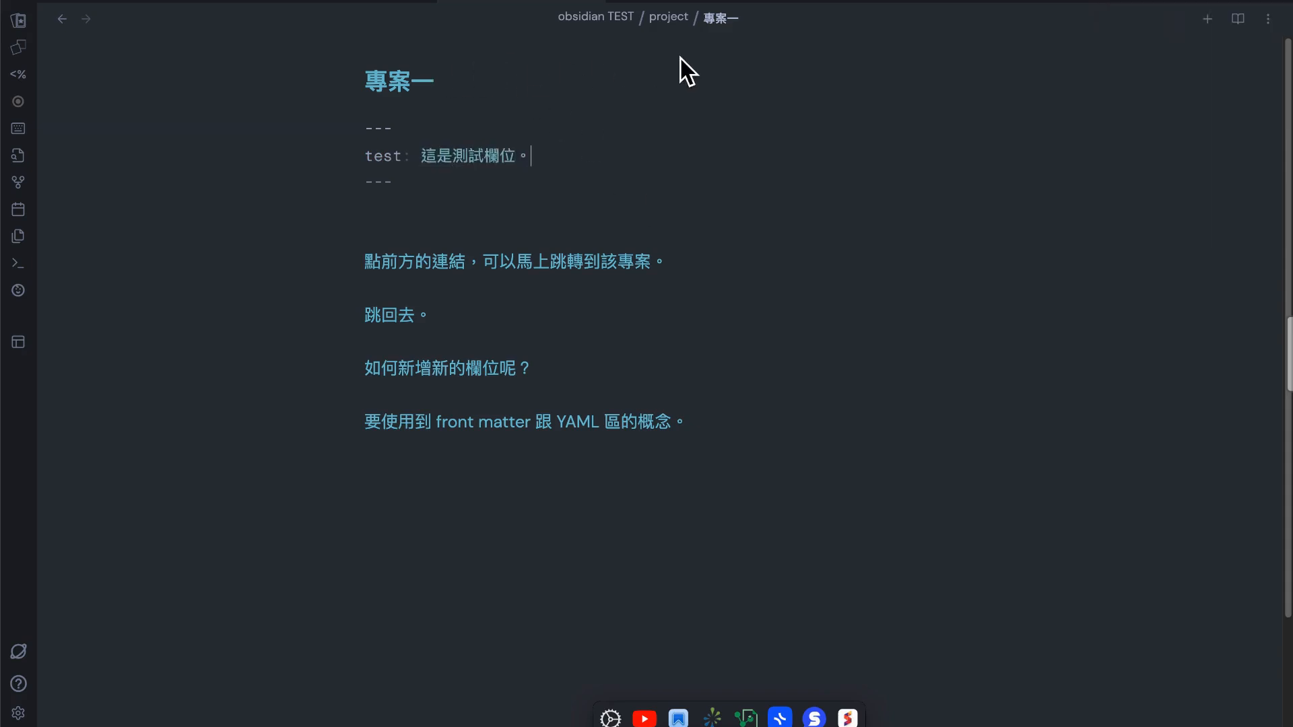
pyautogui.press('super+p')
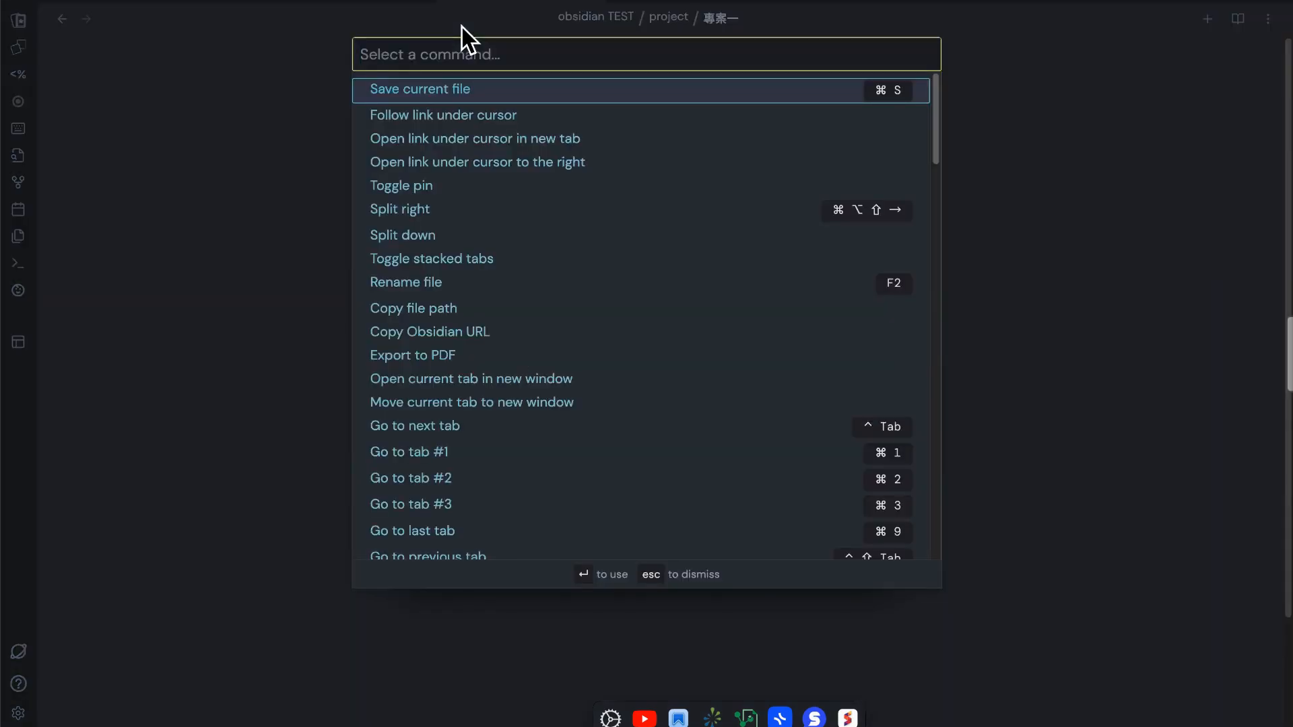
pyautogui.press('Escape')
pyautogui.click(77, 37)
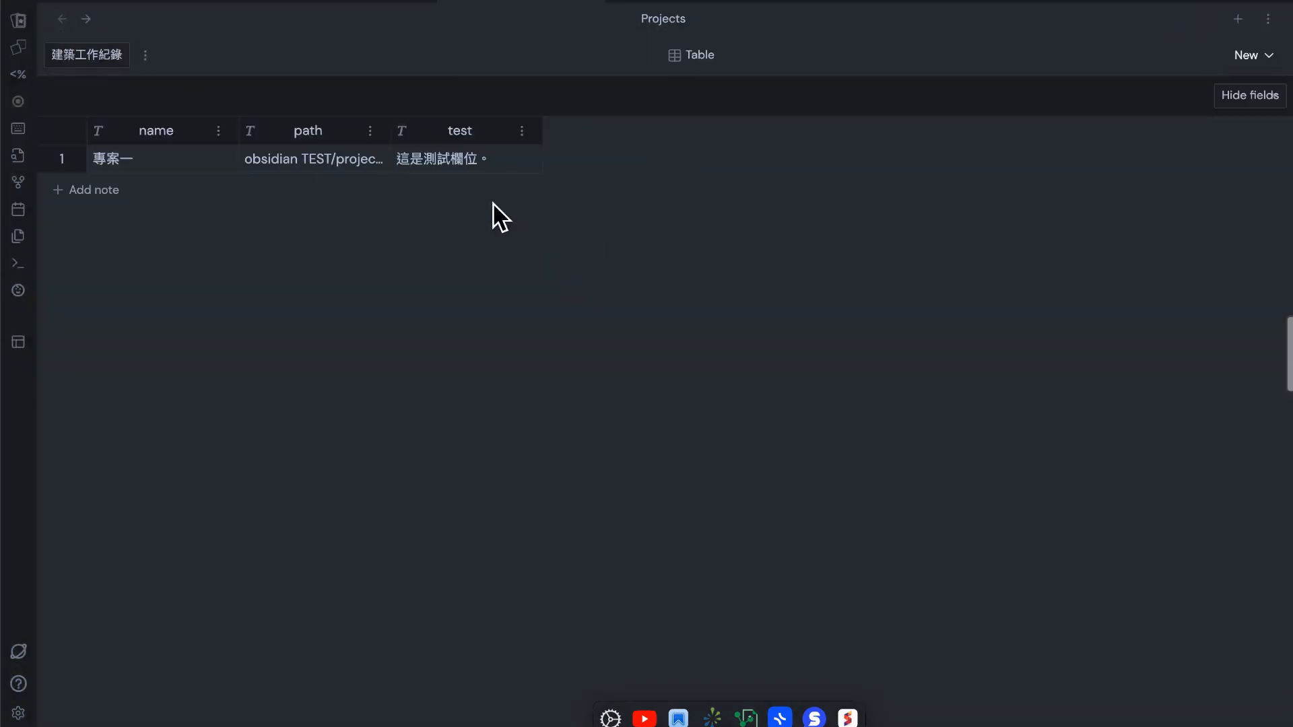
# Reopen the note 專案一 and write the line "馬上新增了一個新的欄位。" below the existing text
pyautogui.click(99, 29)
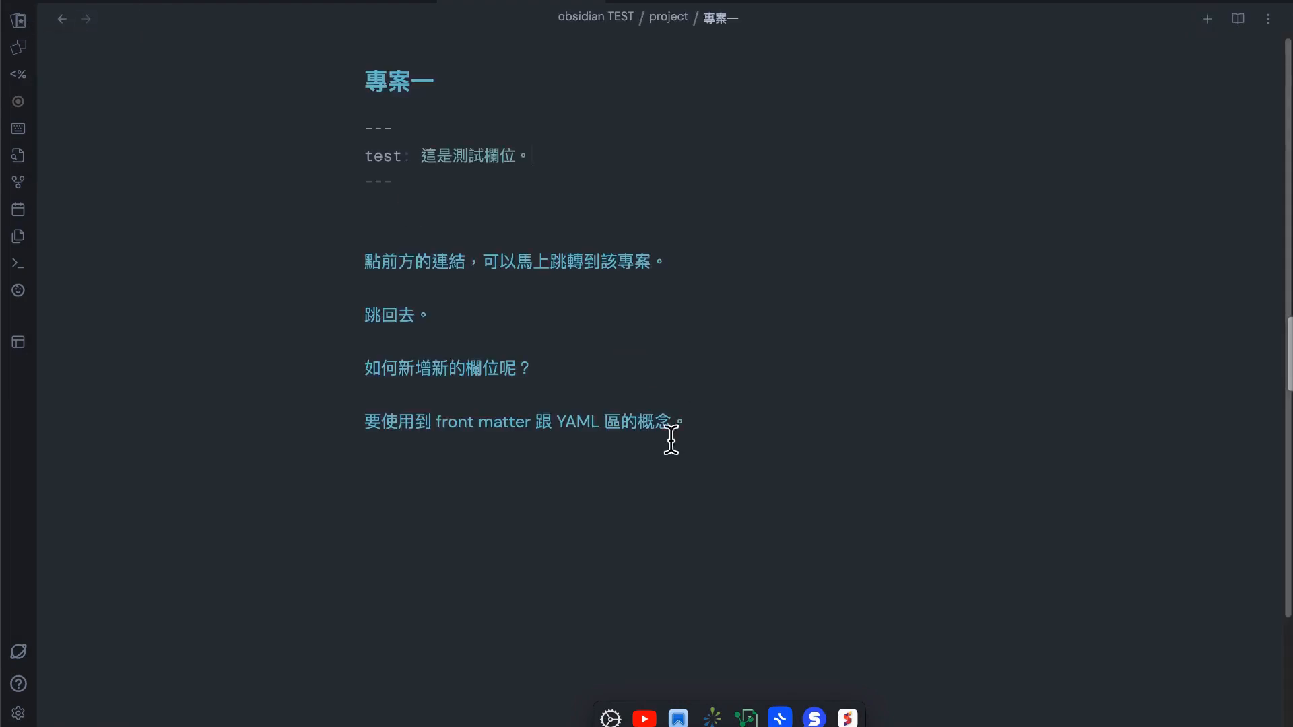
pyautogui.click(699, 438)
pyautogui.press('Return')
pyautogui.press('Return')
pyautogui.write('馬上新增佫')
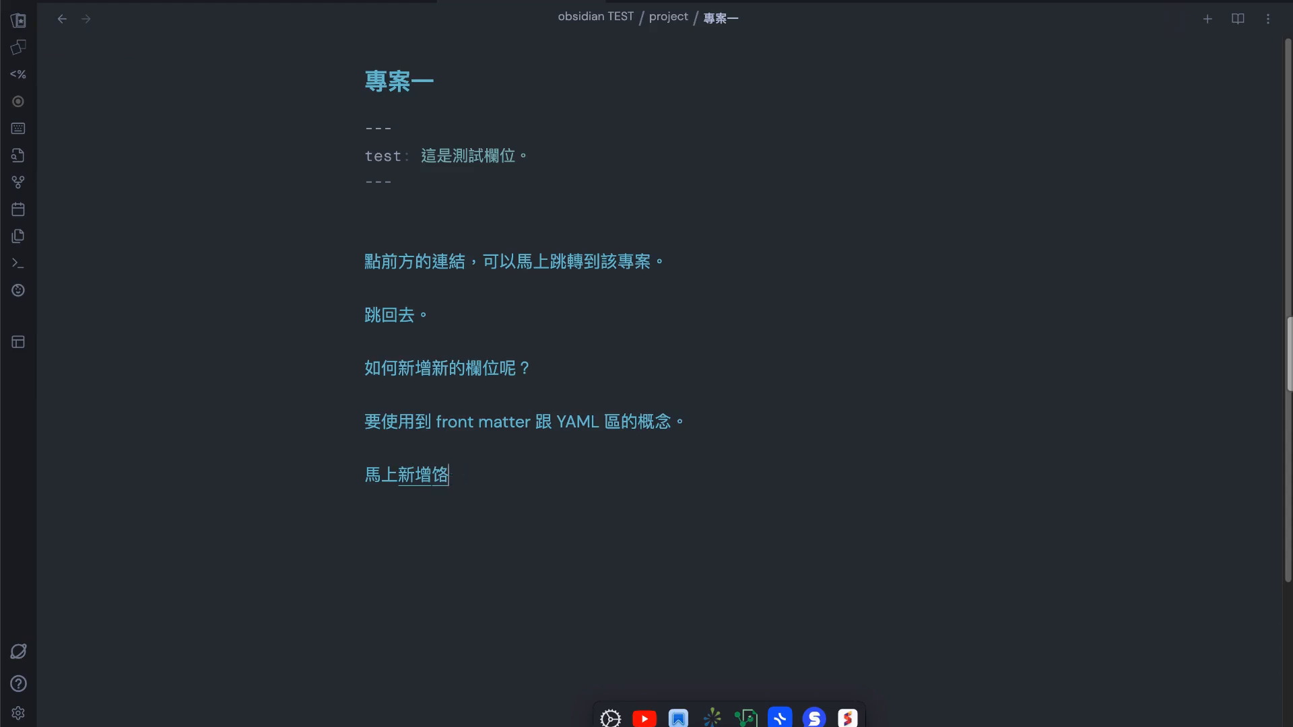
pyautogui.write('一一個西')
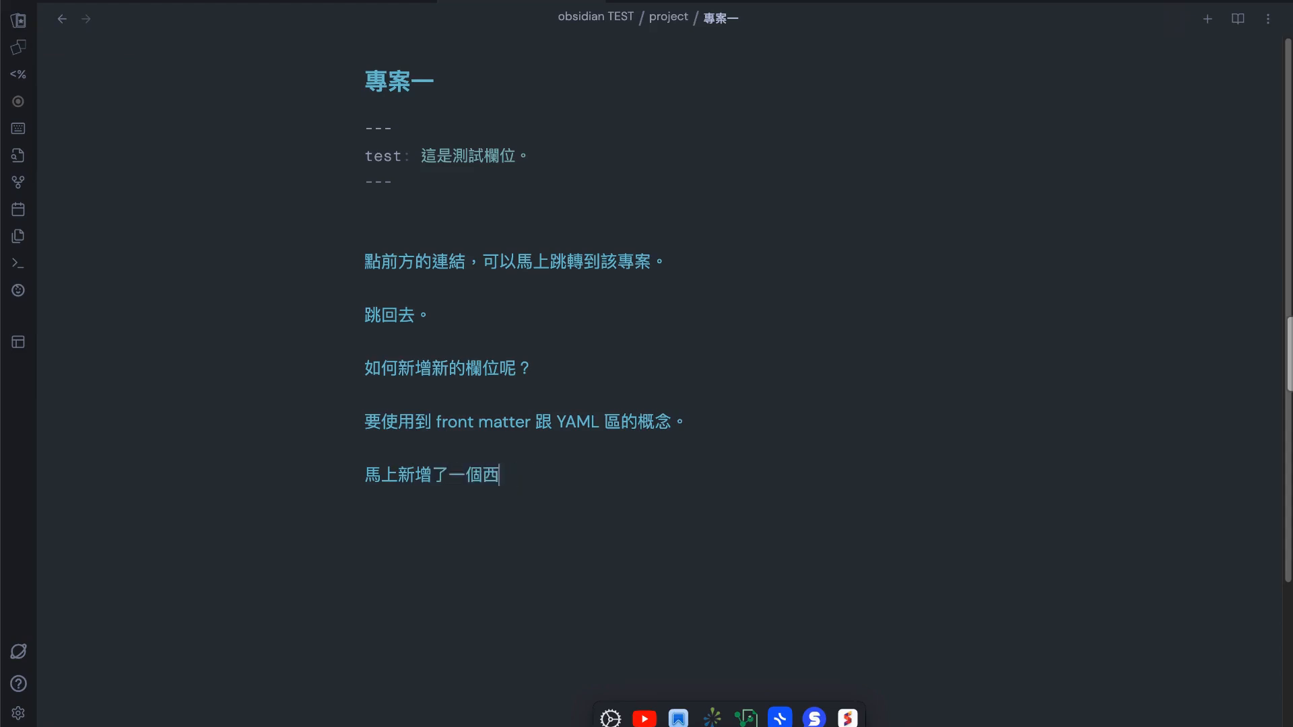
pyautogui.write('的欄位。')
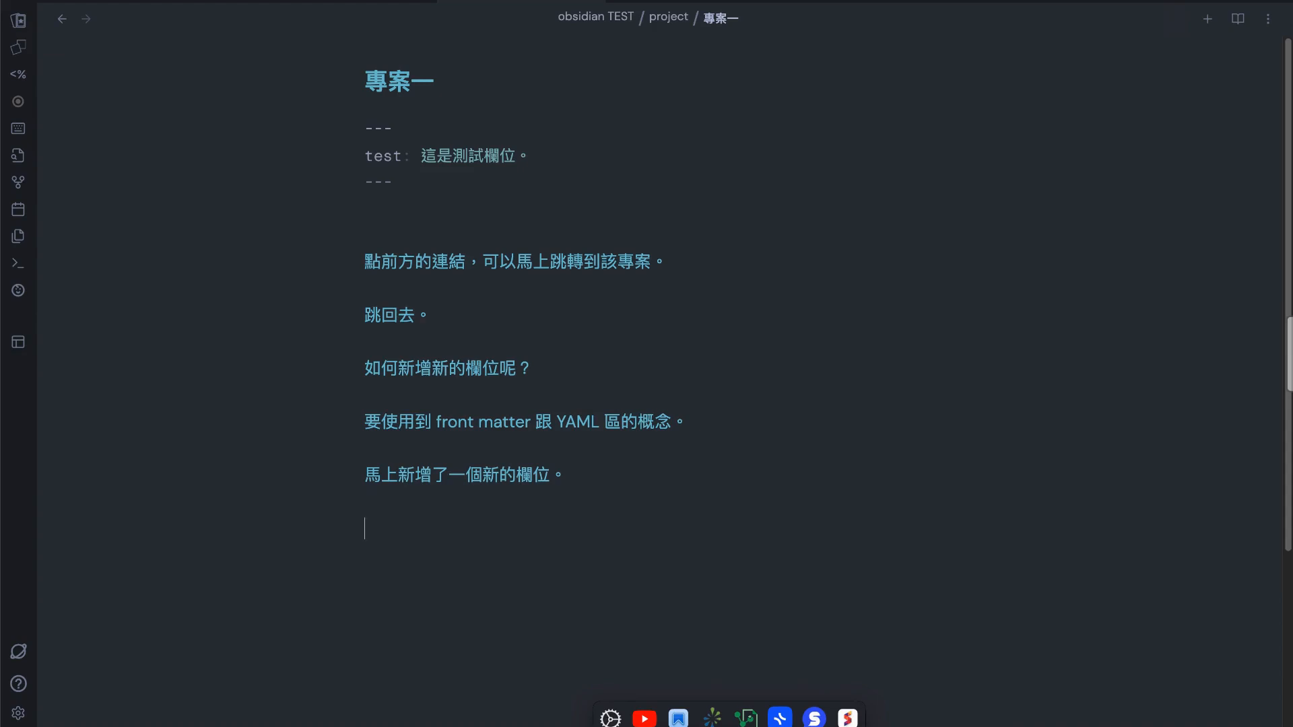
pyautogui.write('不ㄓ')
pyautogui.write('只可以是')
pyautogui.write('字串')
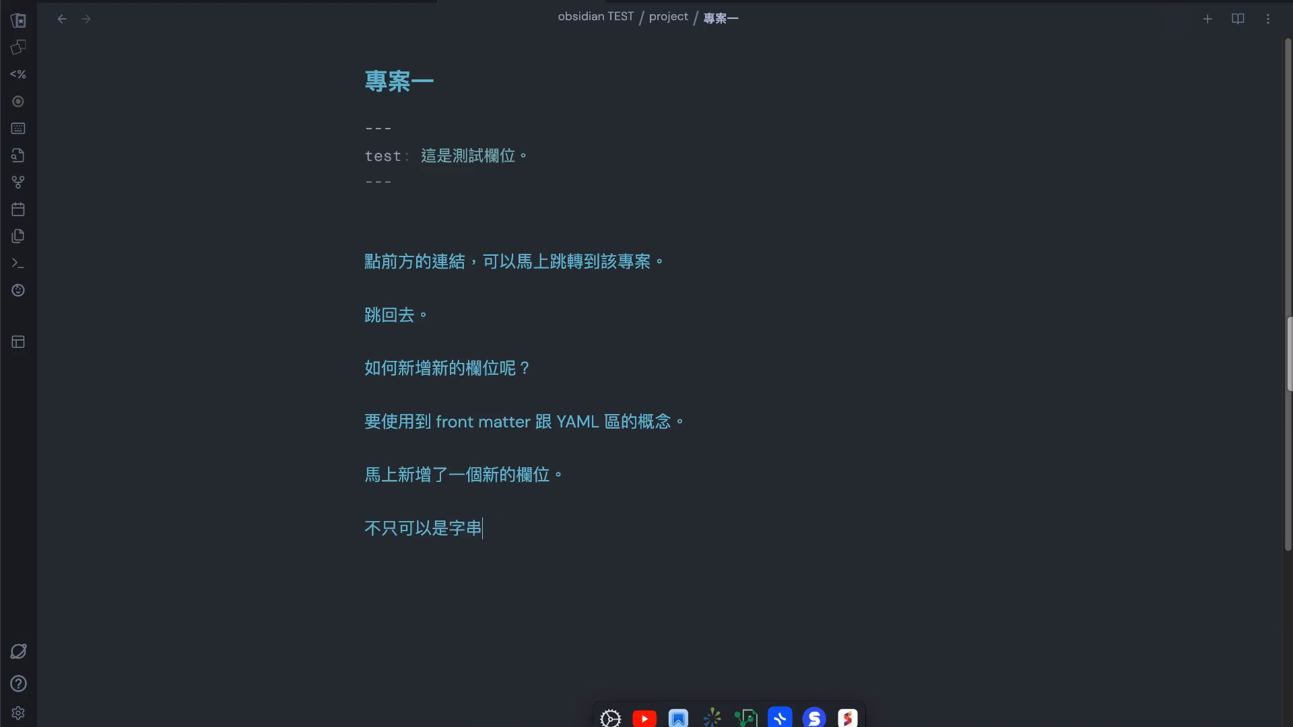
pyautogui.write('，也可以是 tag')
# Write the line "不只可以是字串，也可以是 tag" below the sentence about the newly added field
pyautogui.press('Return')
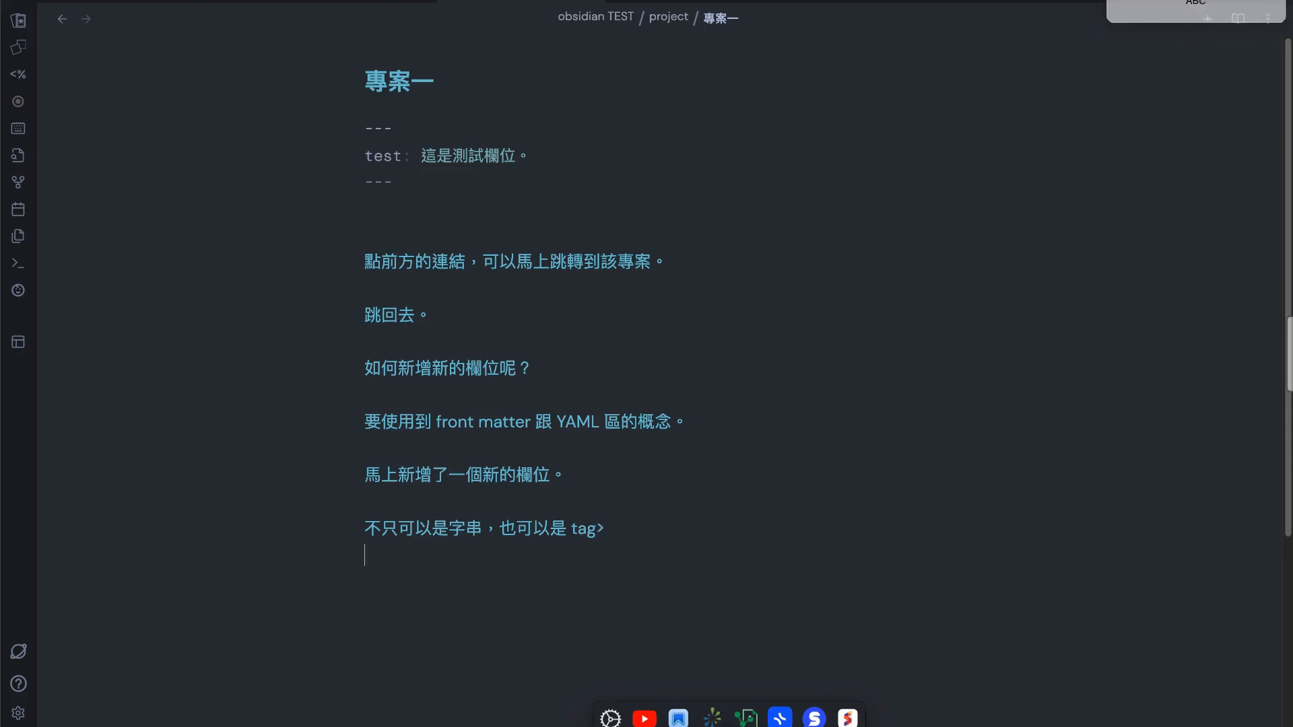
# Add the key "tags:" on a new line below the test field in the front matter
pyautogui.click(631, 180)
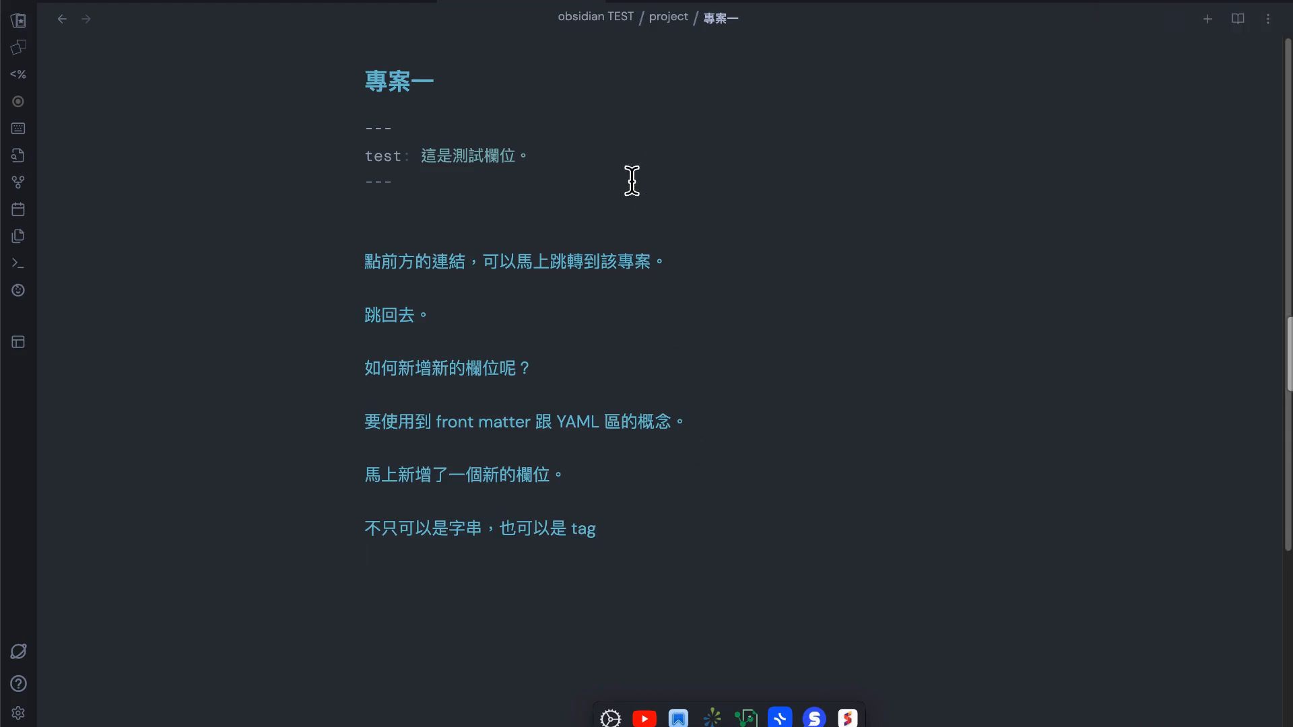
pyautogui.click(656, 156)
pyautogui.press('Return')
pyautogui.hotkey('ctrl', 'space')
pyautogui.write('ㄇ')
pyautogui.press('BackSpace')
pyautogui.hotkey('ctrl', 'space')
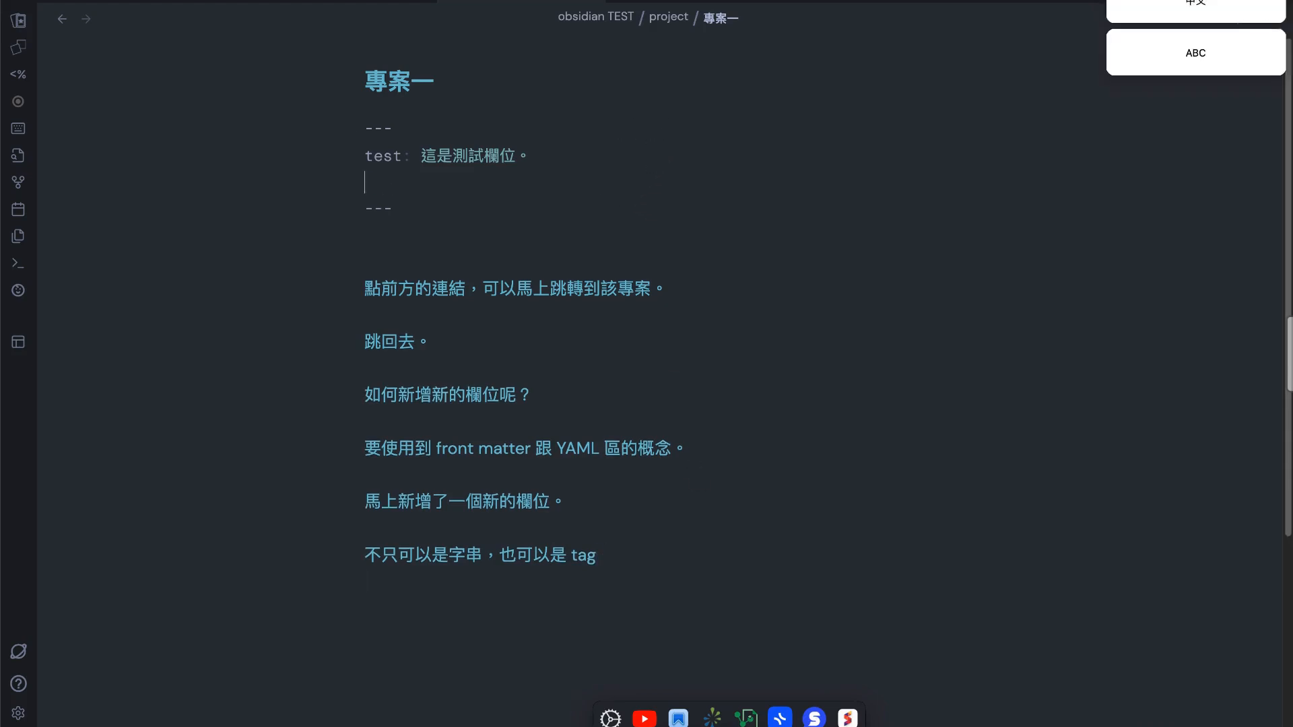
pyautogui.write('tags:')
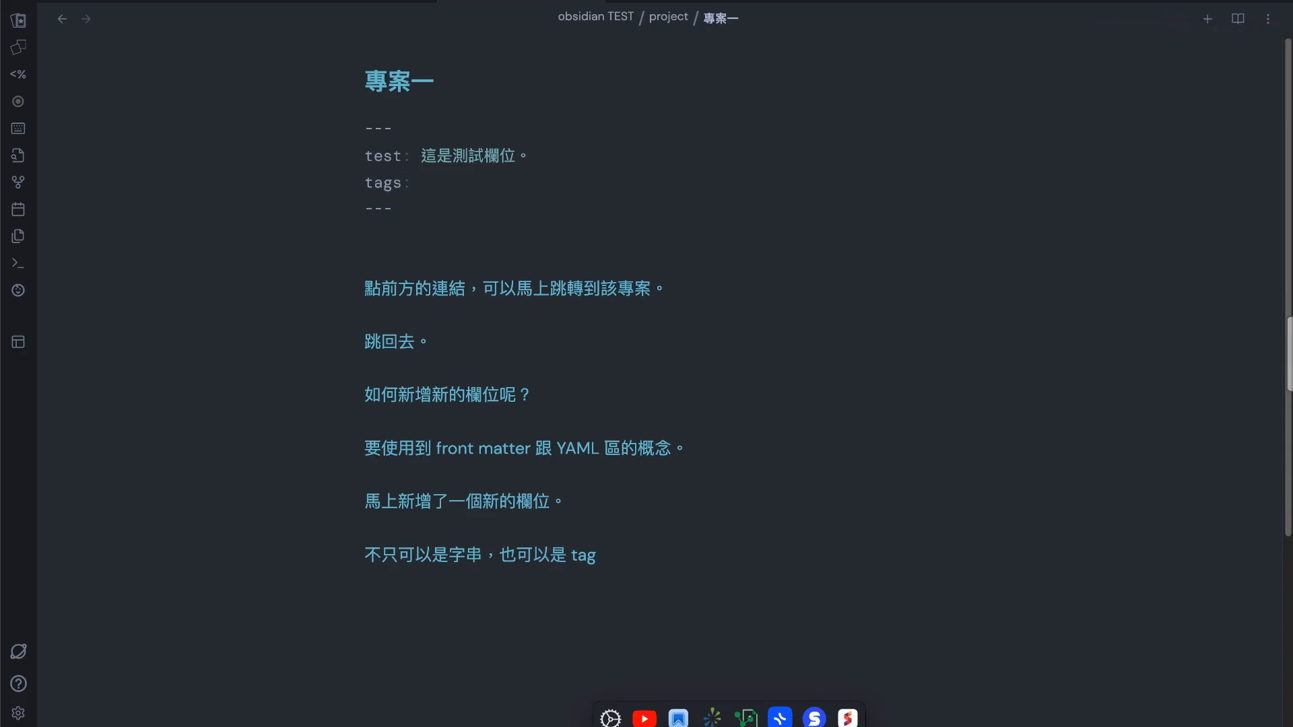
# Enter "屬性一,屬性二" as the value of the tags field in the front matter
pyautogui.hotkey('ctrl', 'space')
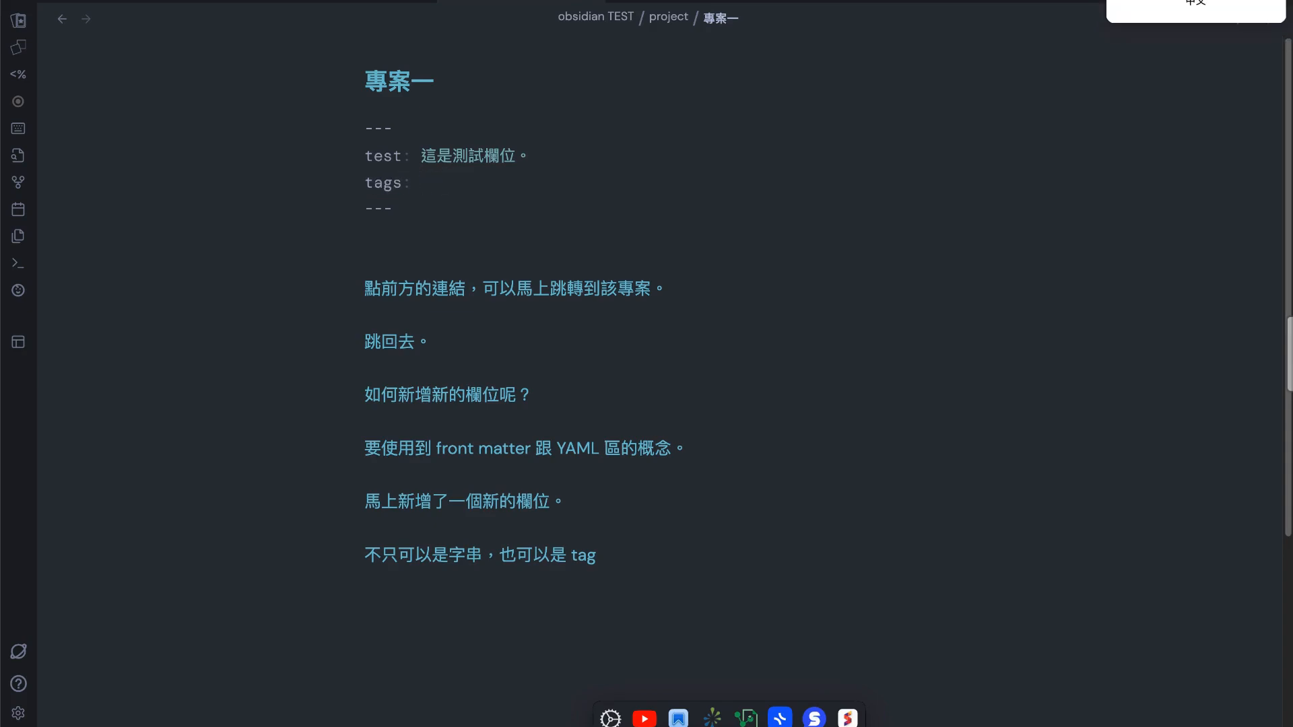
pyautogui.write('屬性一世')
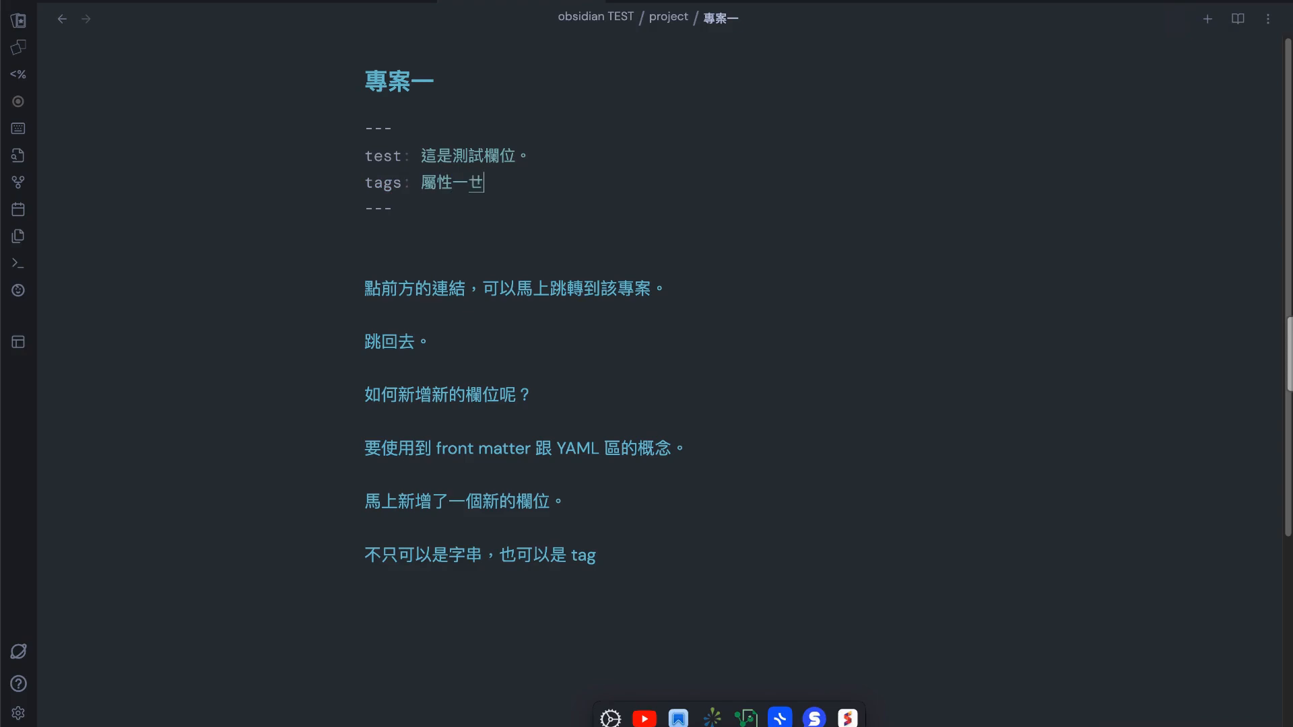
pyautogui.press('BackSpace')
pyautogui.hotkey('ctrl', 'space')
pyautogui.write(',屬性二')
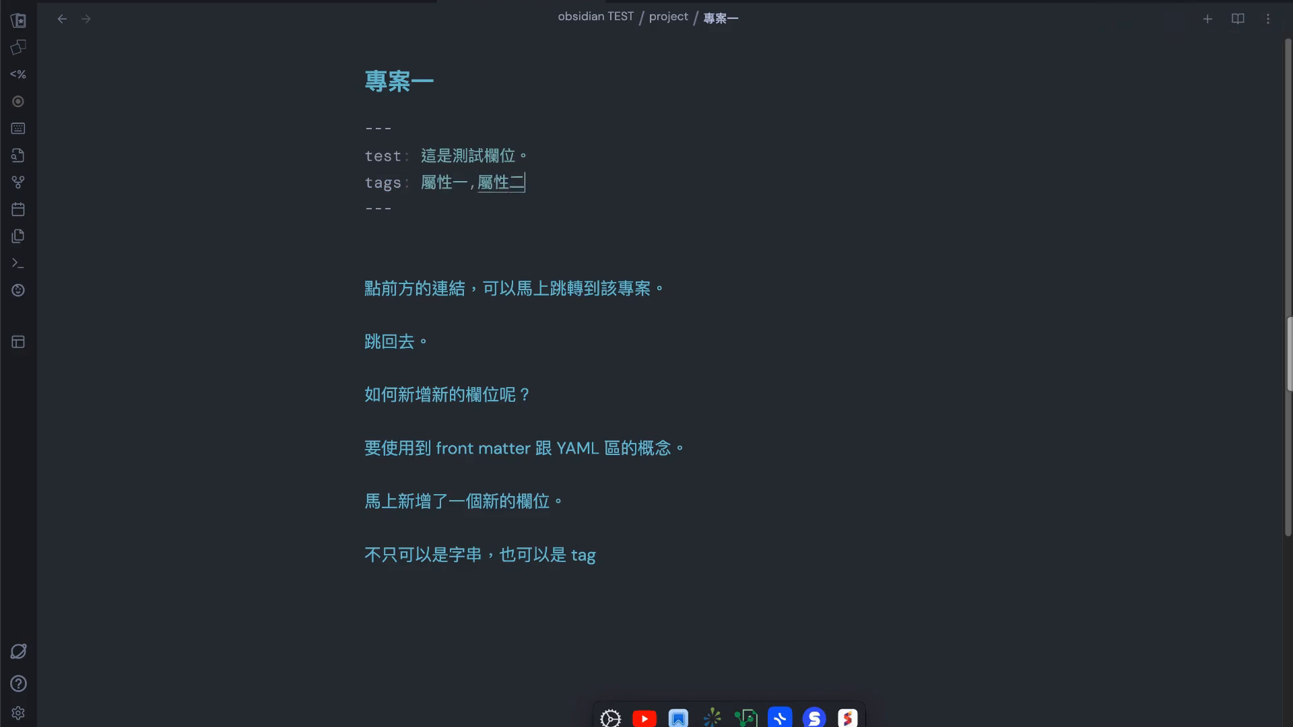
pyautogui.press('Return')
# Return to the project table and look at the field options of the tags column
pyautogui.click(63, 20)
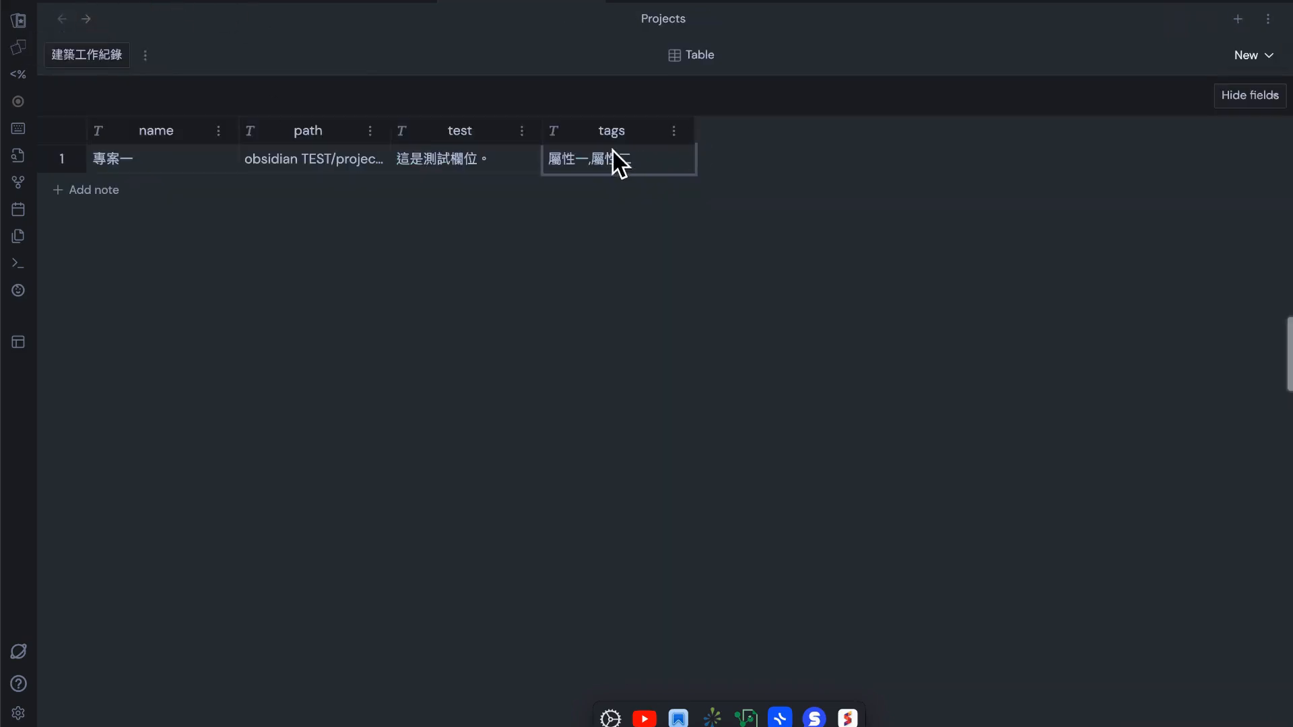
pyautogui.click(674, 134)
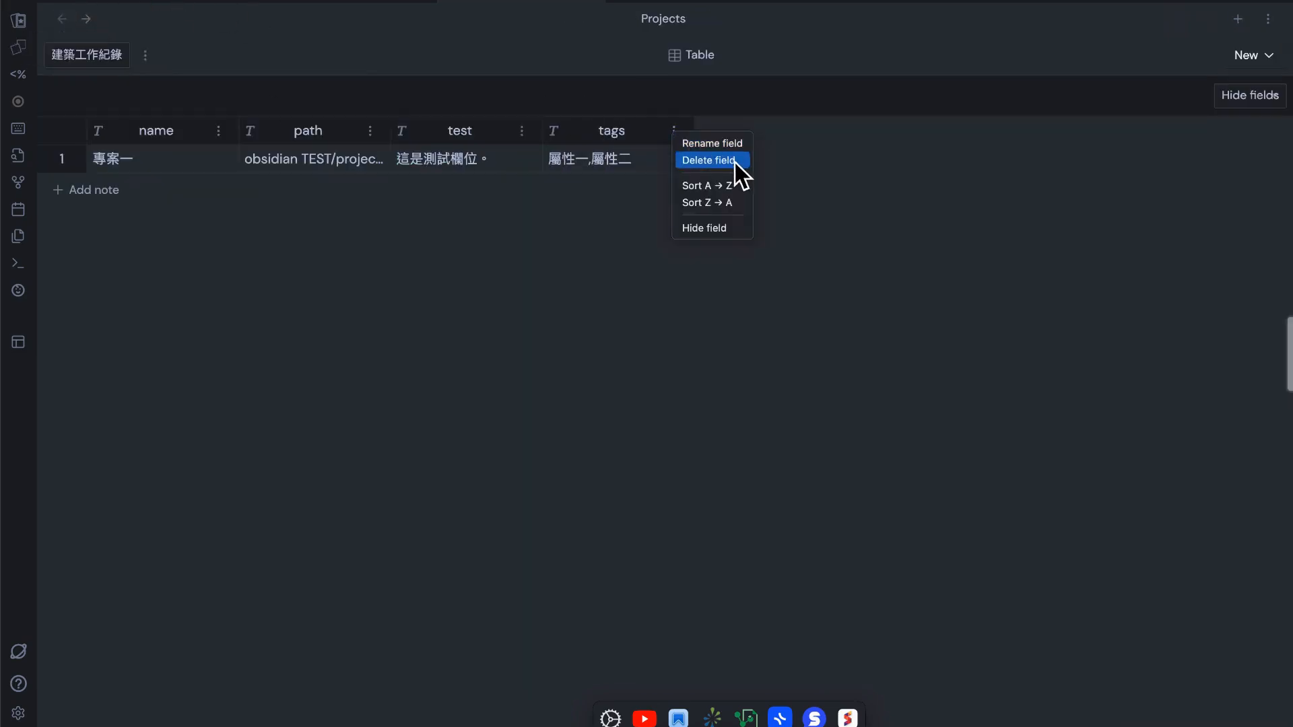
pyautogui.click(875, 210)
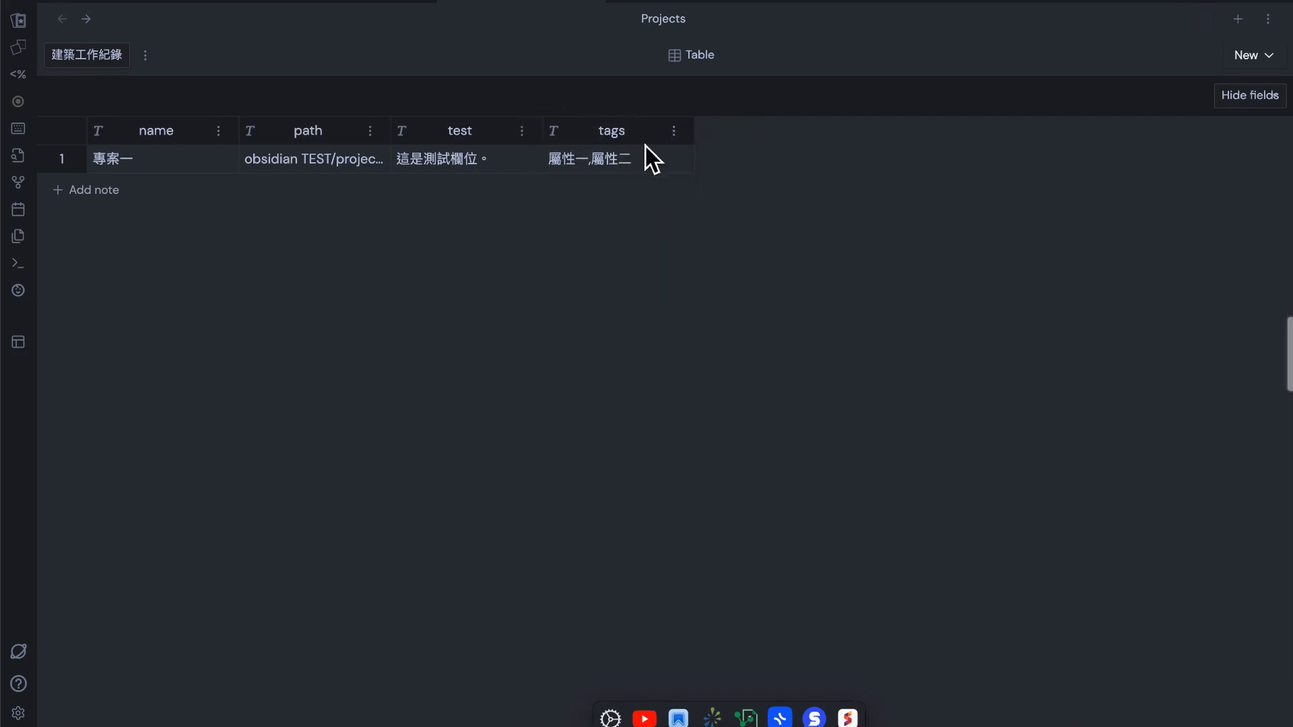
# Reopen 專案一 and reformat its front matter with empty aliases and share keys and the tags as the list [屬性一,屬性二]
pyautogui.click(62, 159)
pyautogui.click(710, 407)
pyautogui.hotkey('ctrl', 's')
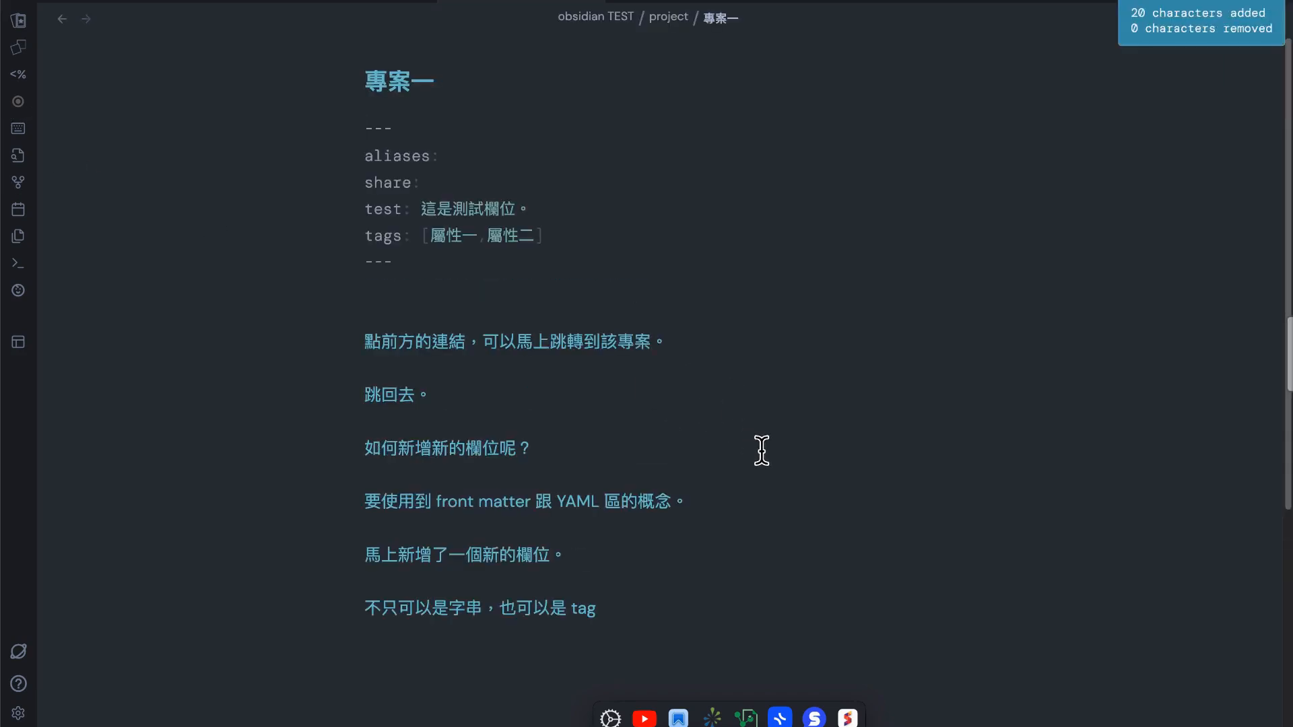
pyautogui.click(762, 360)
pyautogui.click(645, 233)
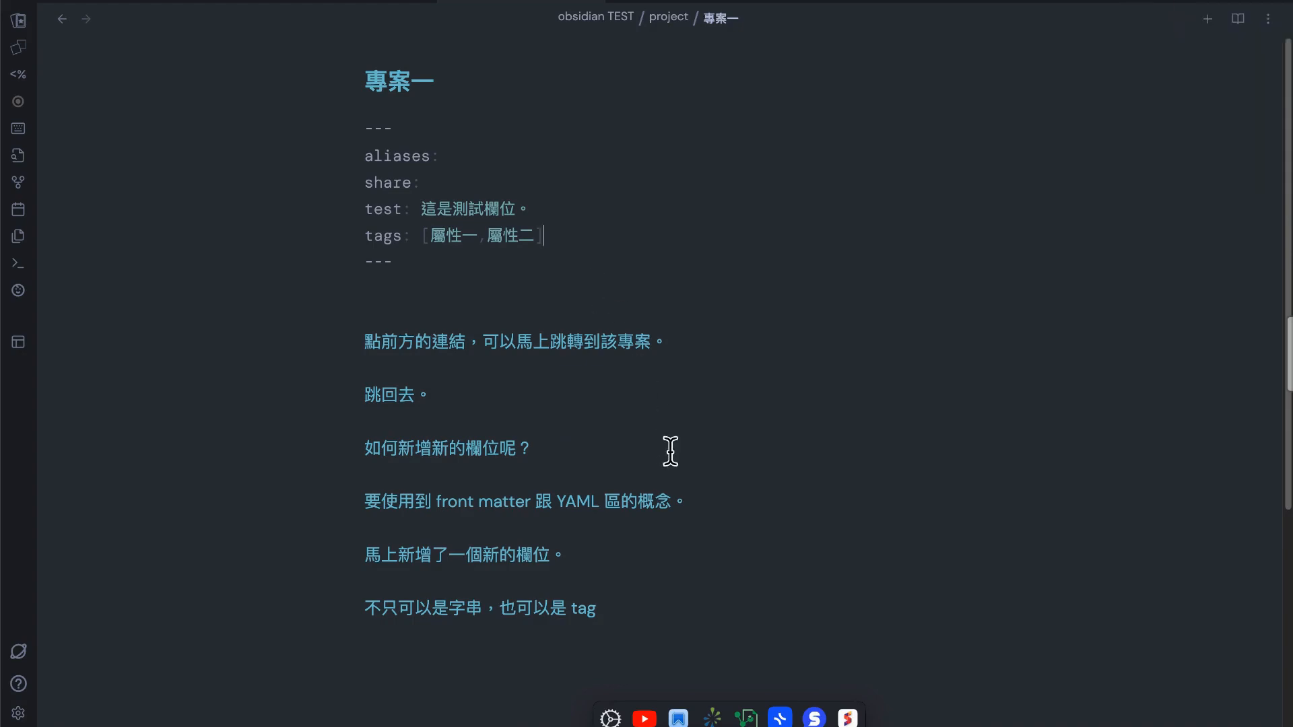
# Write the line "我剛剛快速修改了一下屬性的寫法，再試一次。" at the end of the note 專案一
pyautogui.scroll(-1, 667, 471)
pyautogui.click(652, 566)
pyautogui.press('Return')
pyautogui.press('Return')
pyautogui.write('ㄨㄛ')
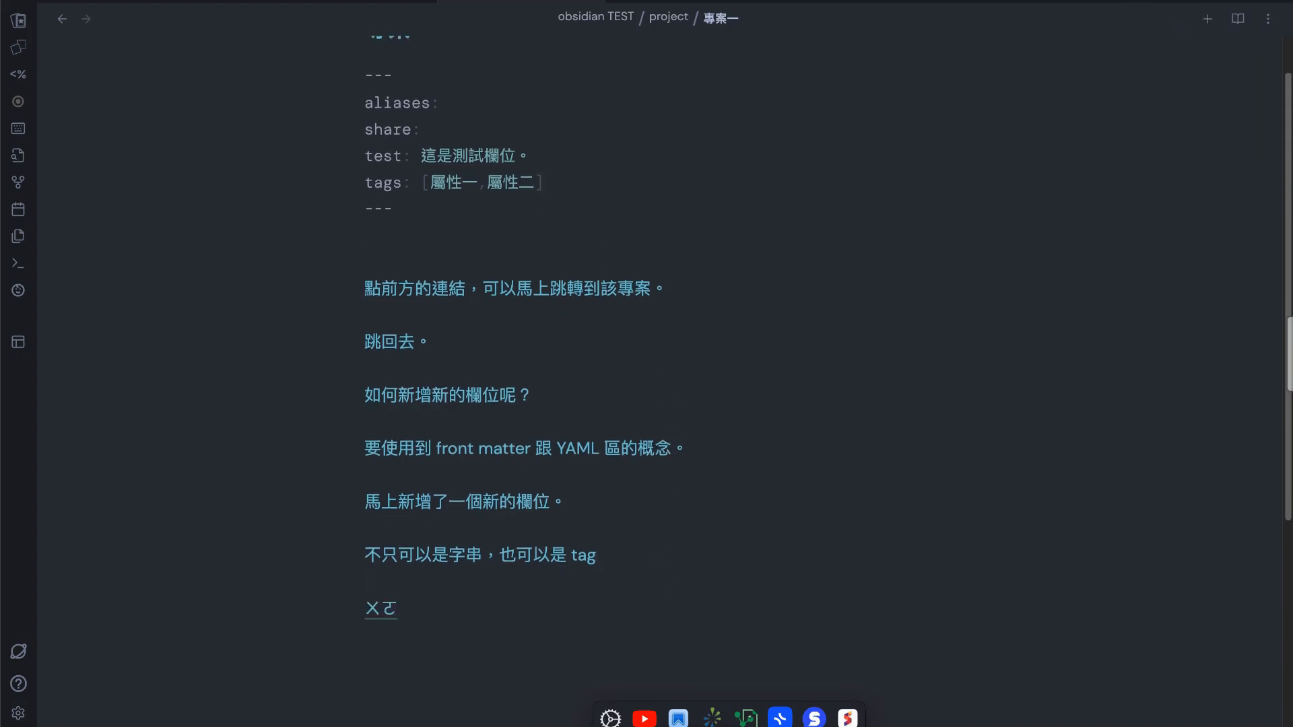
pyautogui.write('ˇㄍㄤㄍㄤㄎㄨㄞˋㄙㄨˋ')
pyautogui.write('ㄒ')
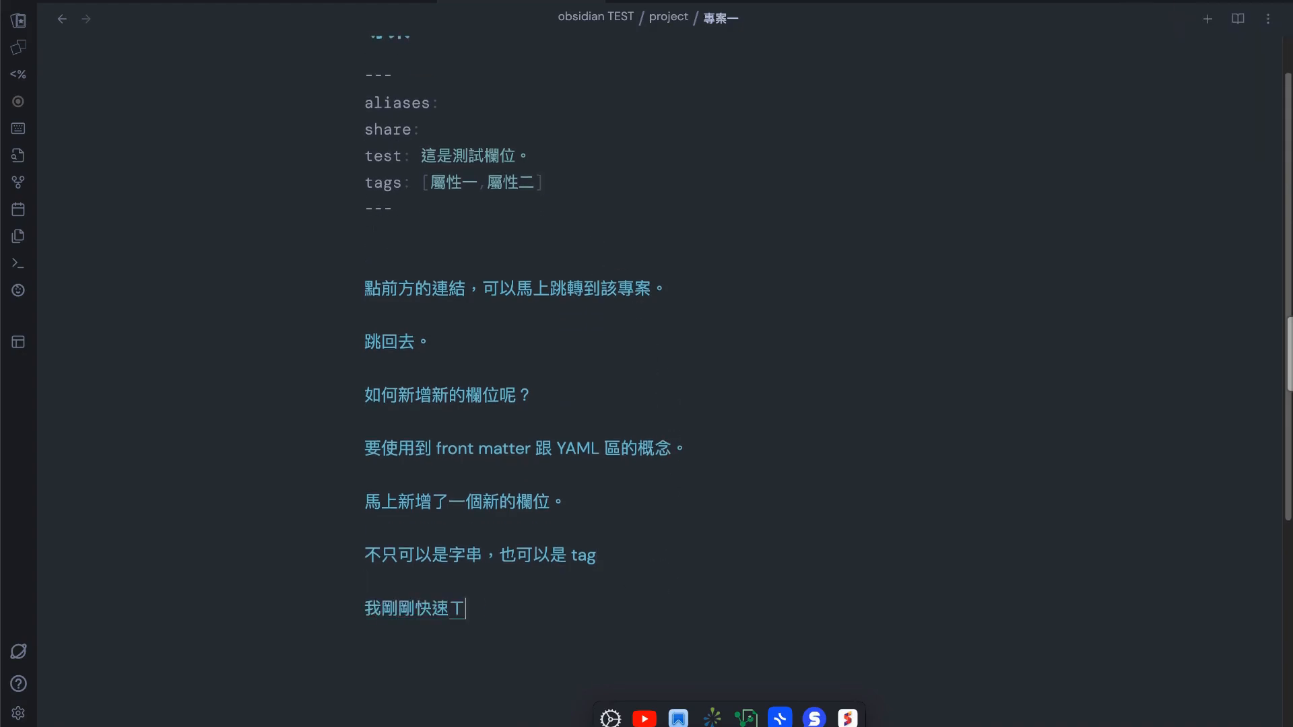
pyautogui.write('ㄧㄡ ㄍㄧ ㄒㄧㄚˋ')
pyautogui.press('Return')
pyautogui.write('ㄕㄨˇㄒㄧㄥˋㄉㄜ˙ㄒㄧㄝˇㄈㄚˇ')
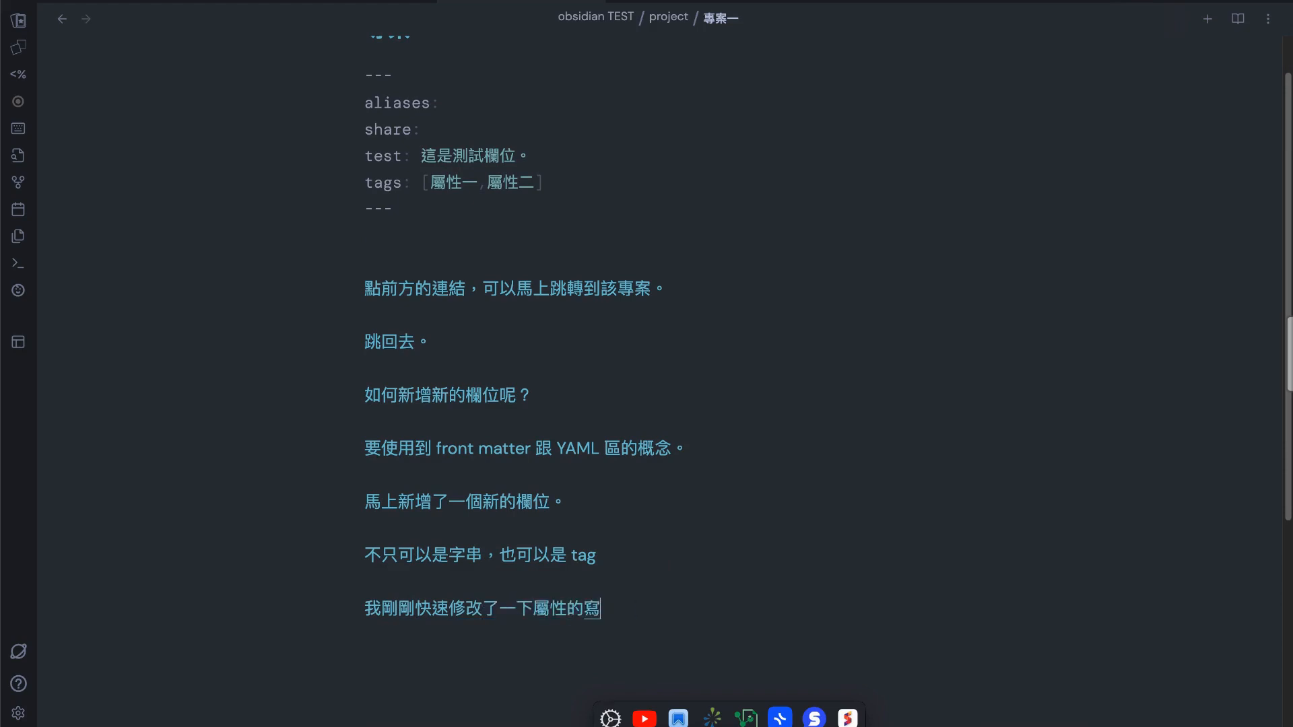
pyautogui.press('Return')
pyautogui.write('，ㄗㄞˋㄕˋㄧ')
pyautogui.press('BackSpace')
pyautogui.press('BackSpace')
pyautogui.write('ㄧ')
# Return to the project table and create a note named 專案二 in the project 建築工作紀錄
pyautogui.click(62, 19)
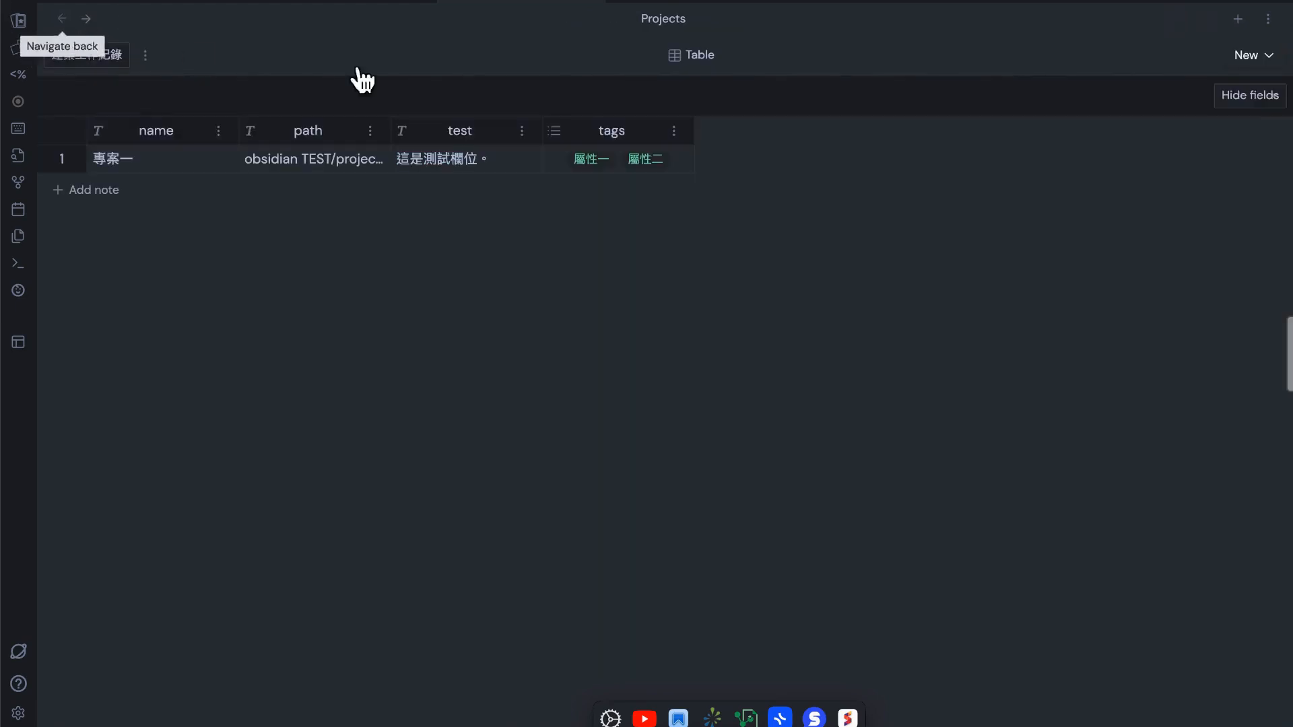
pyautogui.click(562, 137)
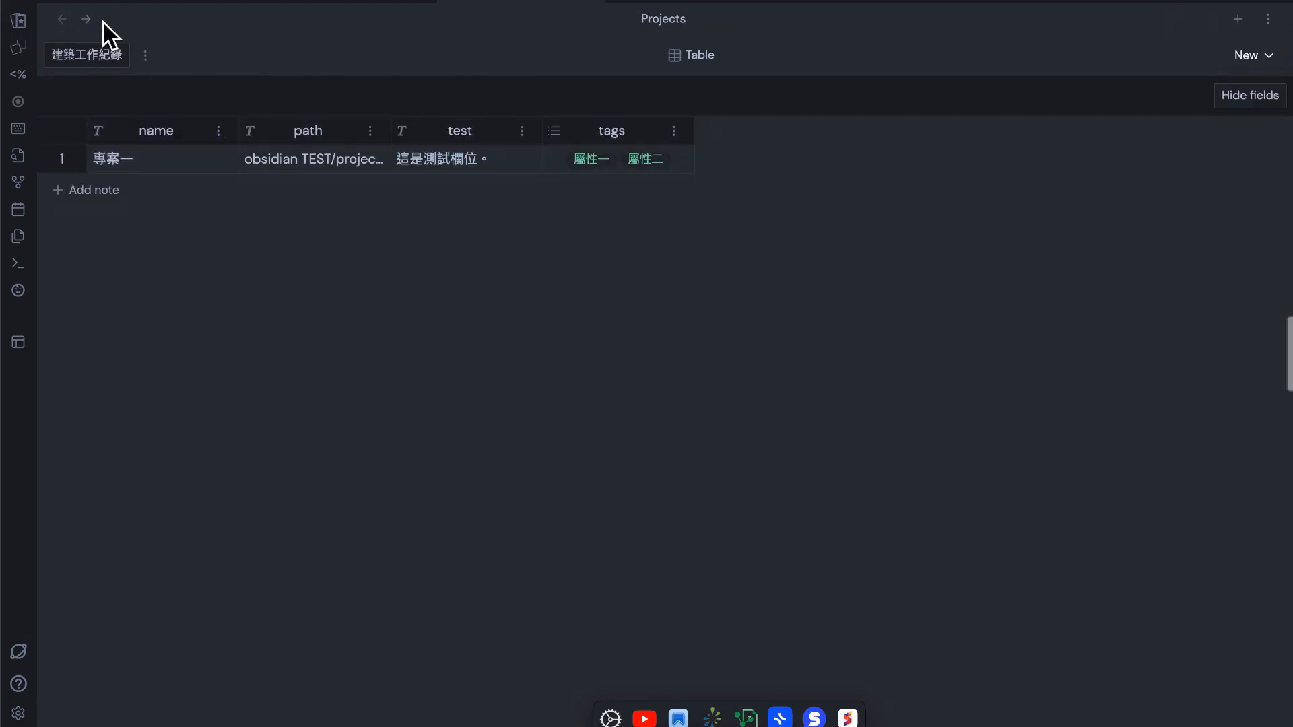
pyautogui.click(75, 195)
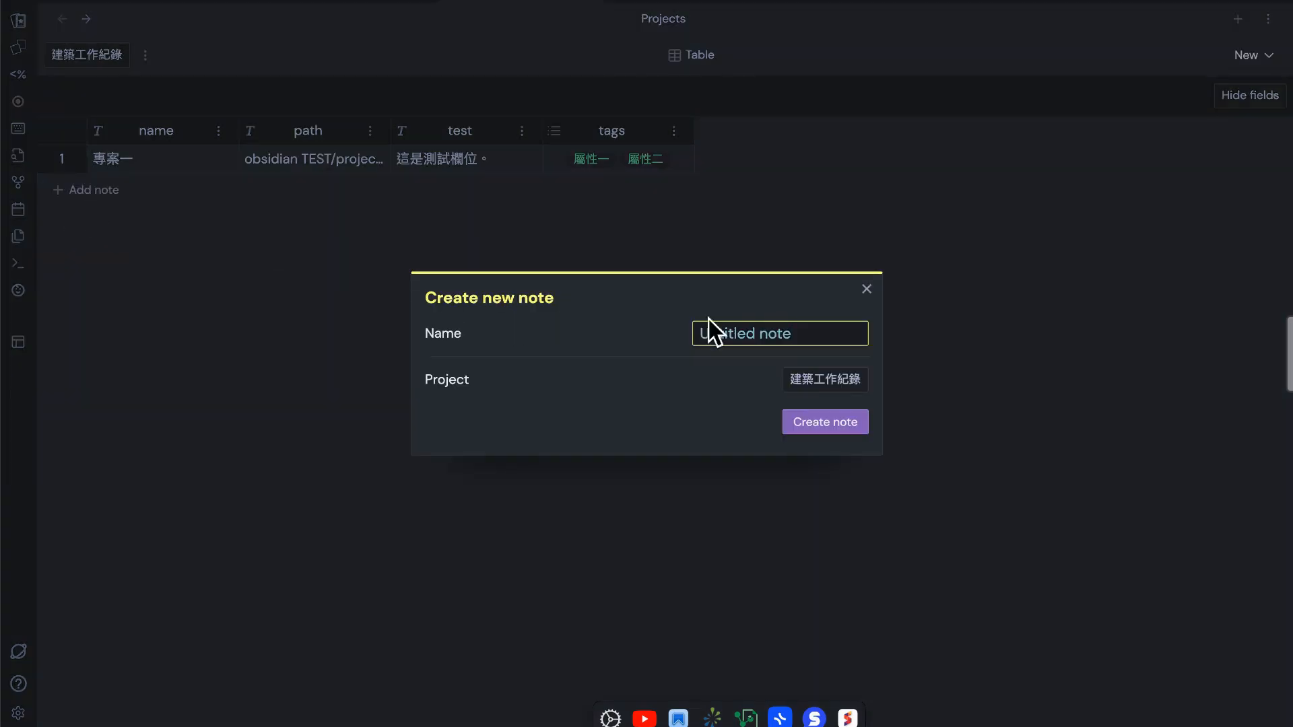
pyautogui.hotkey('ctrl', 'space')
pyautogui.write('5j0')
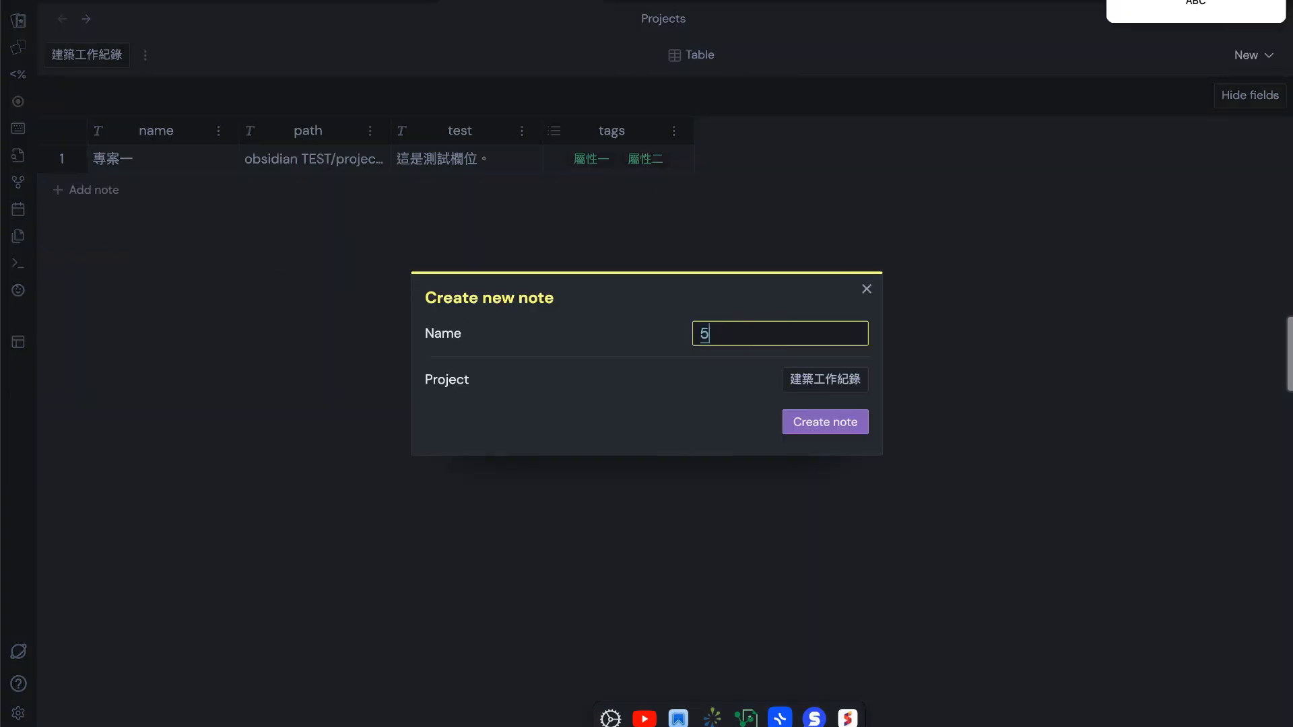
pyautogui.press('BackSpace')
pyautogui.hotkey('ctrl', 'space')
pyautogui.write('專案貳')
pyautogui.press('Return')
pyautogui.press('BackSpace')
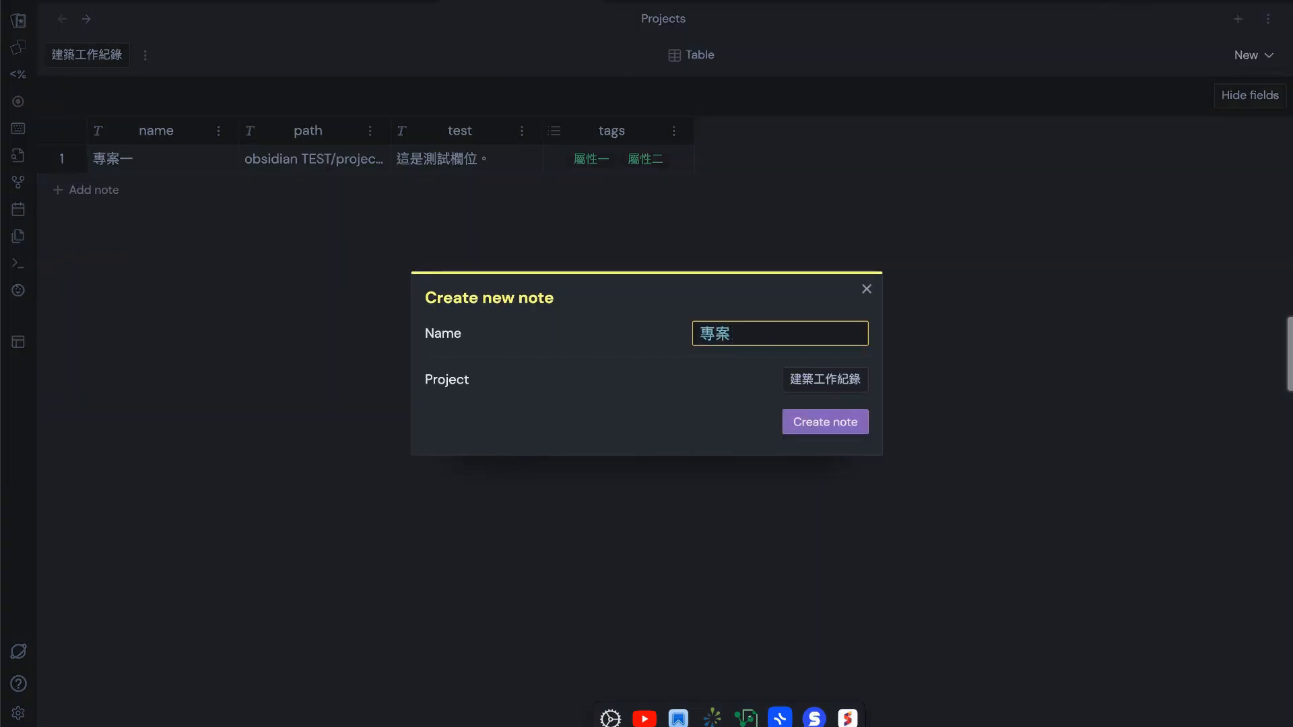
pyautogui.write('二')
pyautogui.click(855, 422)
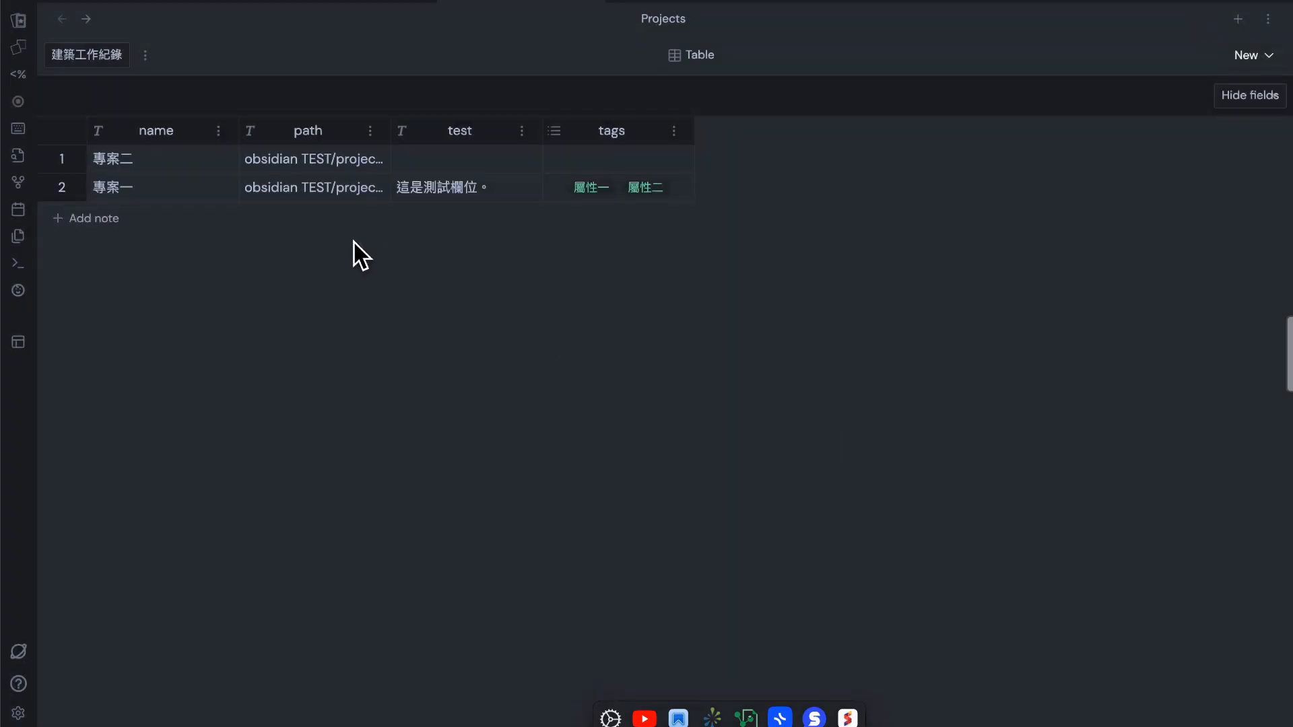
# Open the note 專案二 from the project table and write "厲害的來了，如果，我有很多專案的時候，可以怎麼做？" as its first line
pyautogui.click(91, 190)
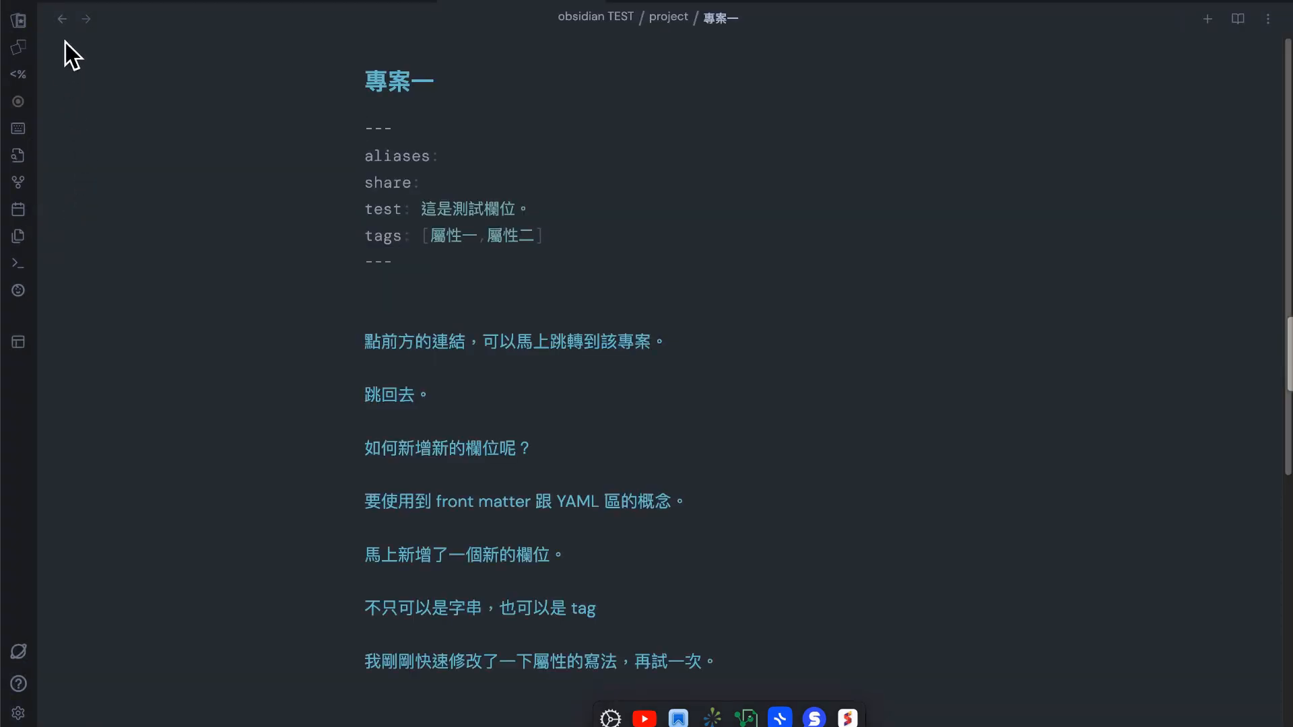
pyautogui.click(62, 19)
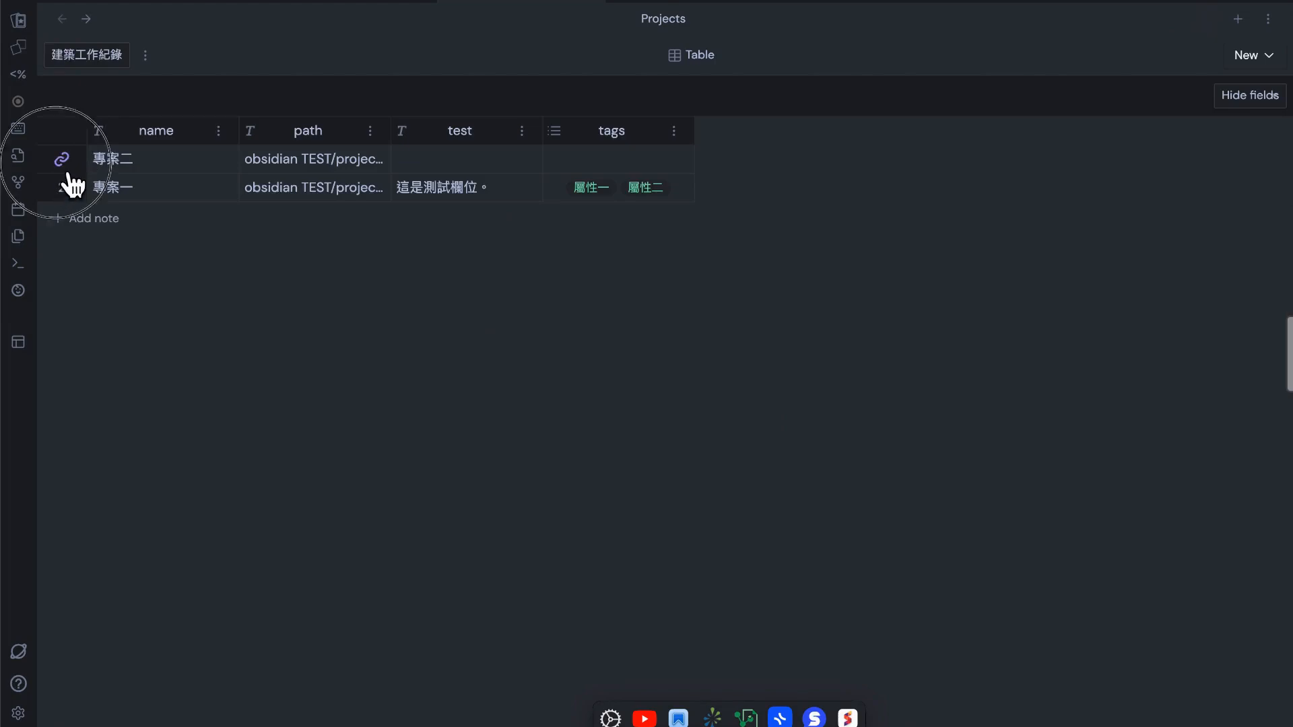
pyautogui.click(62, 160)
pyautogui.write('ㄌㄞ')
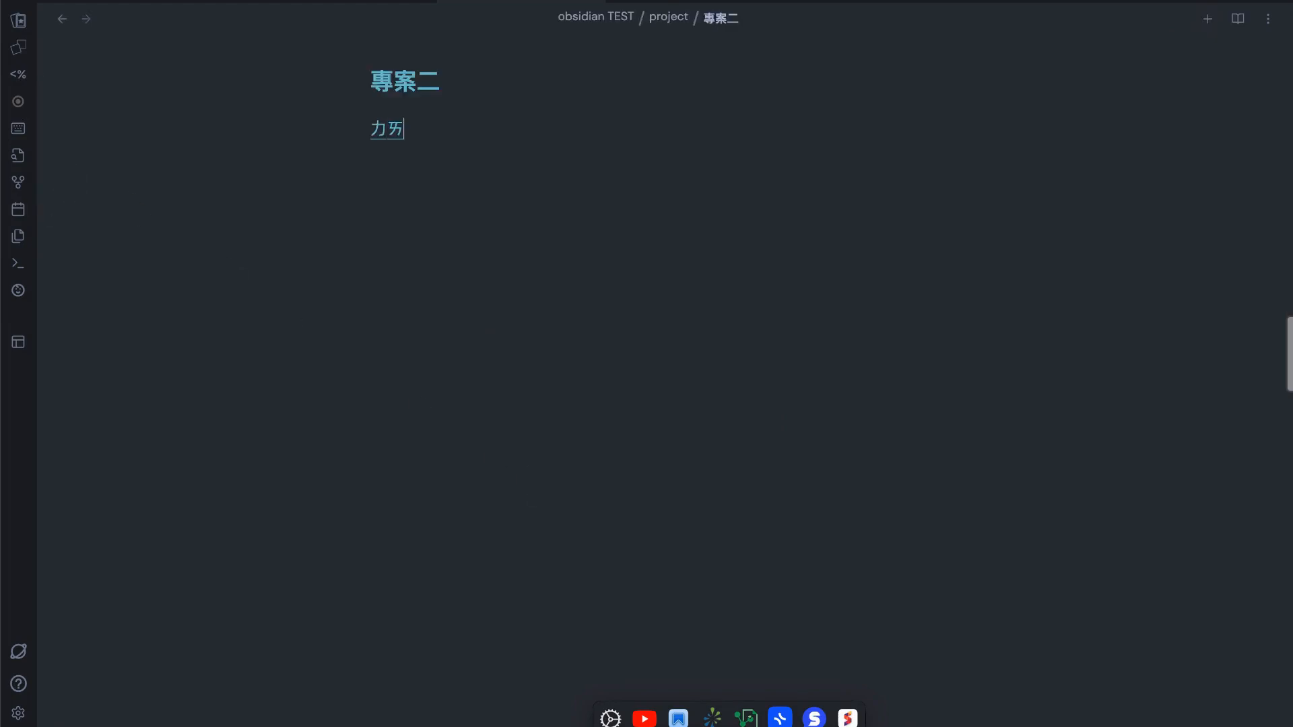
pyautogui.write('厲害的來为')
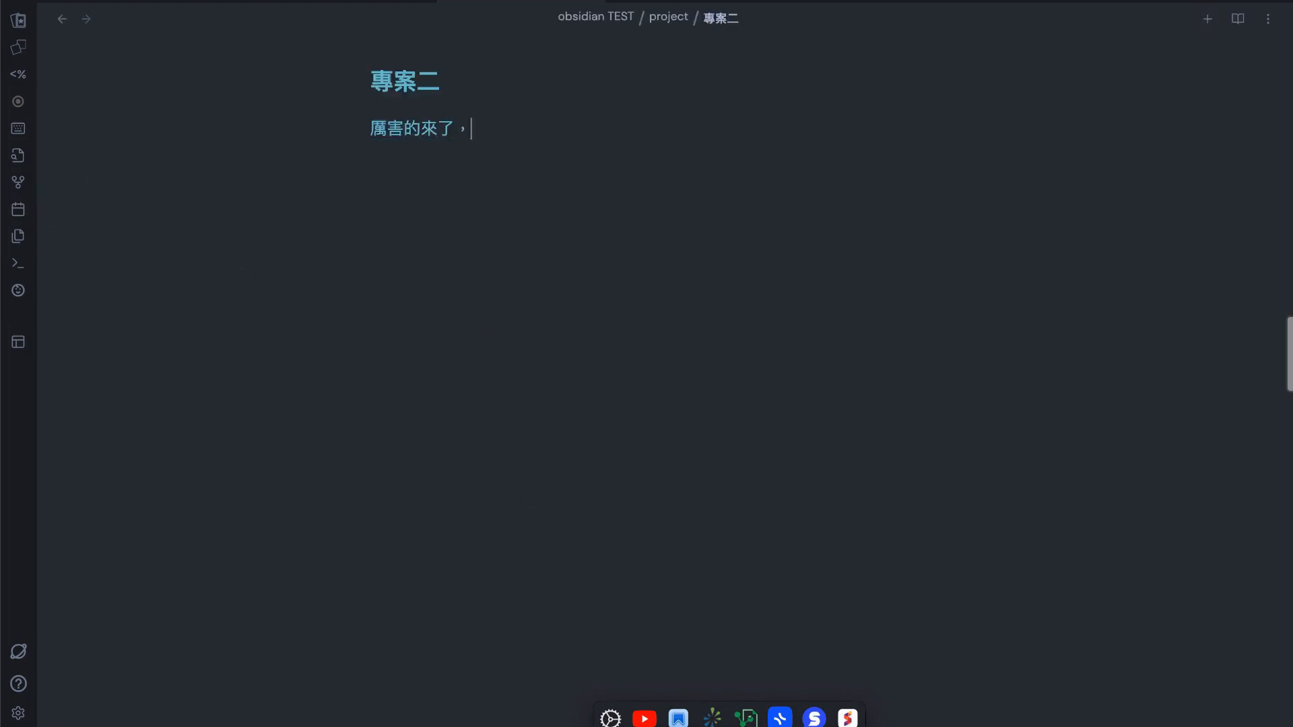
pyautogui.write('，如果，我有很多')
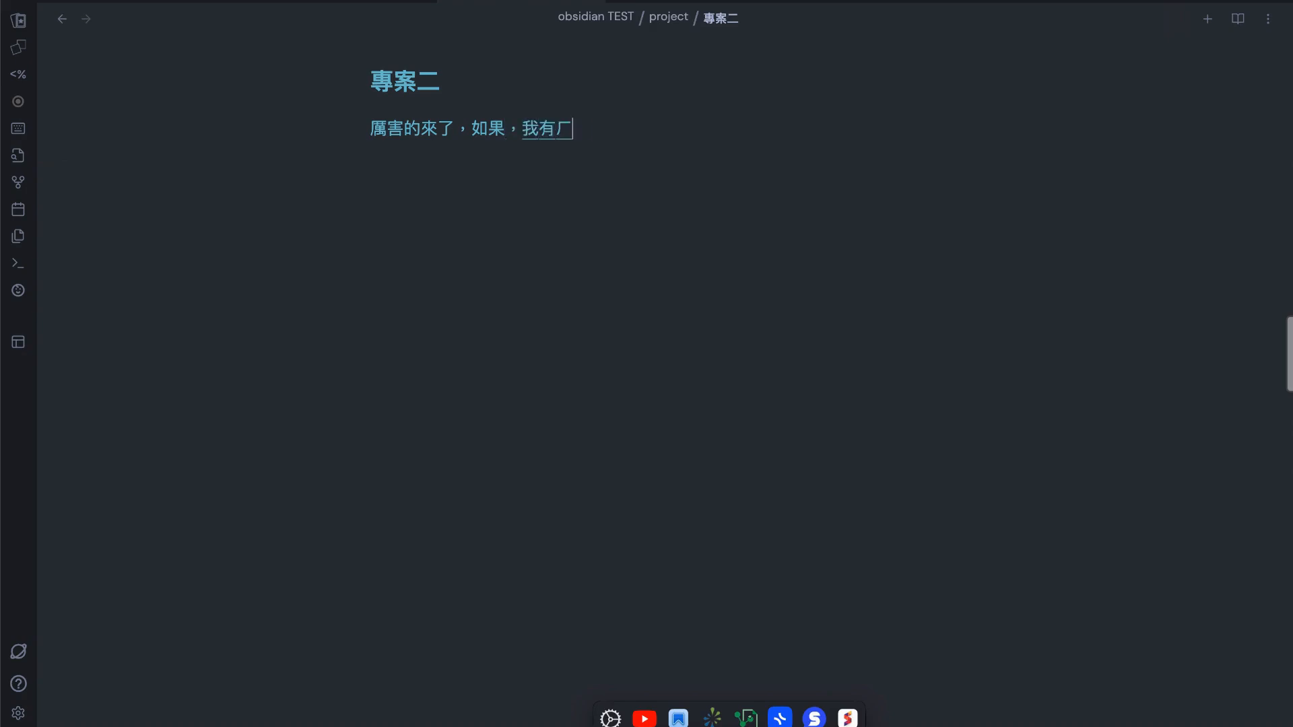
pyautogui.write('專ㄢ的時厂')
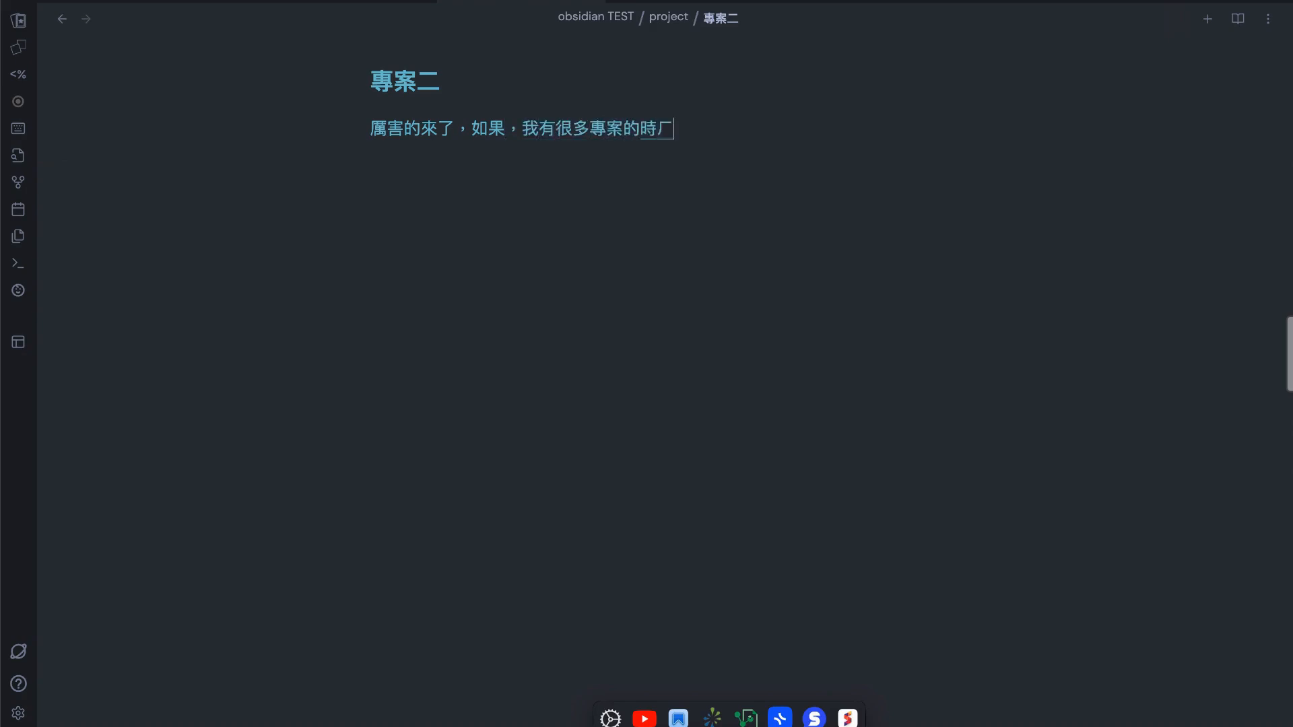
pyautogui.write('，可以譖ˇ')
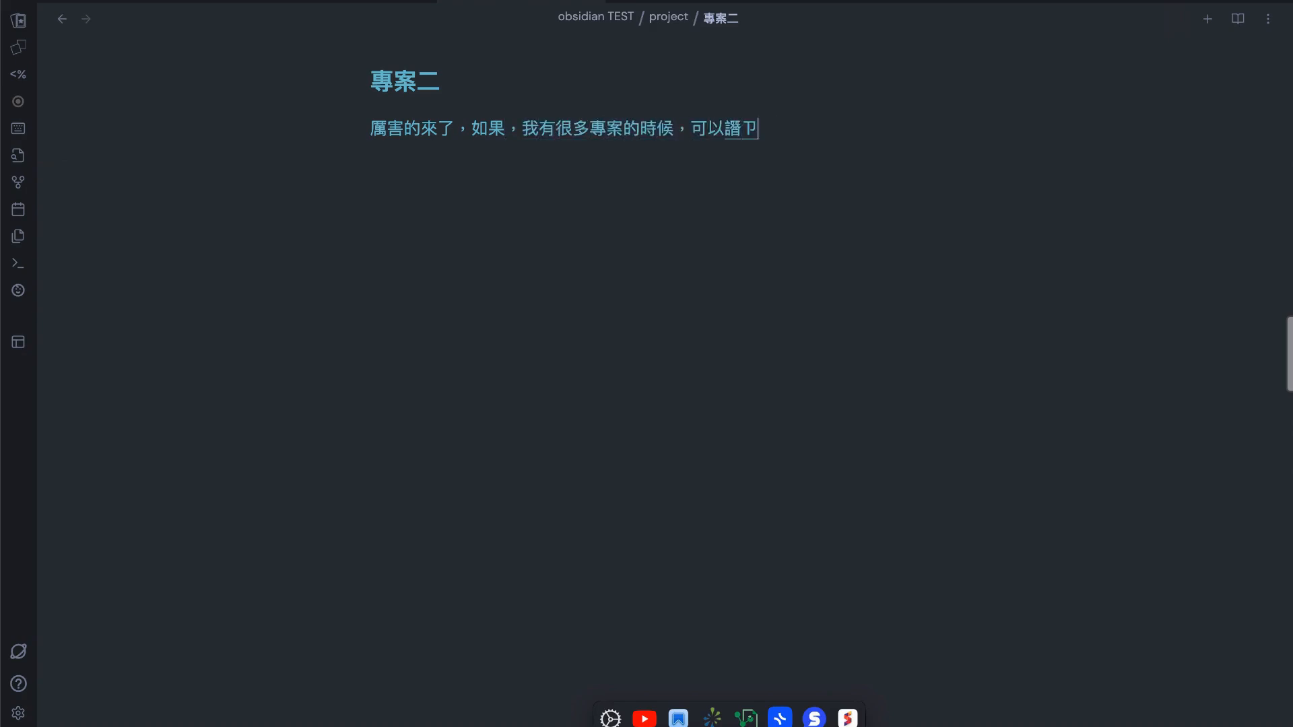
pyautogui.write('麼ㄗ一定要每次ㄉ一')
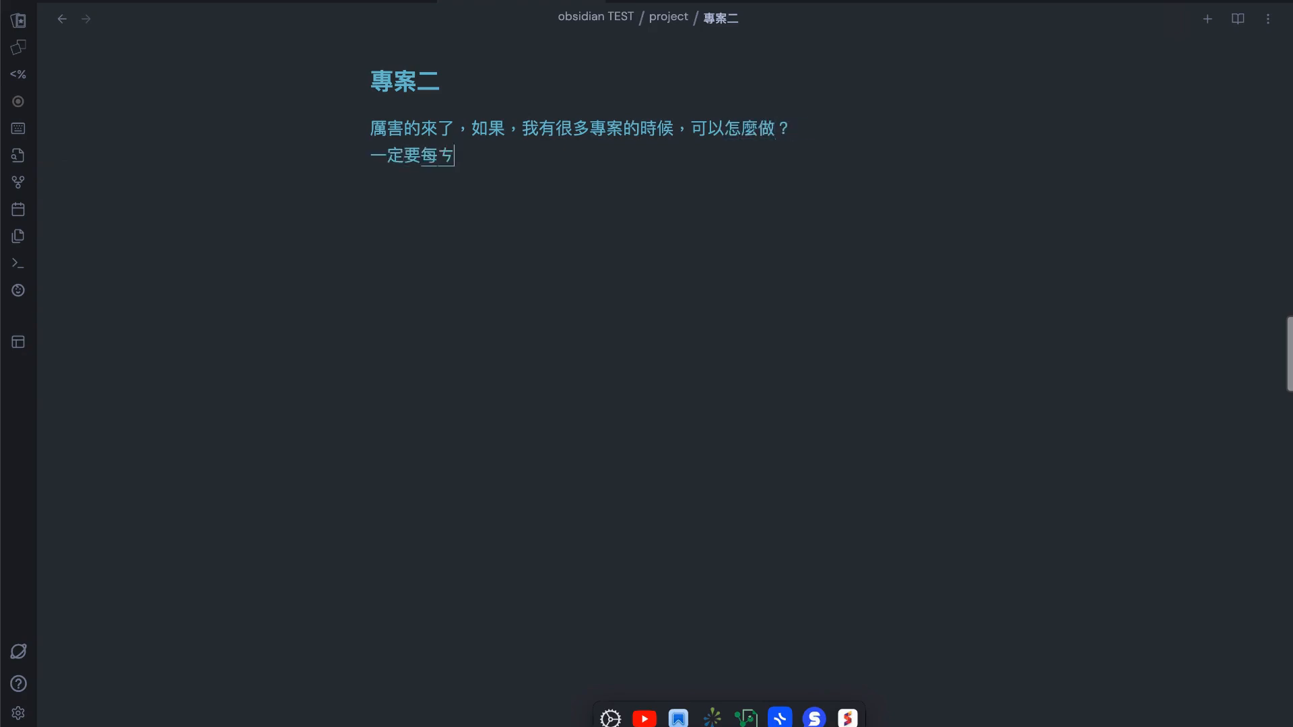
pyautogui.write('跳進來')
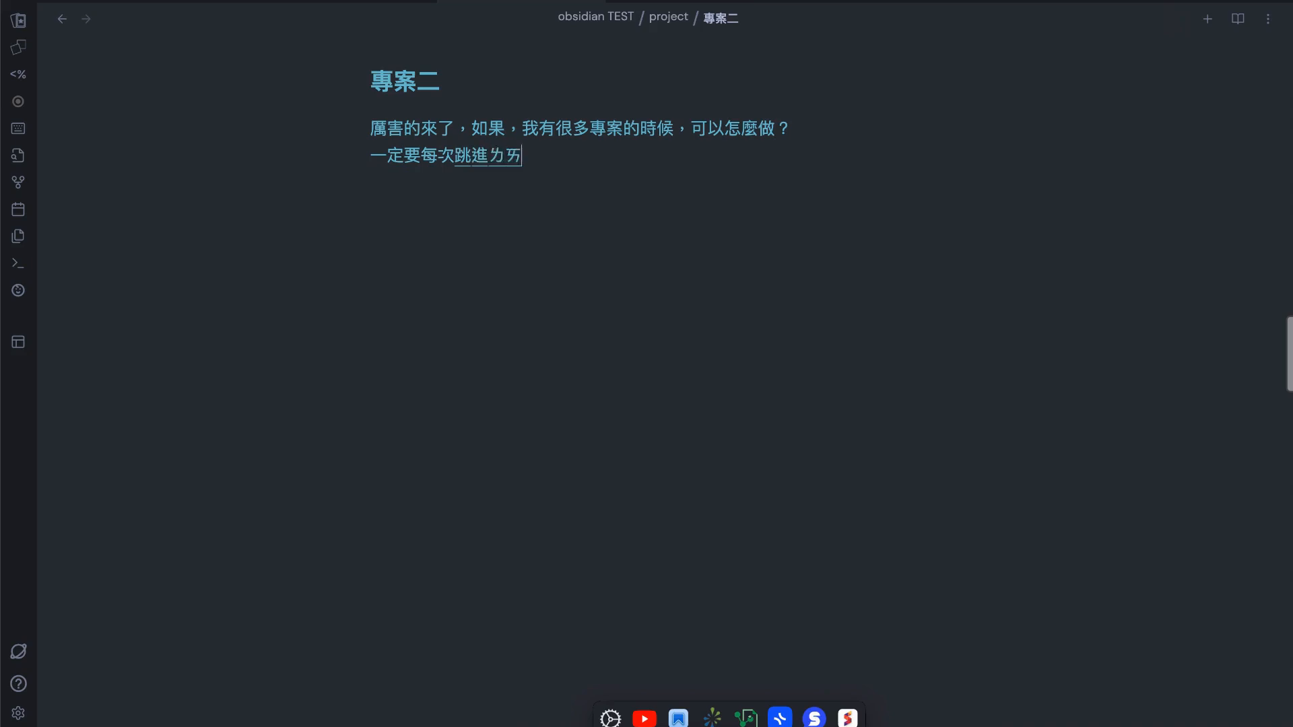
pyautogui.write('轉些')
pyautogui.write('相')
pyautogui.write('關的資料嗎？')
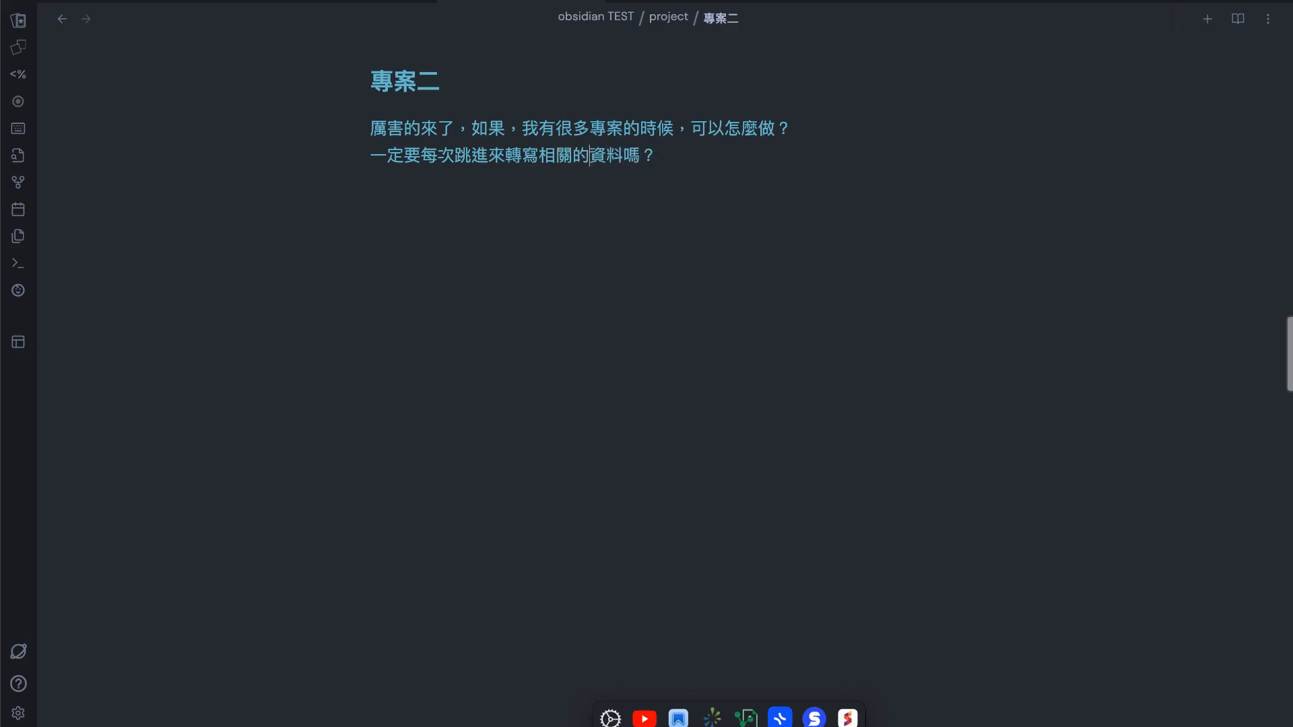
# Add the line "一定要每次跳進來撰寫相關的資料嗎？" and, after a blank line, "其實不用。" to 專案二
pyautogui.press('BackSpace')
pyautogui.write('撰')
pyautogui.write('其實')
pyautogui.write('不用。')
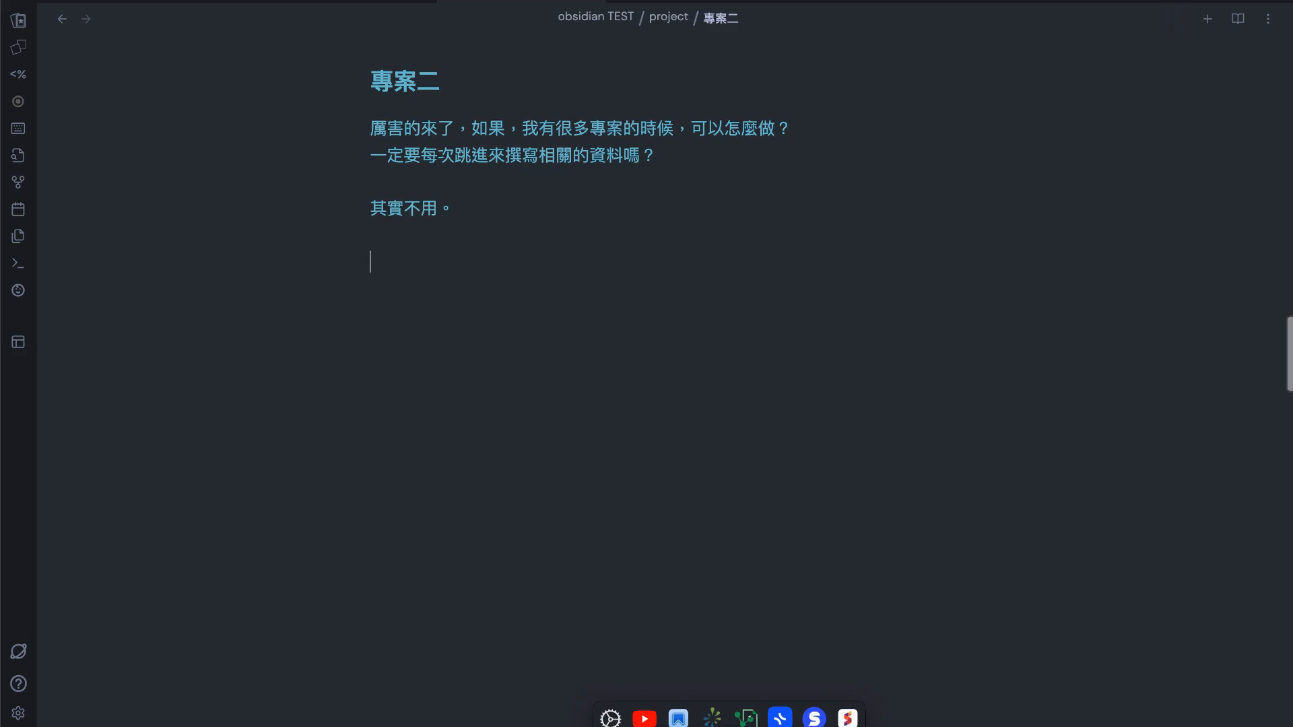
# Write the separate lines "projects 可以替你即時更新。" and "來示範一次。" below the existing text of 專案二
pyautogui.press('capslock')
pyautogui.write('projects')
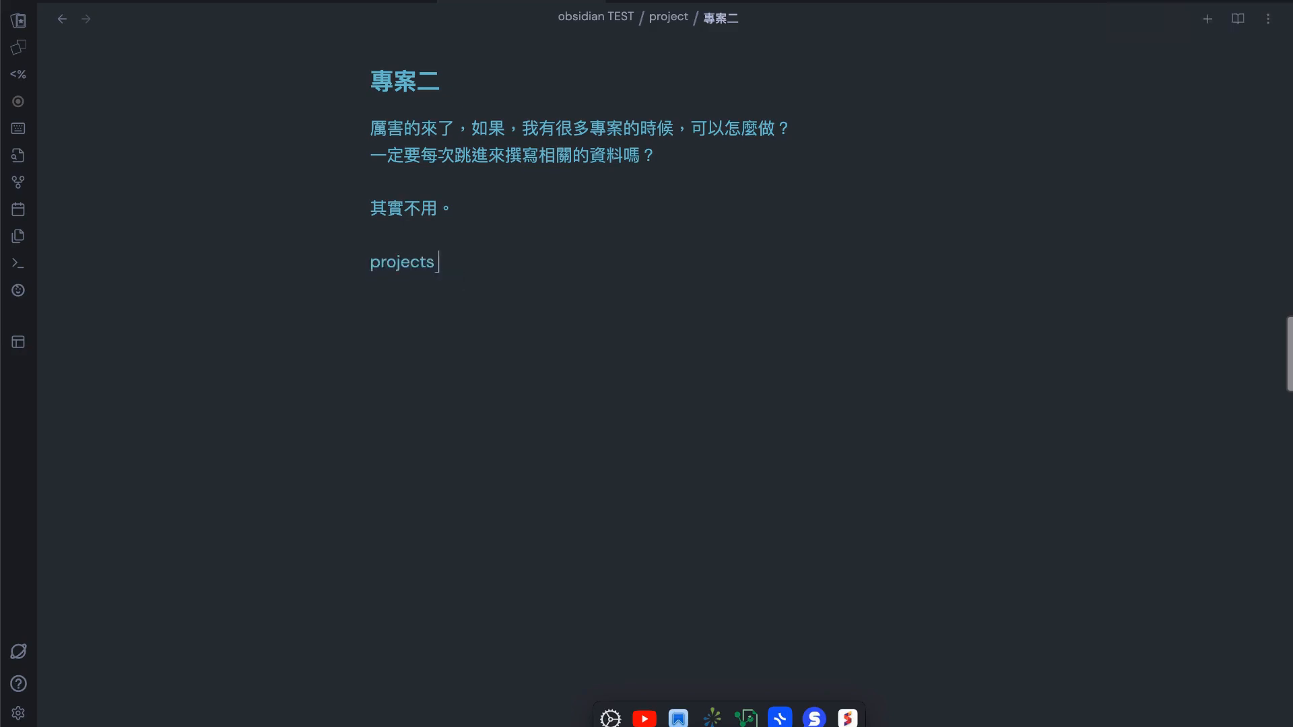
pyautogui.press('capslock')
pyautogui.write('ㄎㄜˇㄧˇㄊㄧˋㄋㄧˇ')
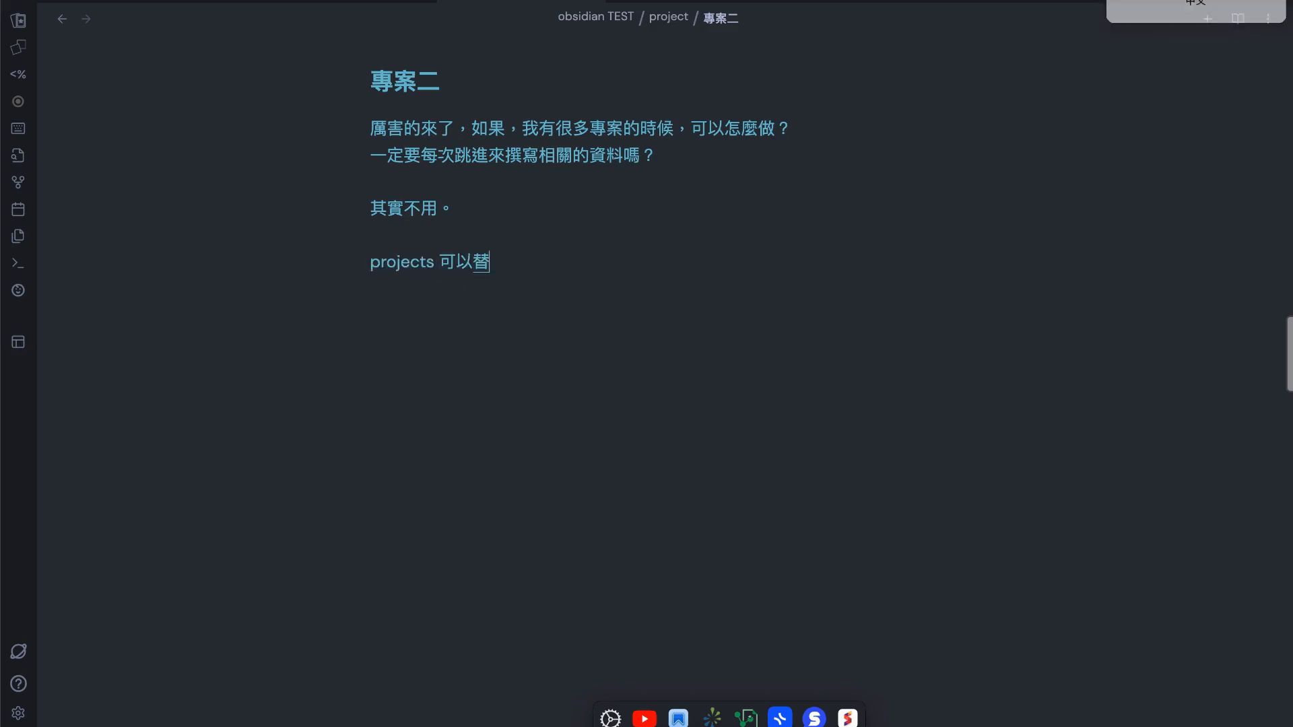
pyautogui.write('ㄐㄧˊㄕˊ')
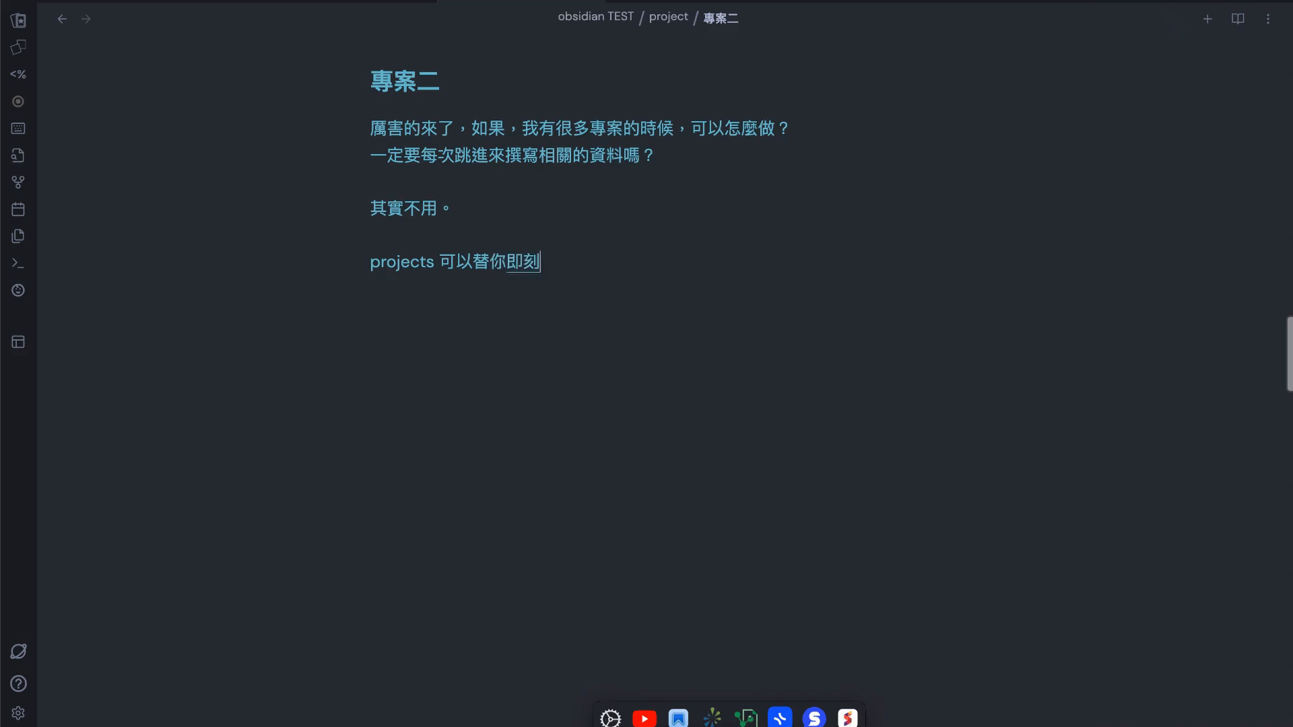
pyautogui.write('ㄍㄥˋㄒㄧ ㄣ')
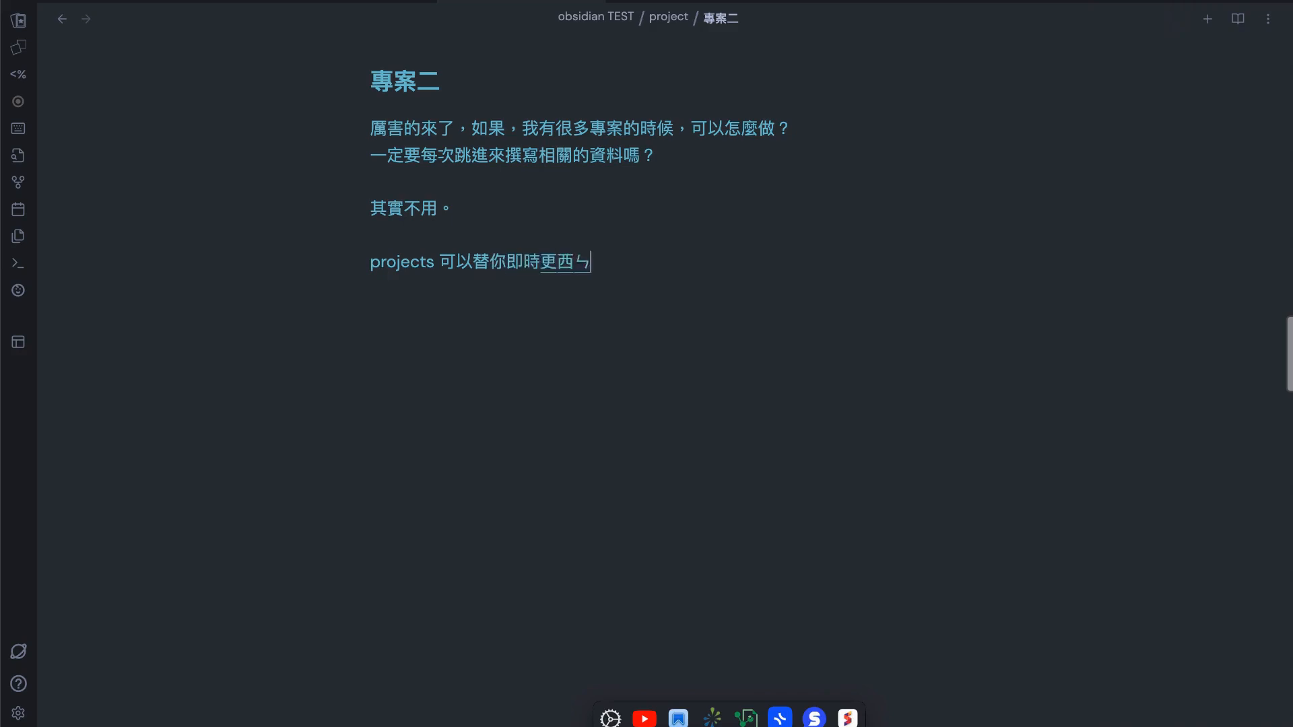
pyautogui.press('BackSpace')
pyautogui.press('BackSpace')
pyautogui.write('。')
pyautogui.press('Return')
pyautogui.press('Return')
pyautogui.write('來示範一次。')
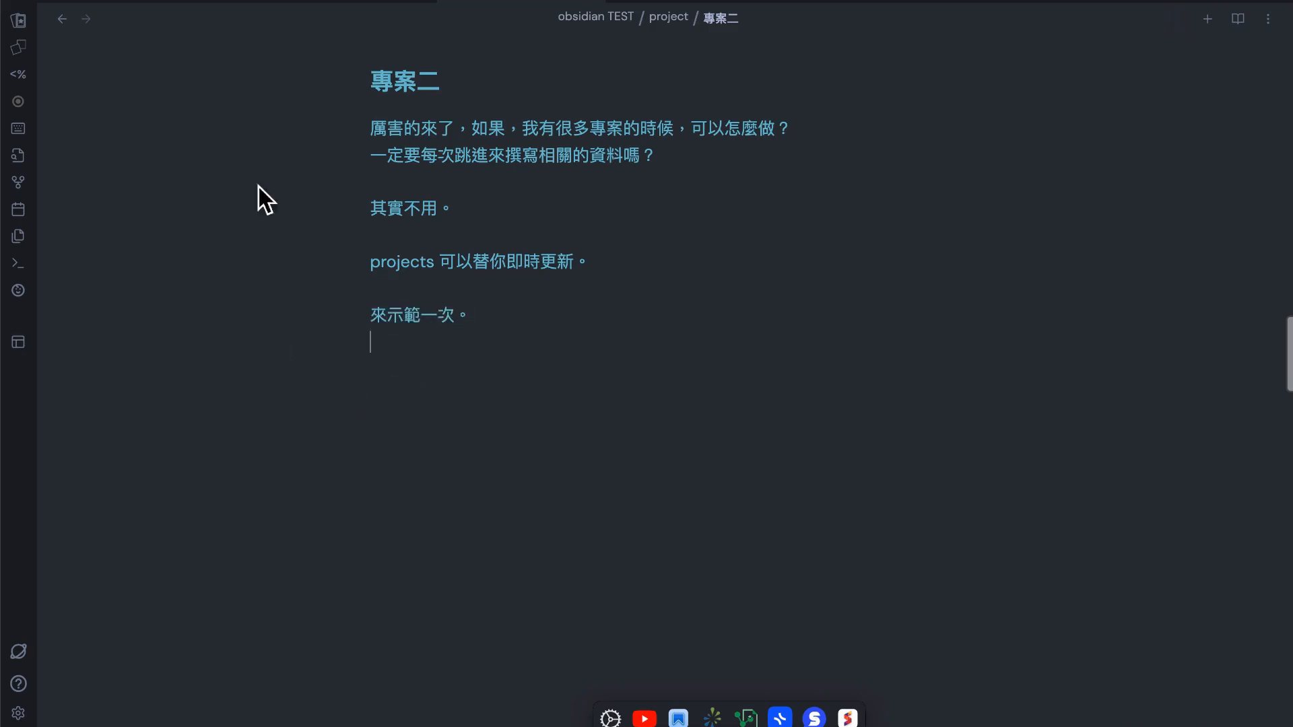
# Return to the project table and add the list item 屬性三 to the tags of 專案二
pyautogui.click(62, 19)
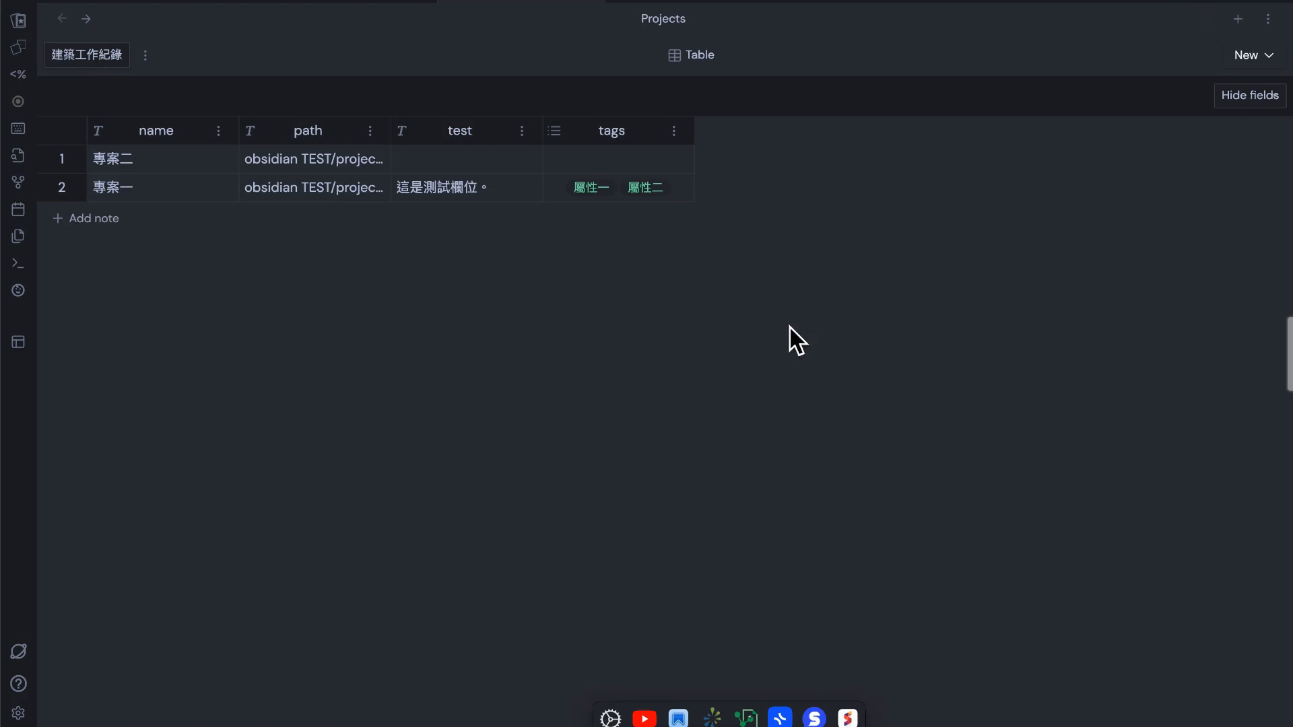
pyautogui.click(648, 160)
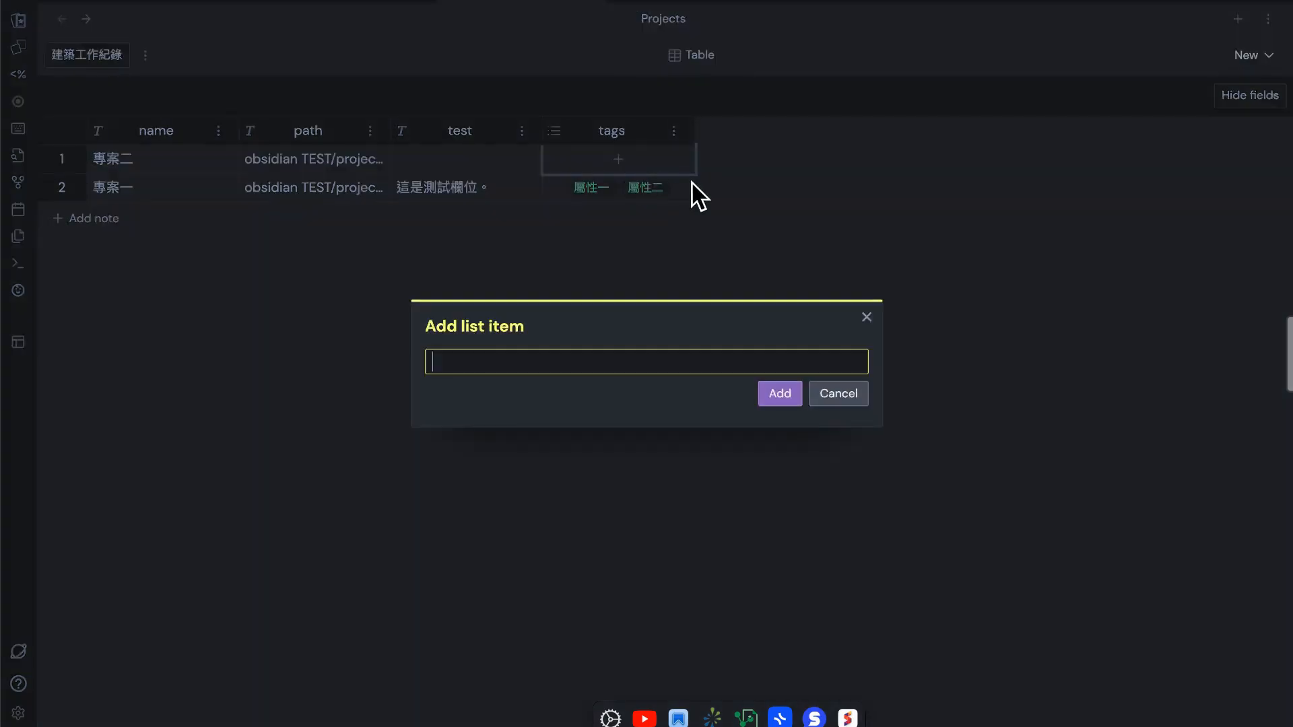
pyautogui.write('屬性三')
pyautogui.click(780, 394)
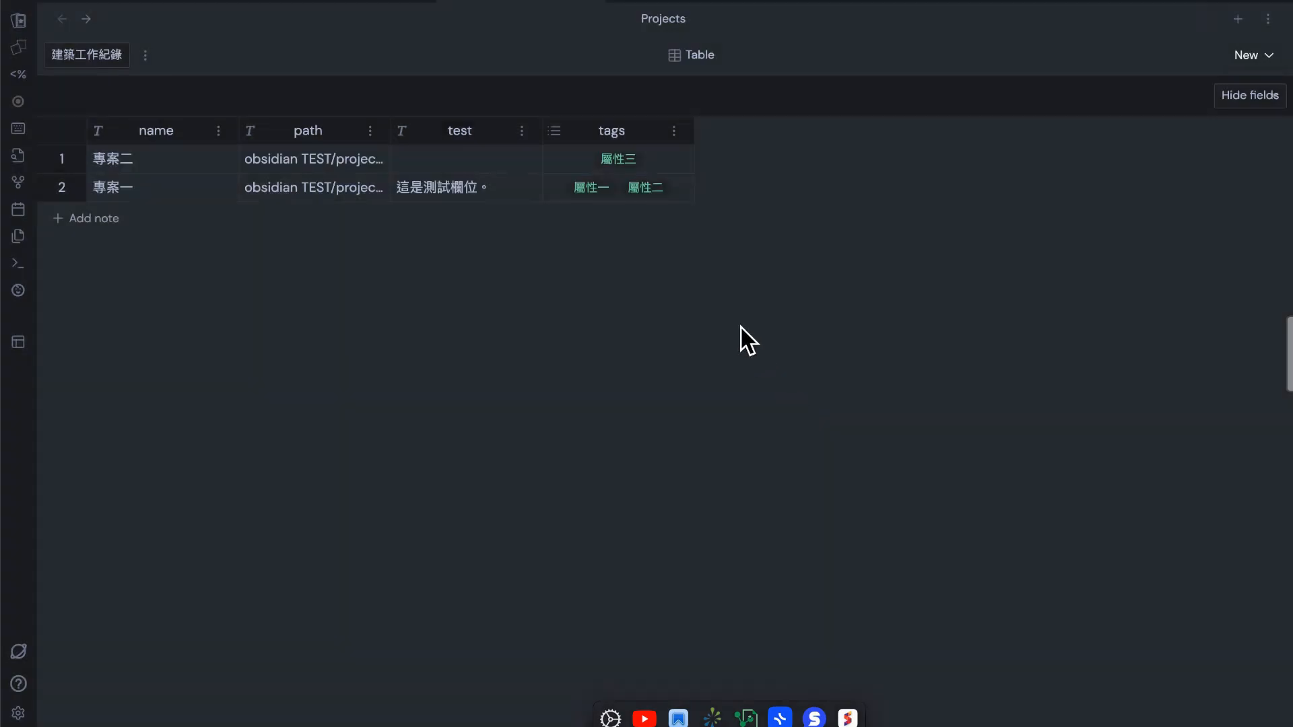
# Set the test field of 專案二 in the project table to 我在這邊寫字
pyautogui.click(503, 167)
pyautogui.click(492, 167)
pyautogui.write('我')
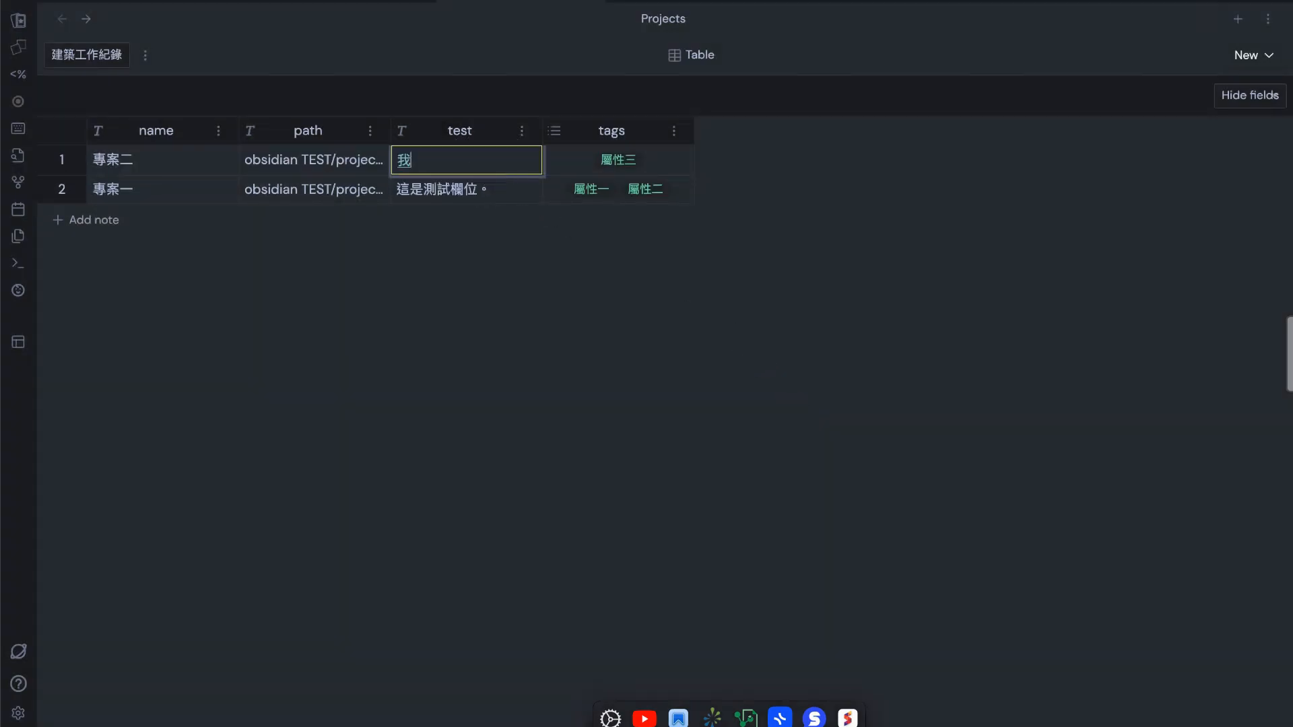
pyautogui.write('在這邊寫字')
pyautogui.press('Return')
pyautogui.press('Return')
pyautogui.click(552, 247)
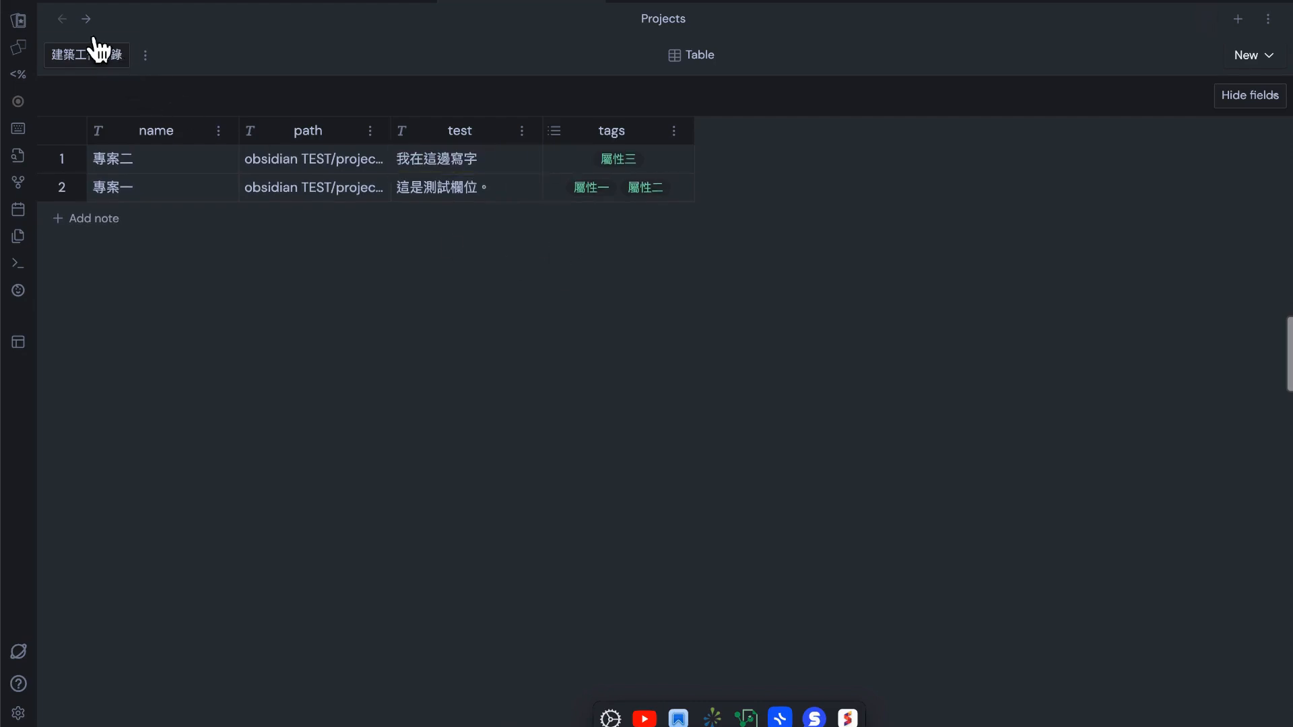
# Reopen 專案二 and write the line "是不是非常方便？" at the end of the note
pyautogui.click(64, 163)
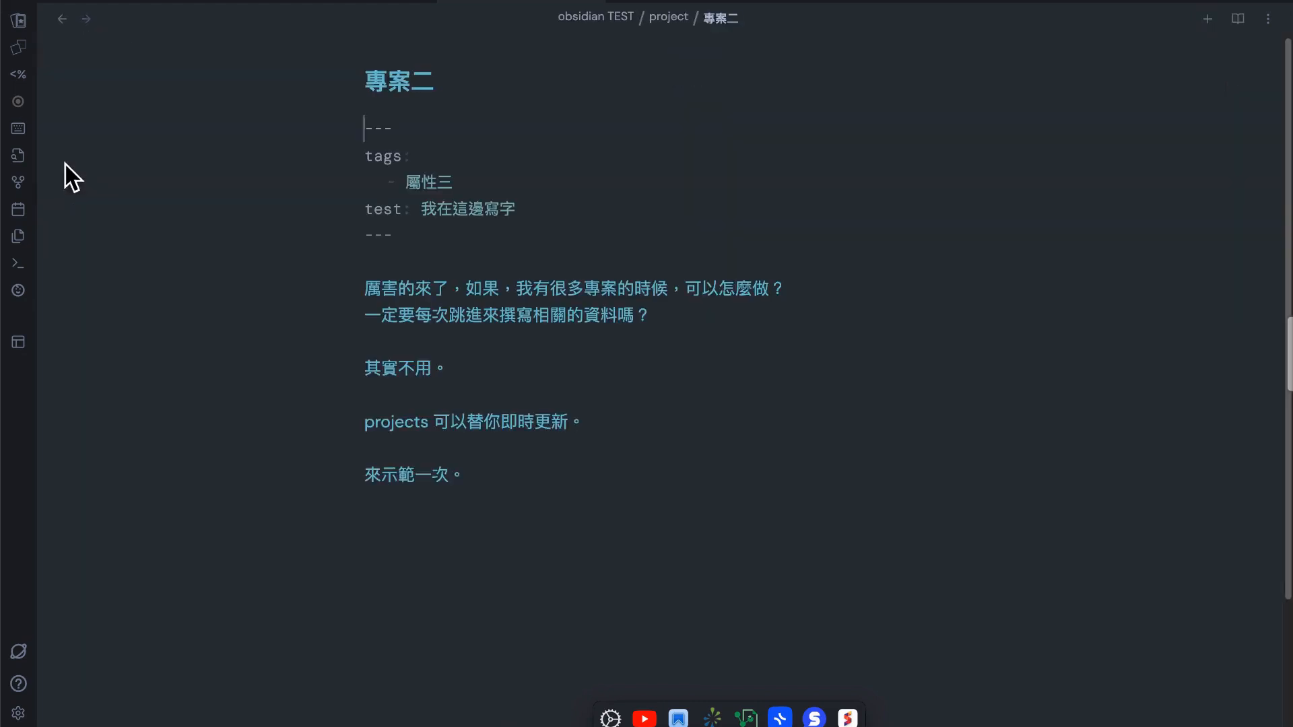
pyautogui.scroll(-1, 635, 524)
pyautogui.click(636, 525)
pyautogui.press('super+e')
pyautogui.press('super+e')
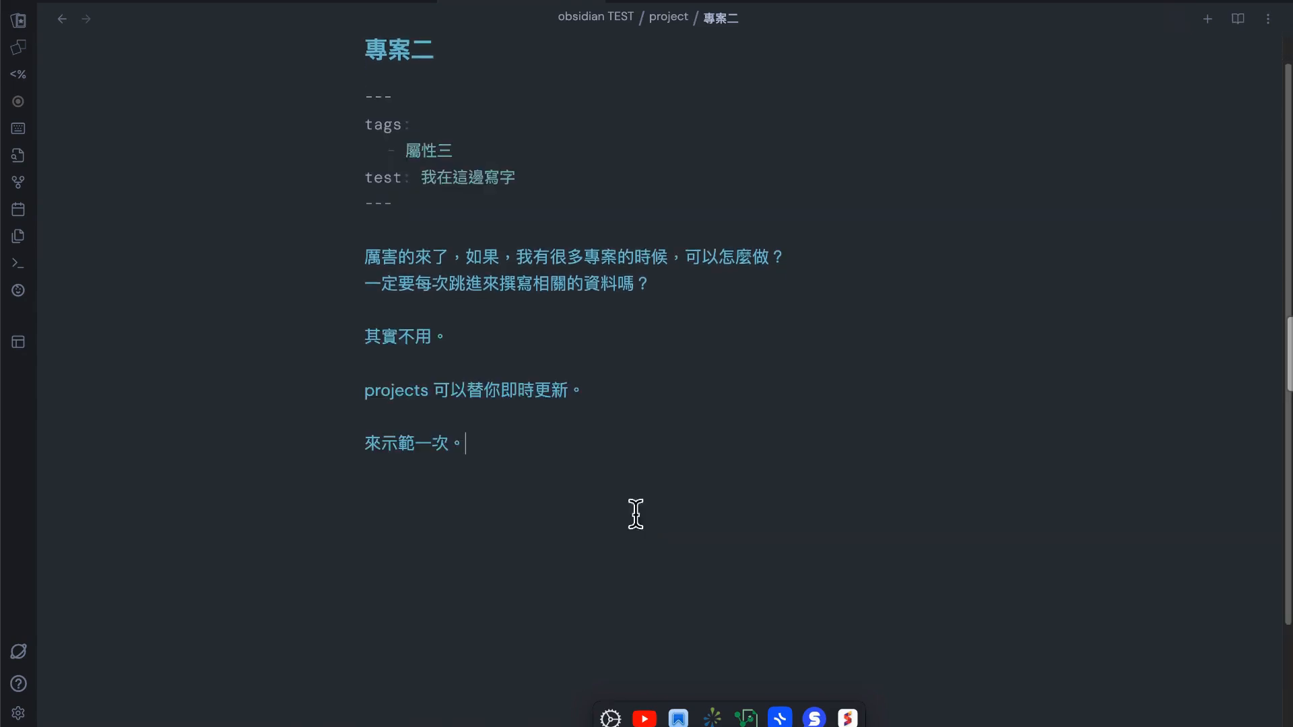
pyautogui.press('Return')
pyautogui.press('Return')
pyautogui.write('是不是非ㄔ')
pyautogui.write('方便。')
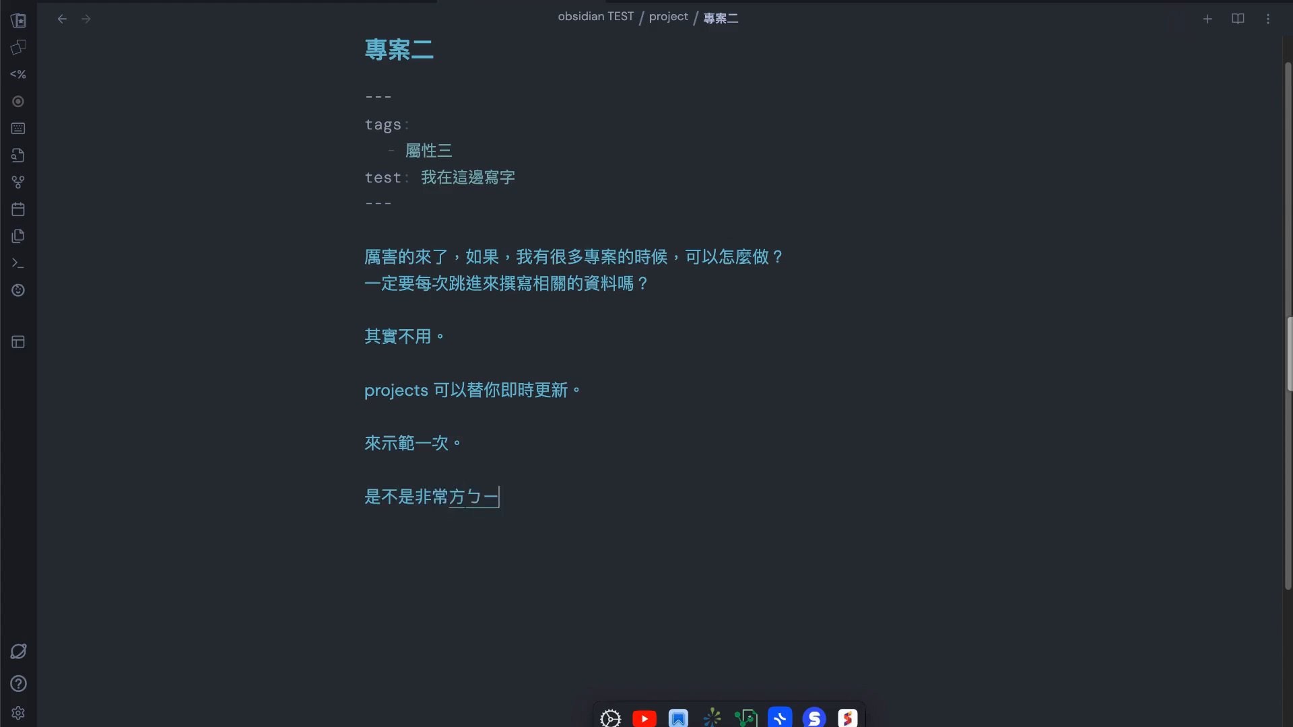
# Start a new paragraph at the end of 專案二 with "以後要加屬性，直接"
pyautogui.press('Return')
pyautogui.press('Return')
pyautogui.write('以後要家')
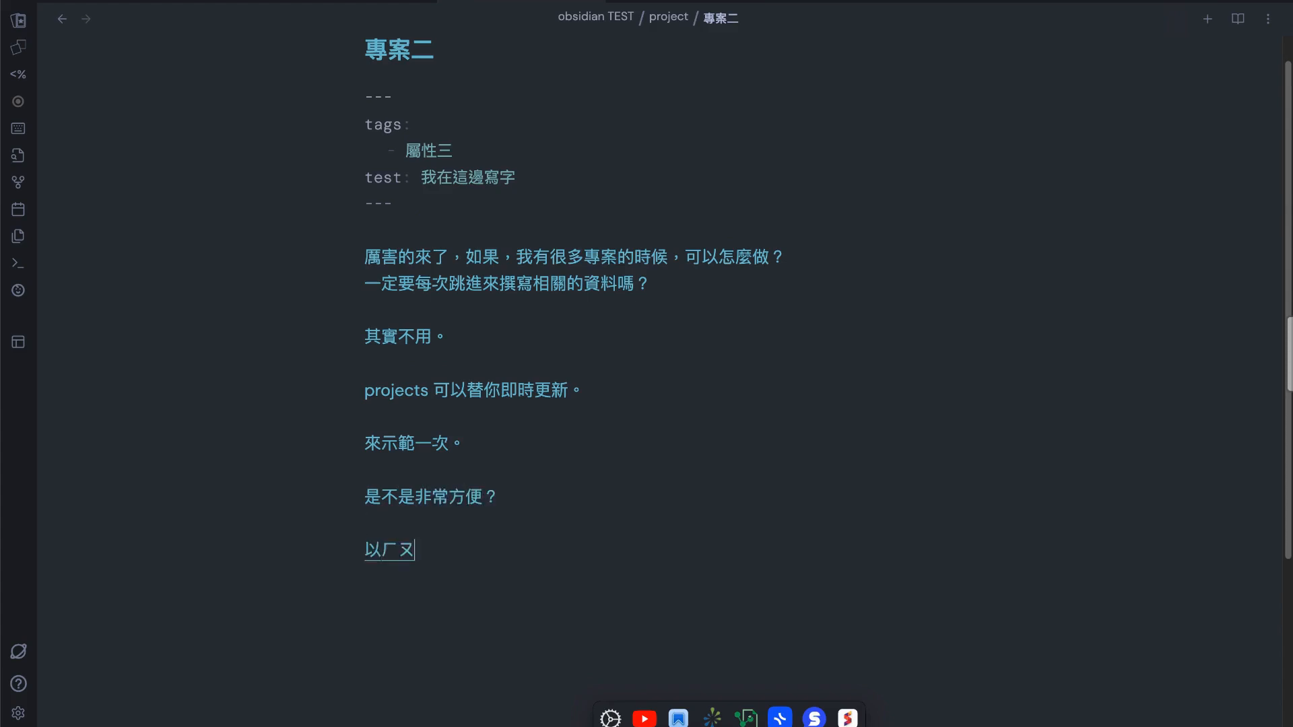
pyautogui.press('BackSpace')
pyautogui.write('加入ㄕㄨ')
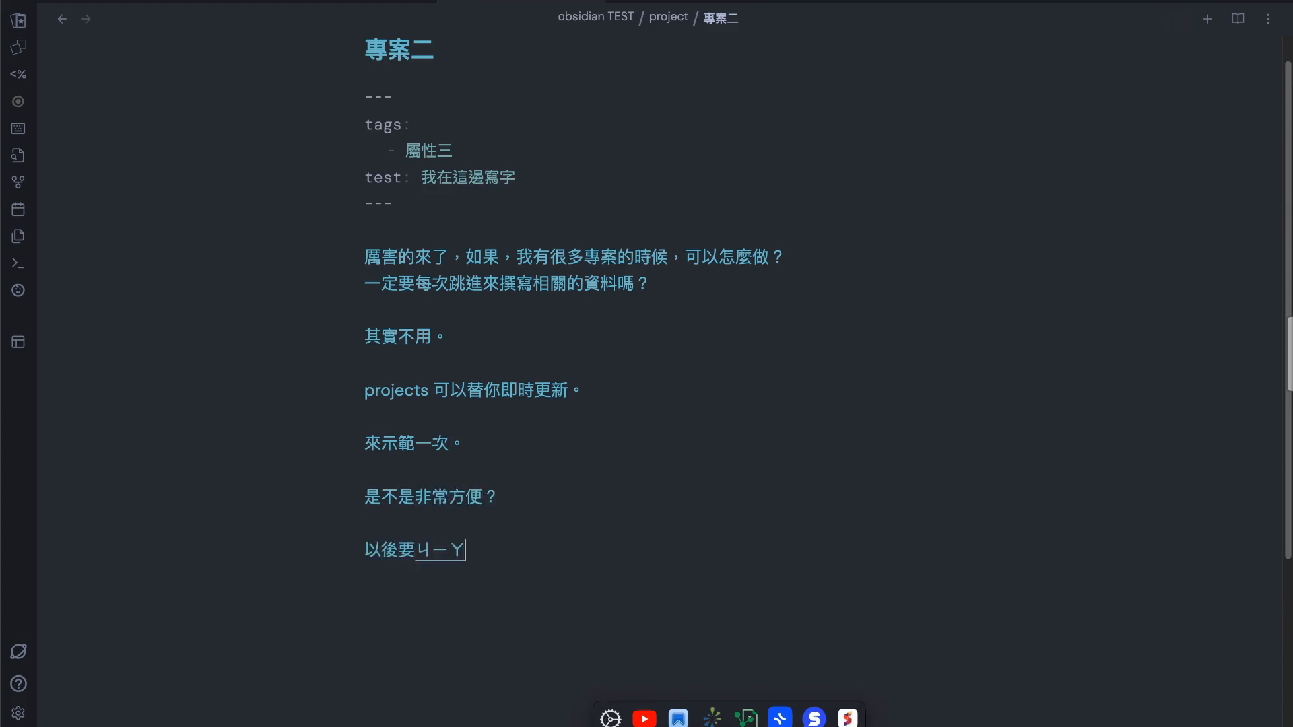
pyautogui.press('BackSpace')
pyautogui.press('BackSpace')
pyautogui.press('BackSpace')
pyautogui.write('屬映數性')
pyautogui.press('BackSpace')
pyautogui.press('BackSpace')
pyautogui.write('屬性，直接')
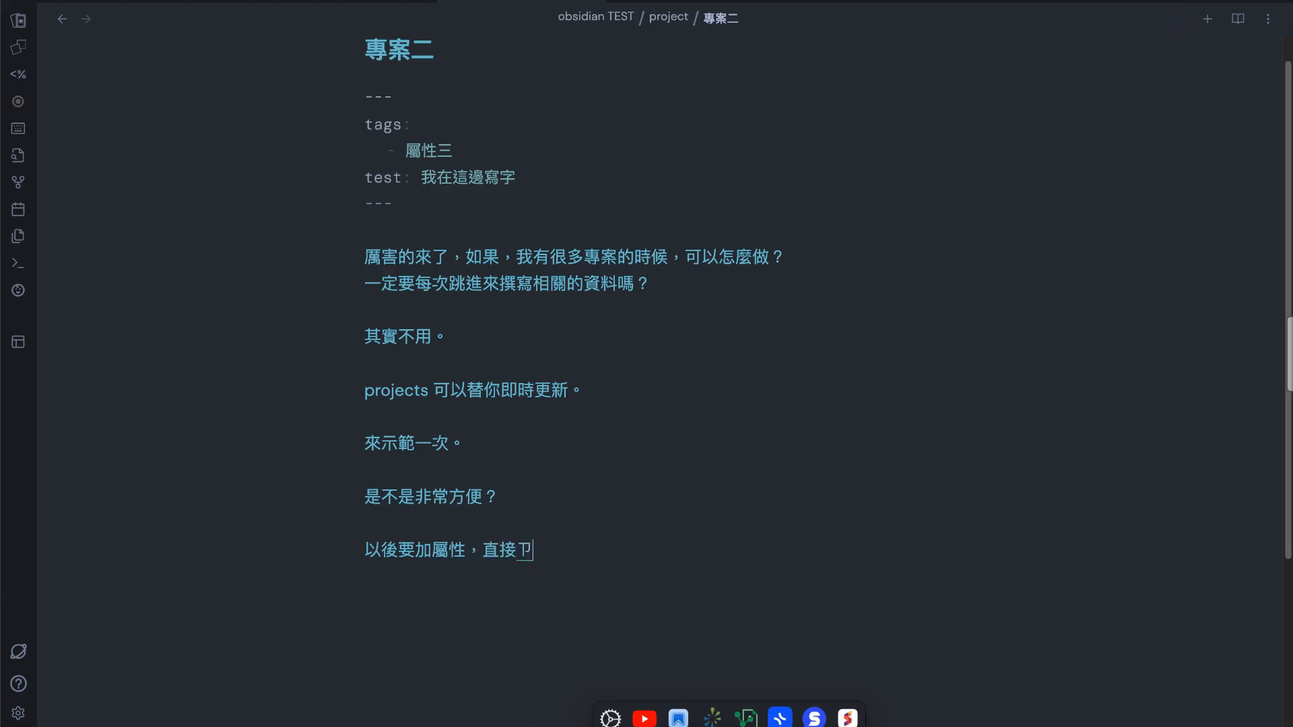
pyautogui.write('再')
# Complete the last sentence with "在 YAML 區加入即可。" and add the line "來示範一次。" below it
pyautogui.press('shift')
pyautogui.press('BackSpace')
pyautogui.write('y94')
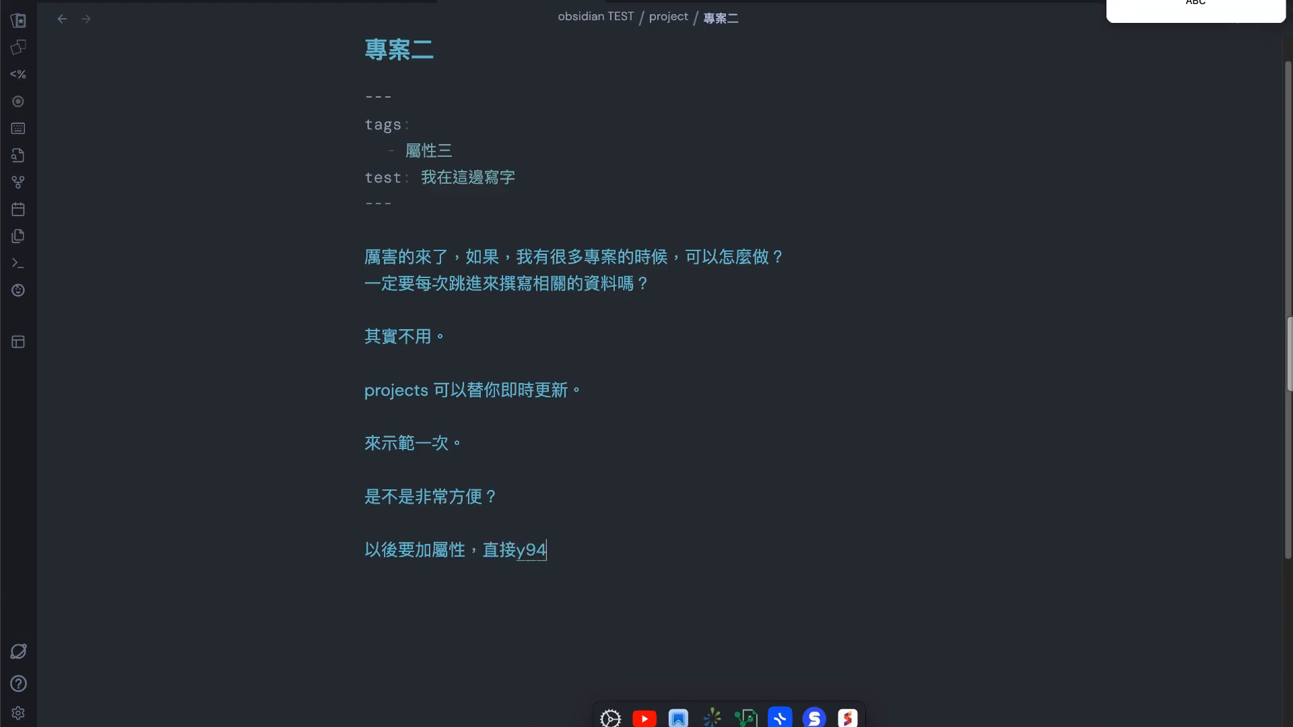
pyautogui.press('BackSpace')
pyautogui.press('BackSpace')
pyautogui.press('BackSpace')
pyautogui.press('shift')
pyautogui.write('在')
pyautogui.press('shift')
pyautogui.write('YAML fm')
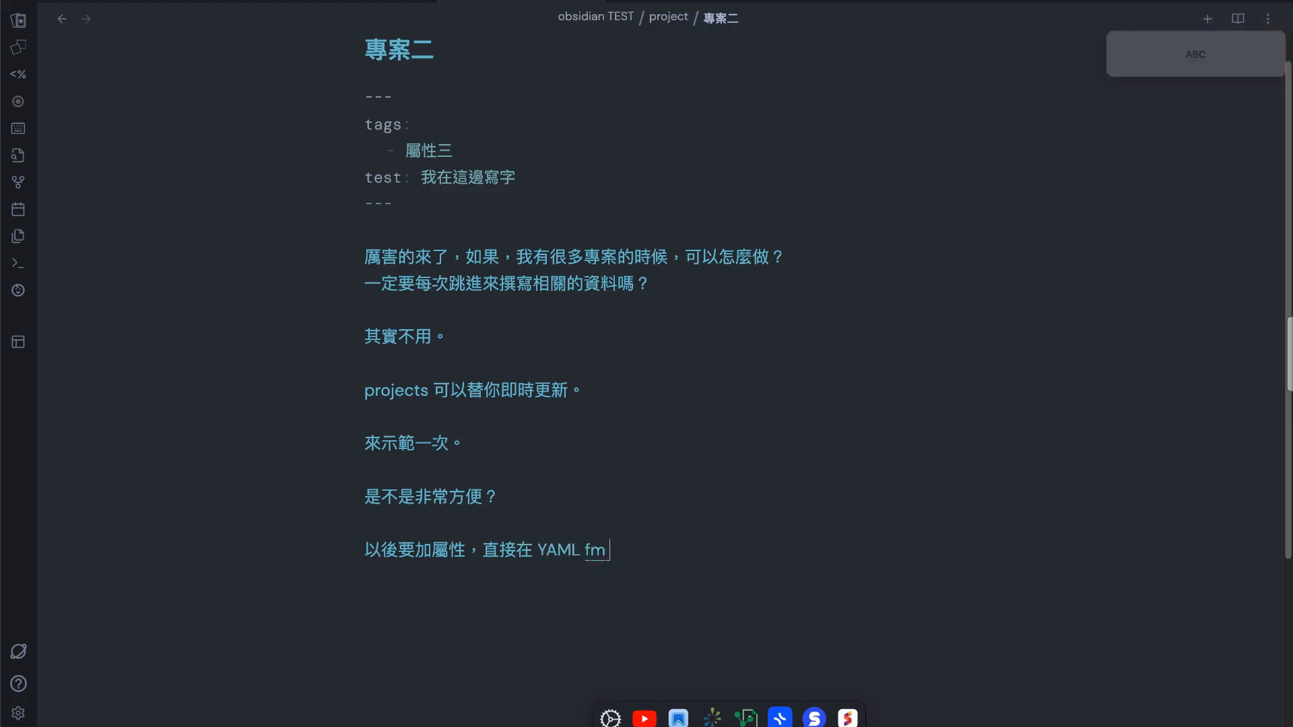
pyautogui.press('BackSpace')
pyautogui.press('BackSpace')
pyautogui.press('shift')
pyautogui.write('ㄑㄩ')
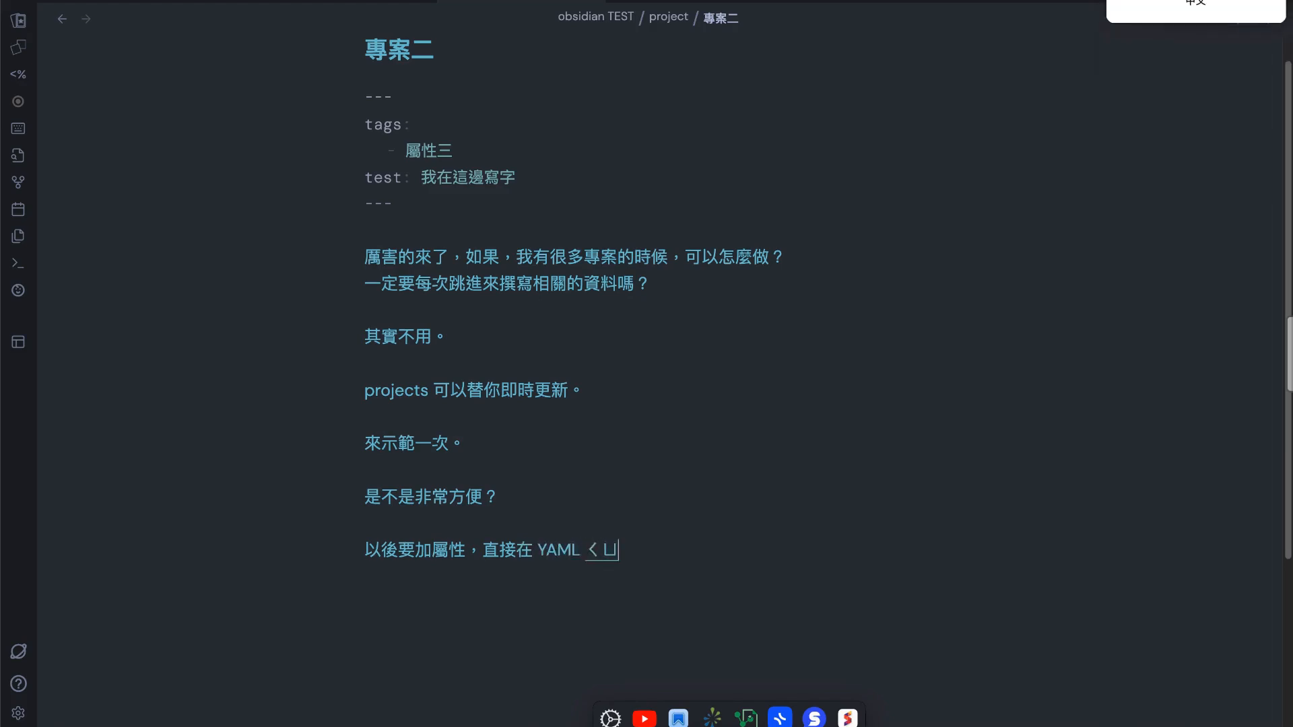
pyautogui.write('加入即可')
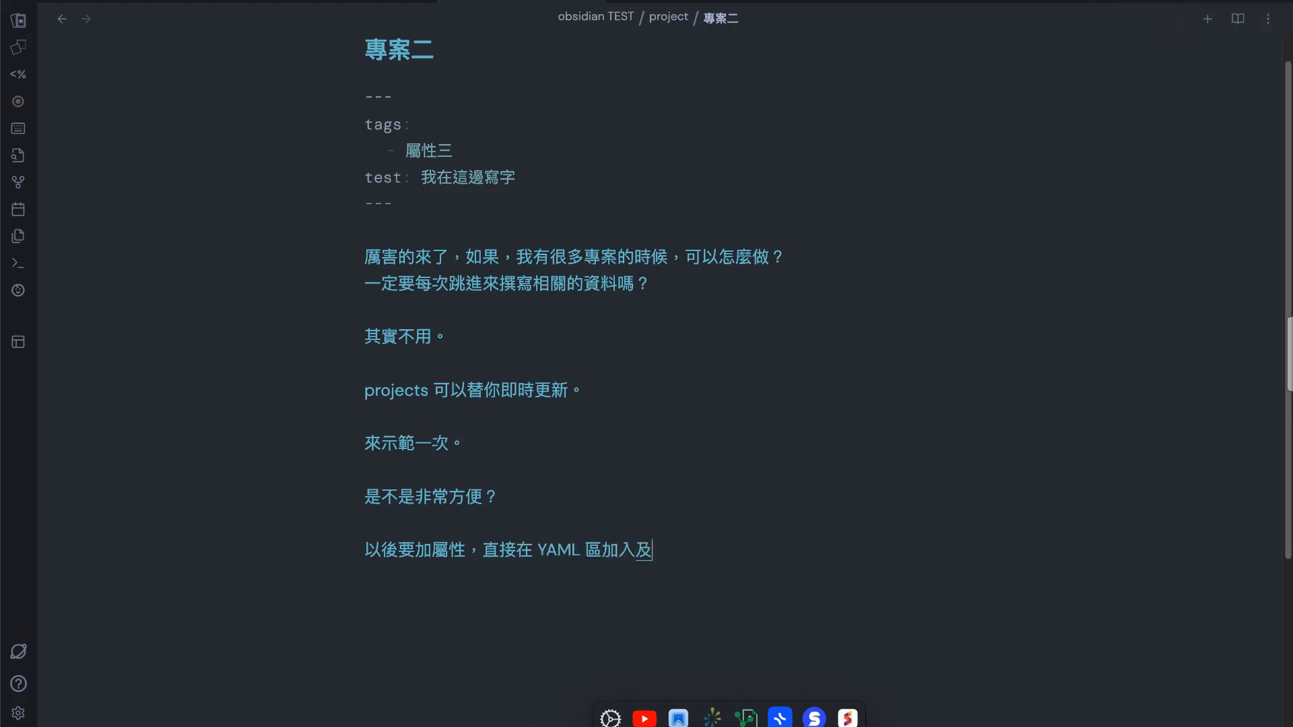
pyautogui.press('Return')
pyautogui.write('來示範一次。')
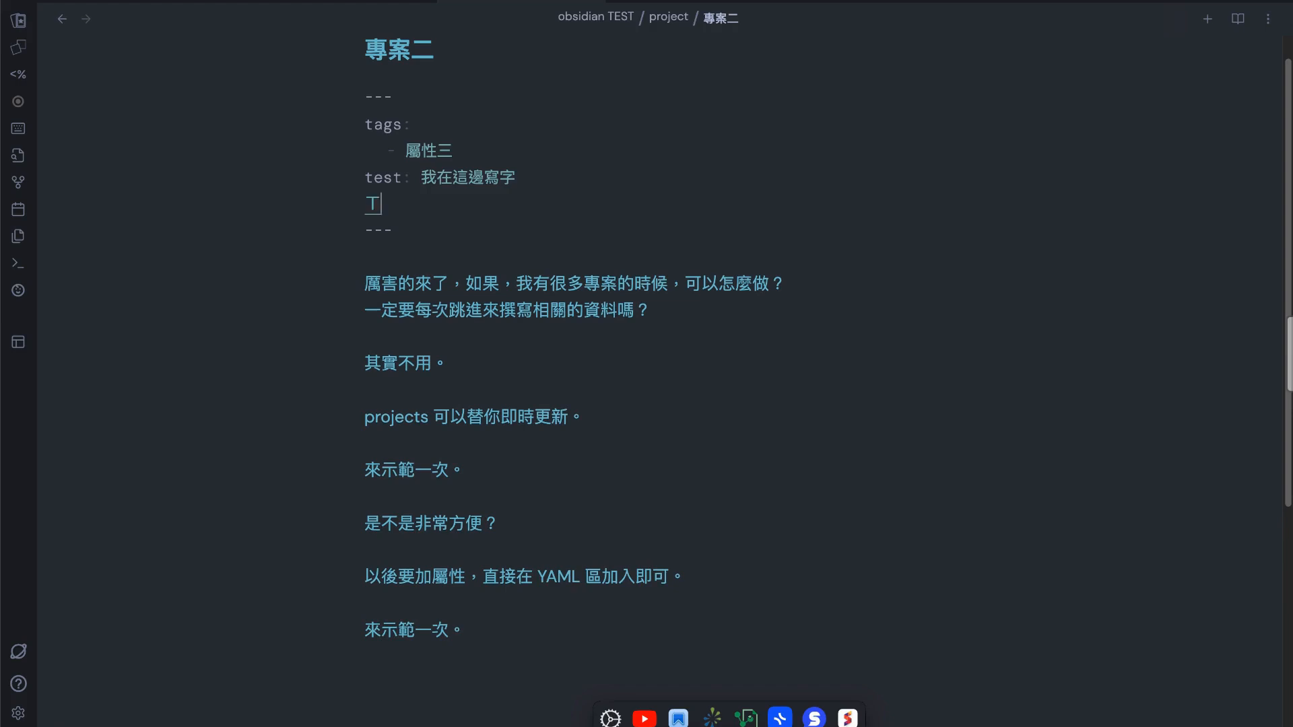
# Add the line "新屬性： 測試" under test in the front matter of 專案二 and return to the project table
pyautogui.write('新屬性： ')
pyautogui.write('ㄕ')
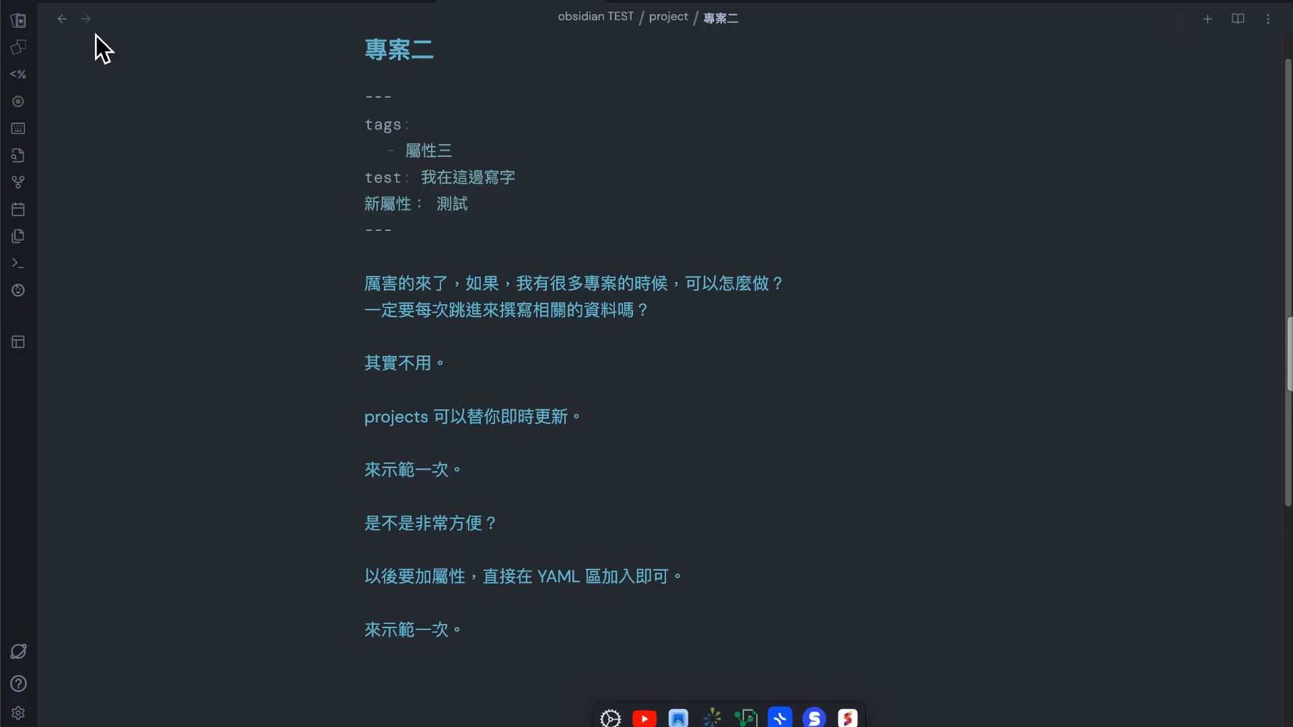
pyautogui.click(62, 19)
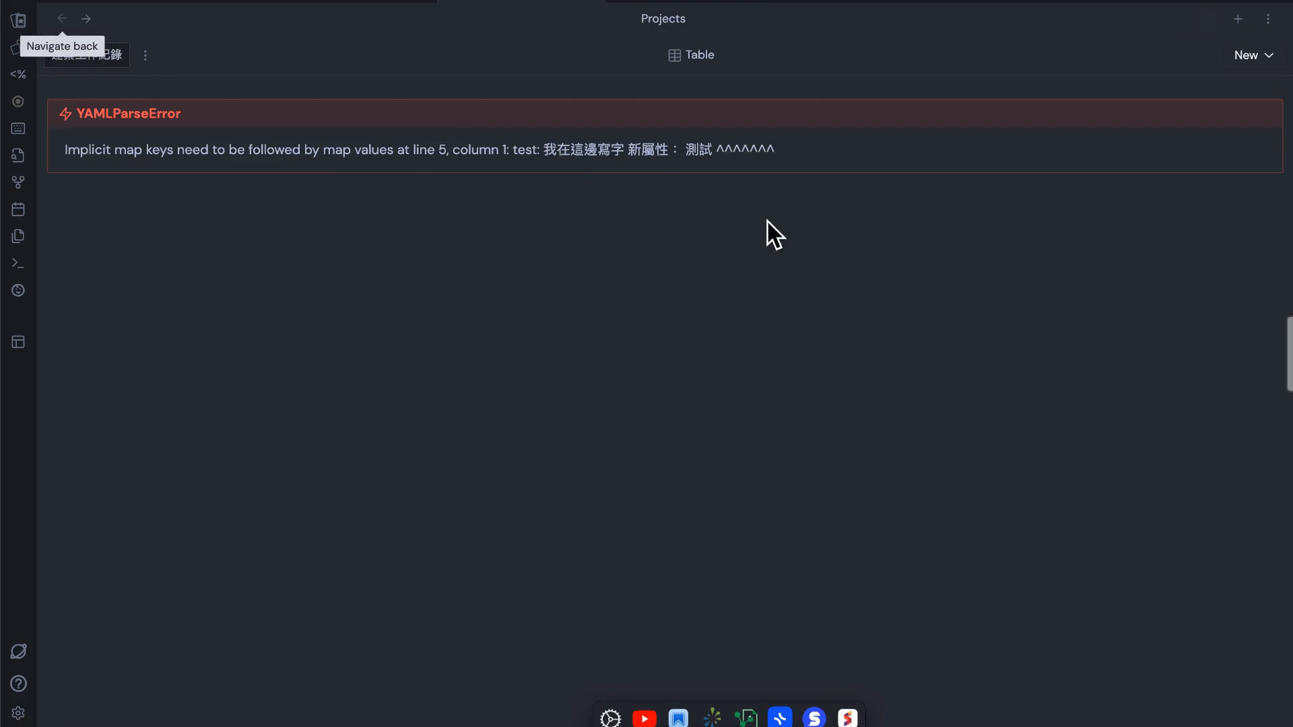
# Rename the 新屬性 field in 專案二's front matter to feature and return to the project table
pyautogui.click(93, 25)
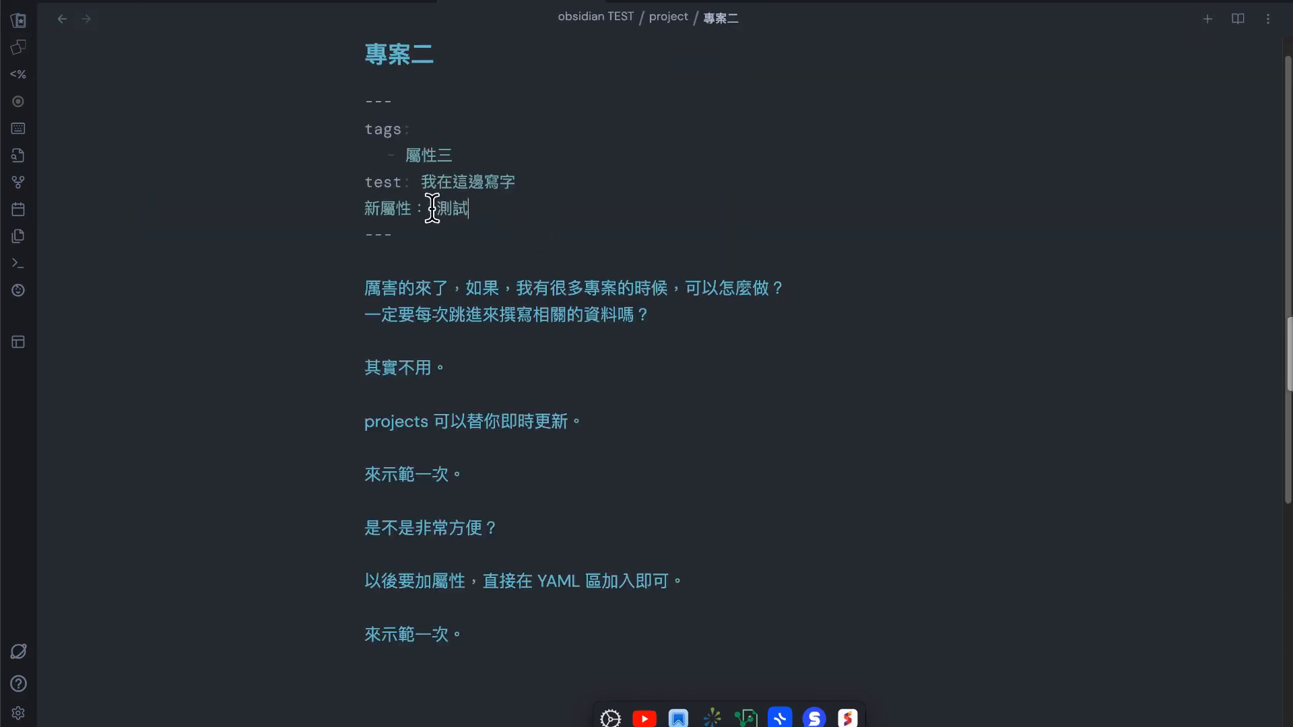
pyautogui.click(412, 215)
pyautogui.press('BackSpace')
pyautogui.press('BackSpace')
pyautogui.press('BackSpace')
pyautogui.press('capslock')
pyautogui.write('n')
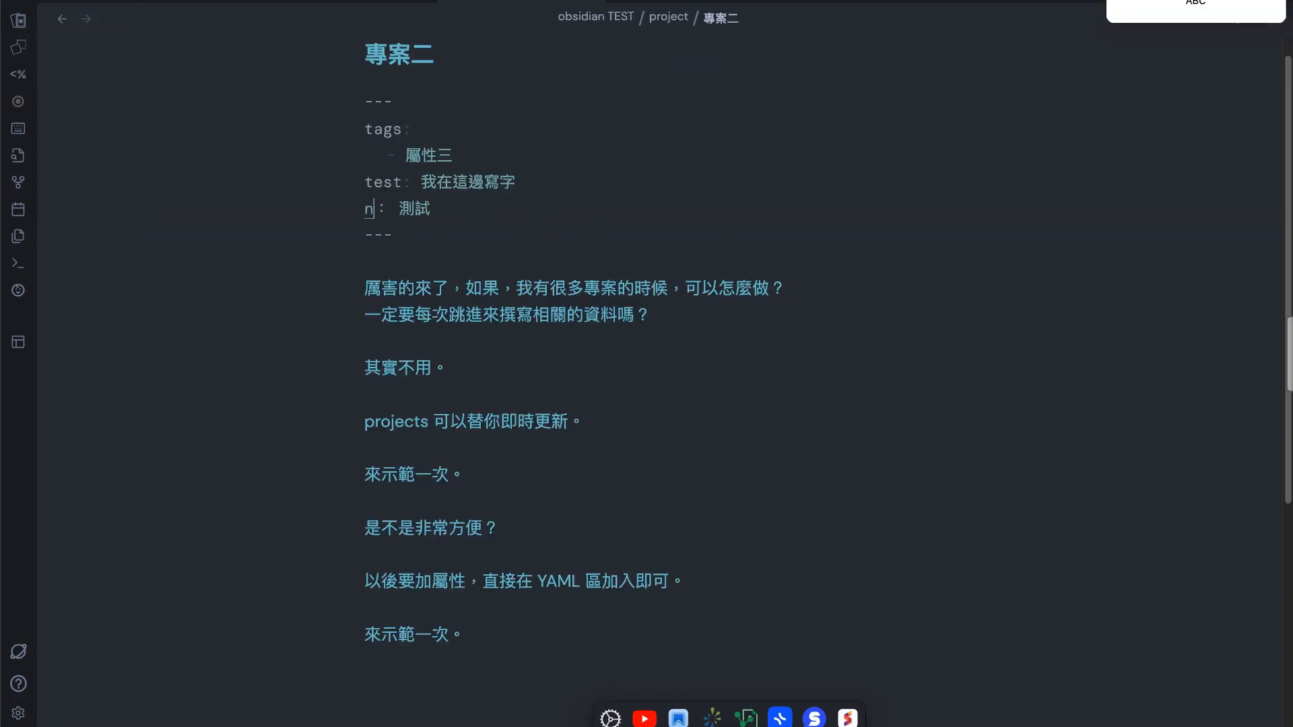
pyautogui.write('ew')
pyautogui.press('BackSpace')
pyautogui.press('BackSpace')
pyautogui.press('BackSpace')
pyautogui.write('fea')
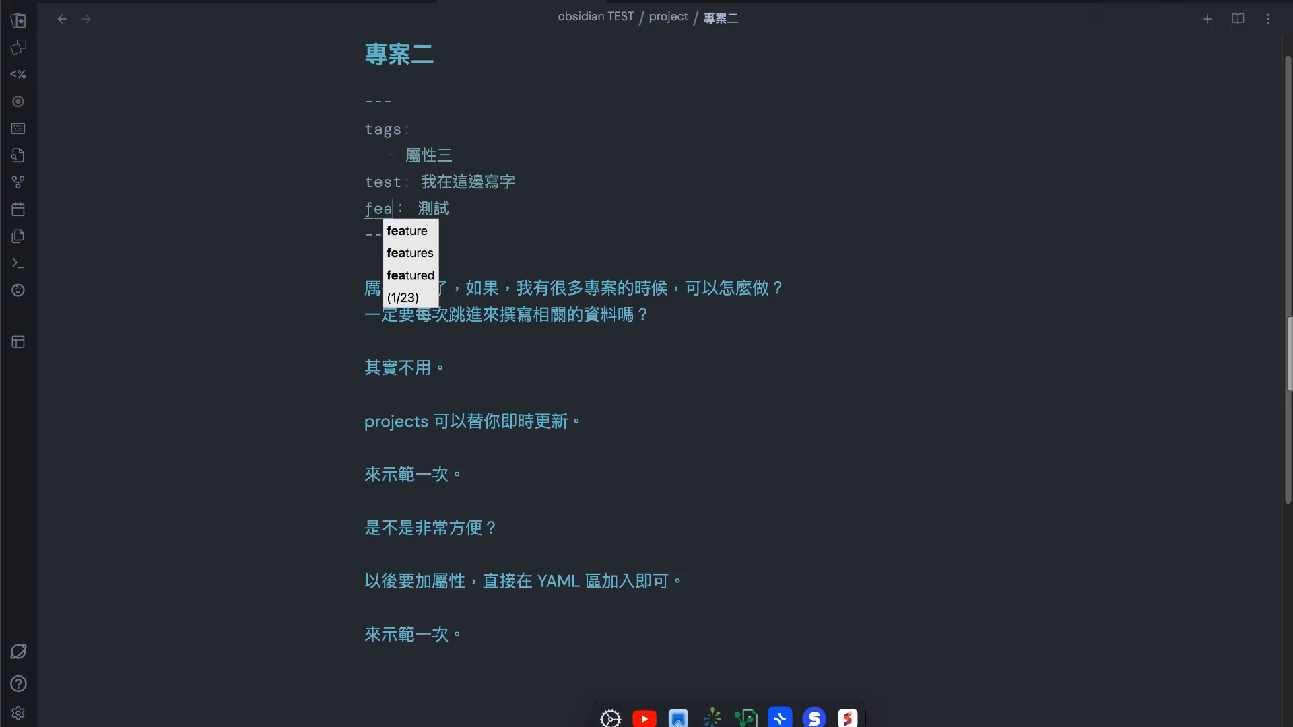
pyautogui.write('ture')
pyautogui.press('Return')
pyautogui.click(659, 238)
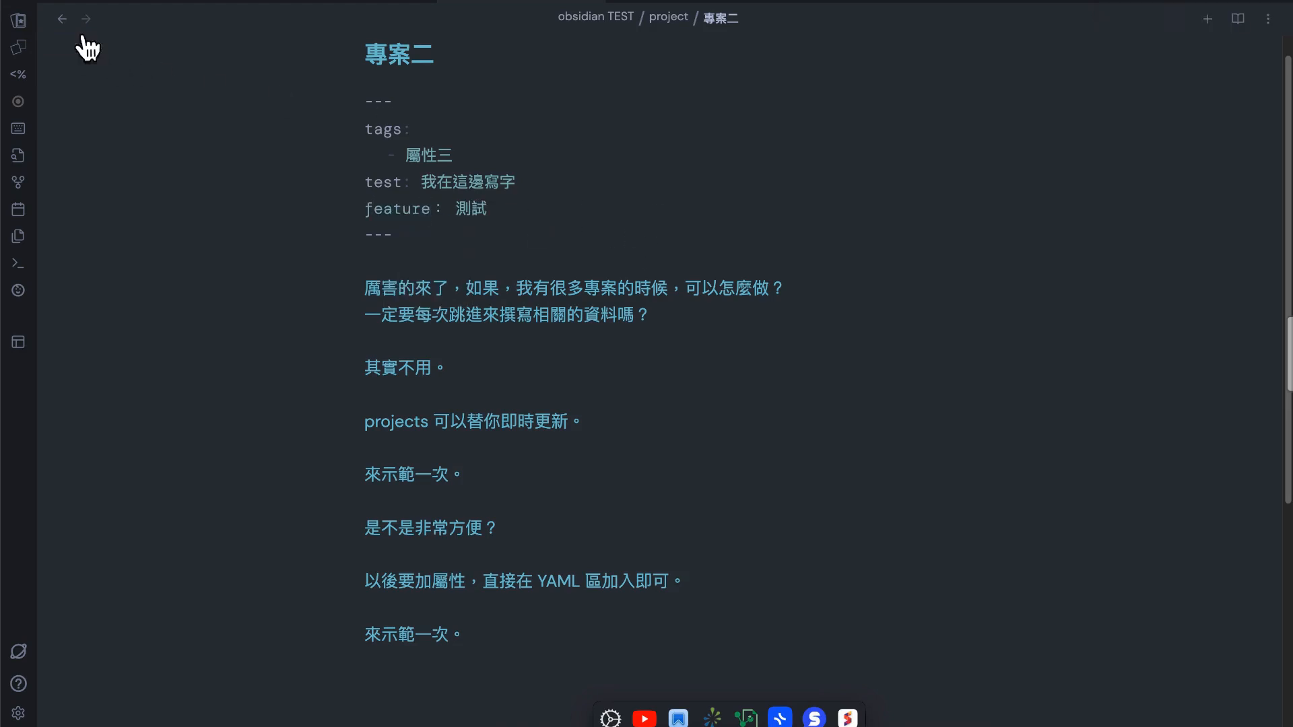
pyautogui.click(62, 19)
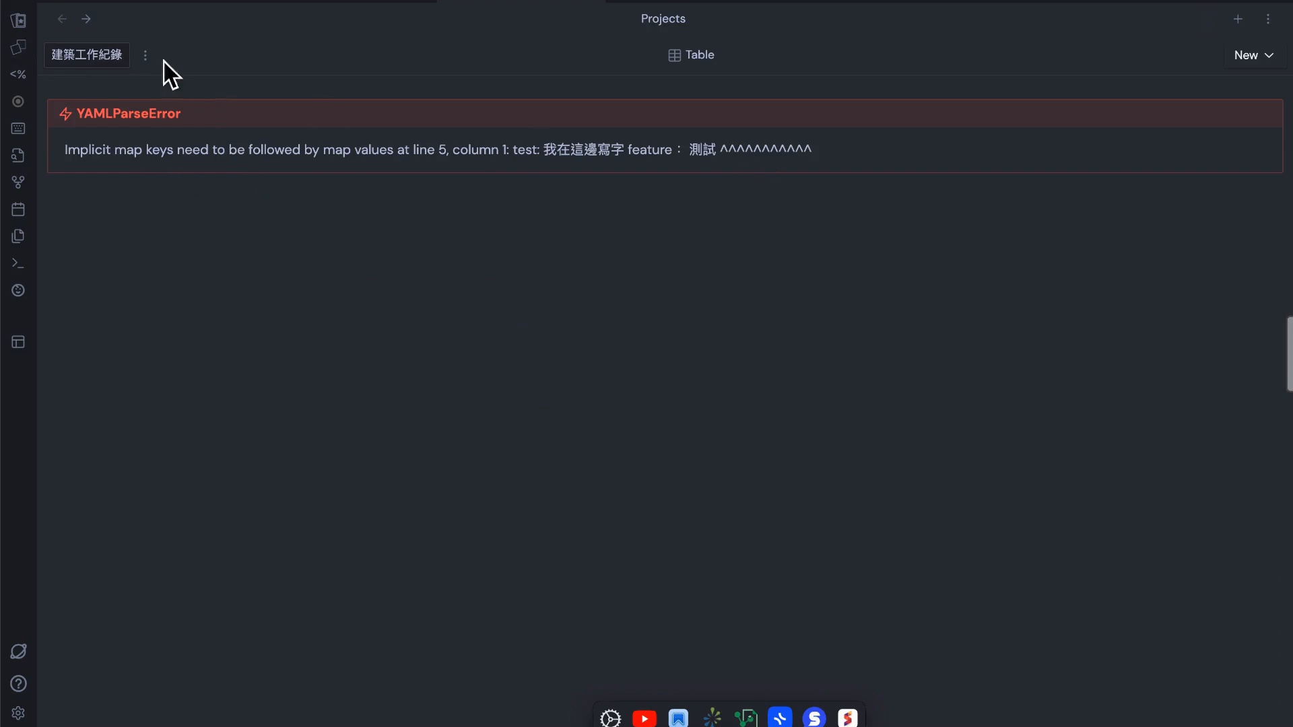
# Reopen 專案二 and replace the full-width colon after feature in the front matter with a half-width ":"
pyautogui.click(86, 19)
pyautogui.click(433, 211)
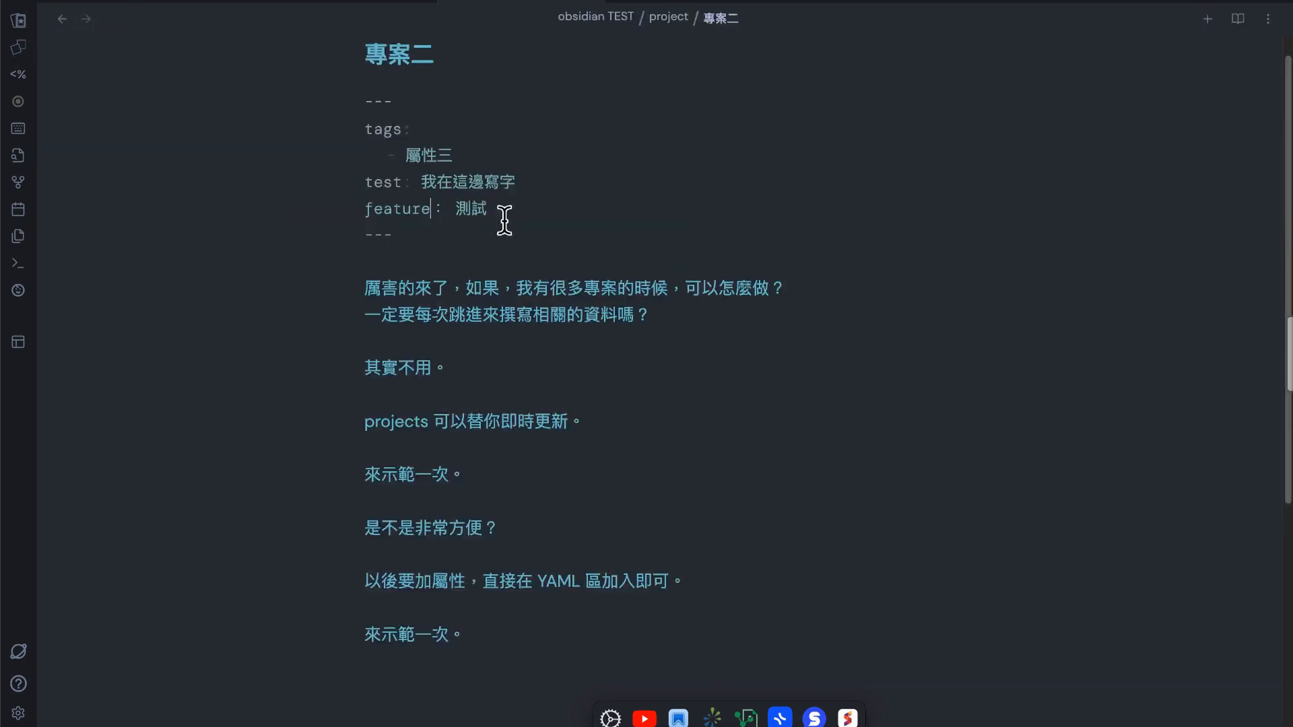
pyautogui.press('Right')
pyautogui.press('Right')
pyautogui.press('BackSpace')
# Start a new paragraph at the end of 專案二 with "看來不能使用大寫的冒號"
pyautogui.press('BackSpace')
pyautogui.write(':')
pyautogui.click(563, 640)
pyautogui.press('Return')
pyautogui.press('Return')
pyautogui.press('BackSpace')
pyautogui.press('shift')
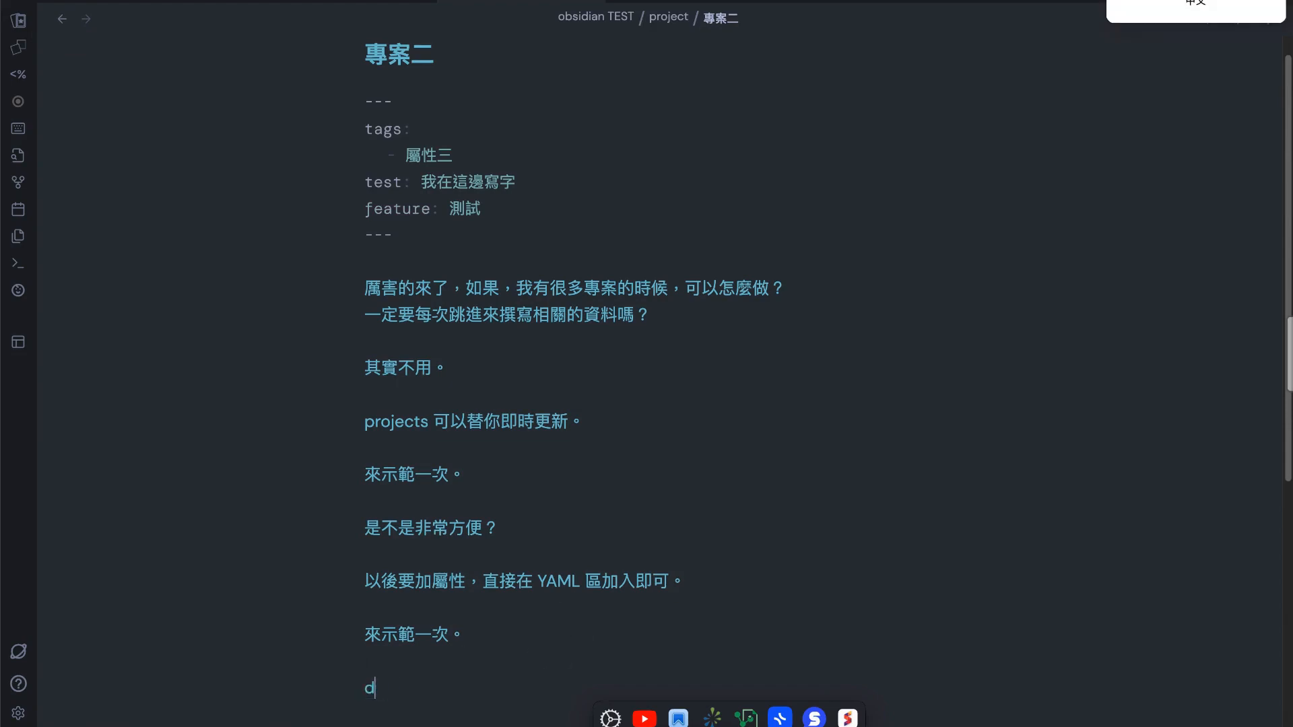
pyautogui.write('來不ㄌ')
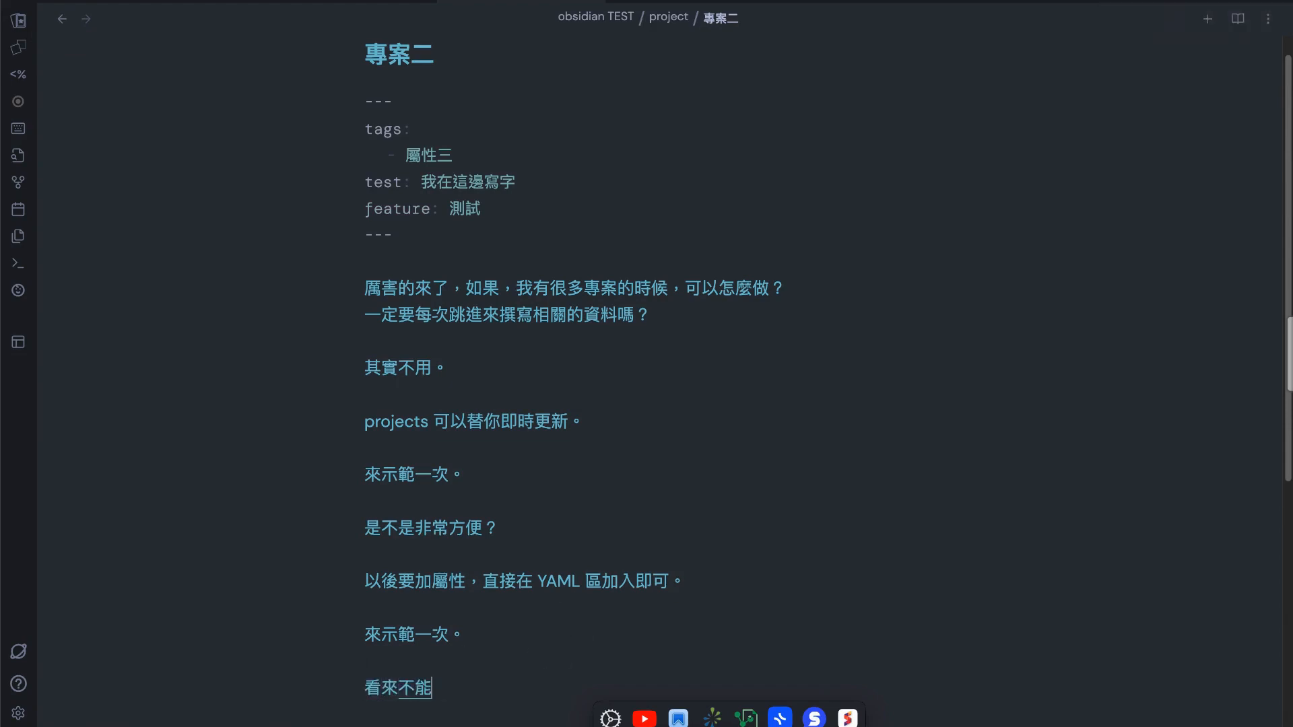
pyautogui.write('使用大T')
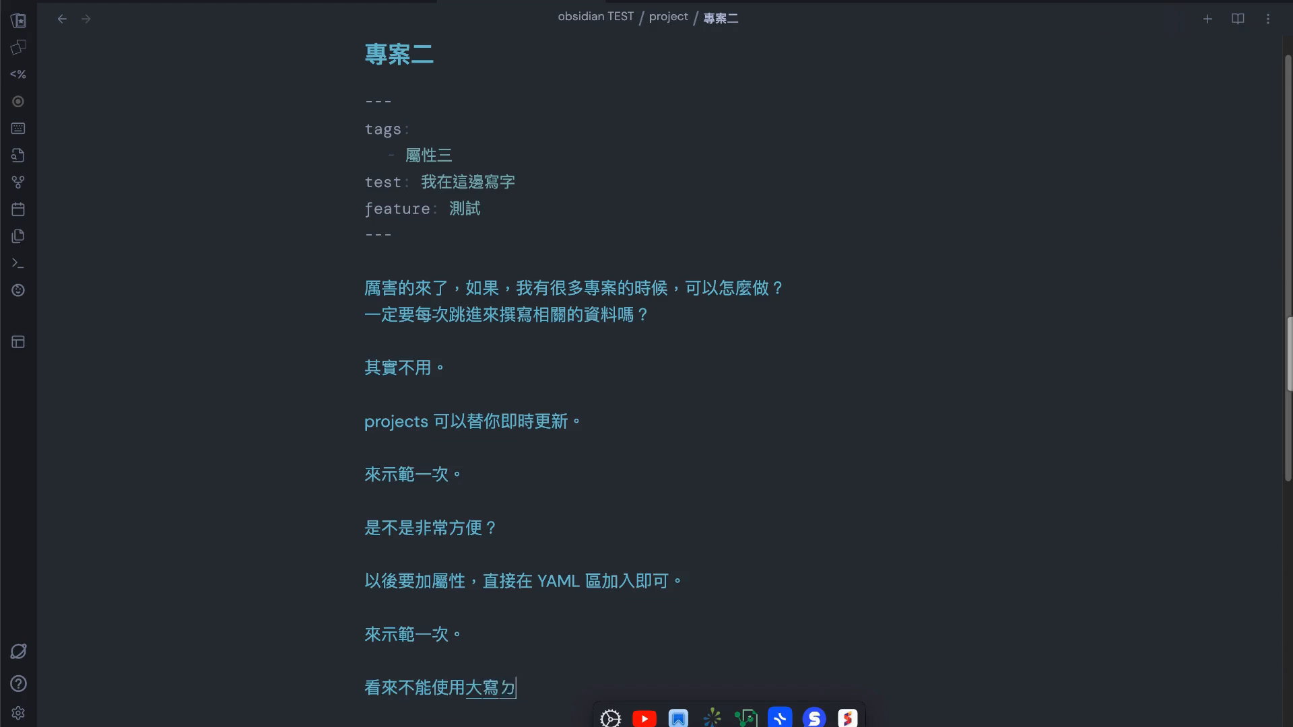
pyautogui.write('的ㄇㄉㄠ號')
pyautogui.press('Return')
# Complete the last sentence with "：只能小寫的:" and return to the project table to check the feature column
pyautogui.write('：指能ㄒㄧ')
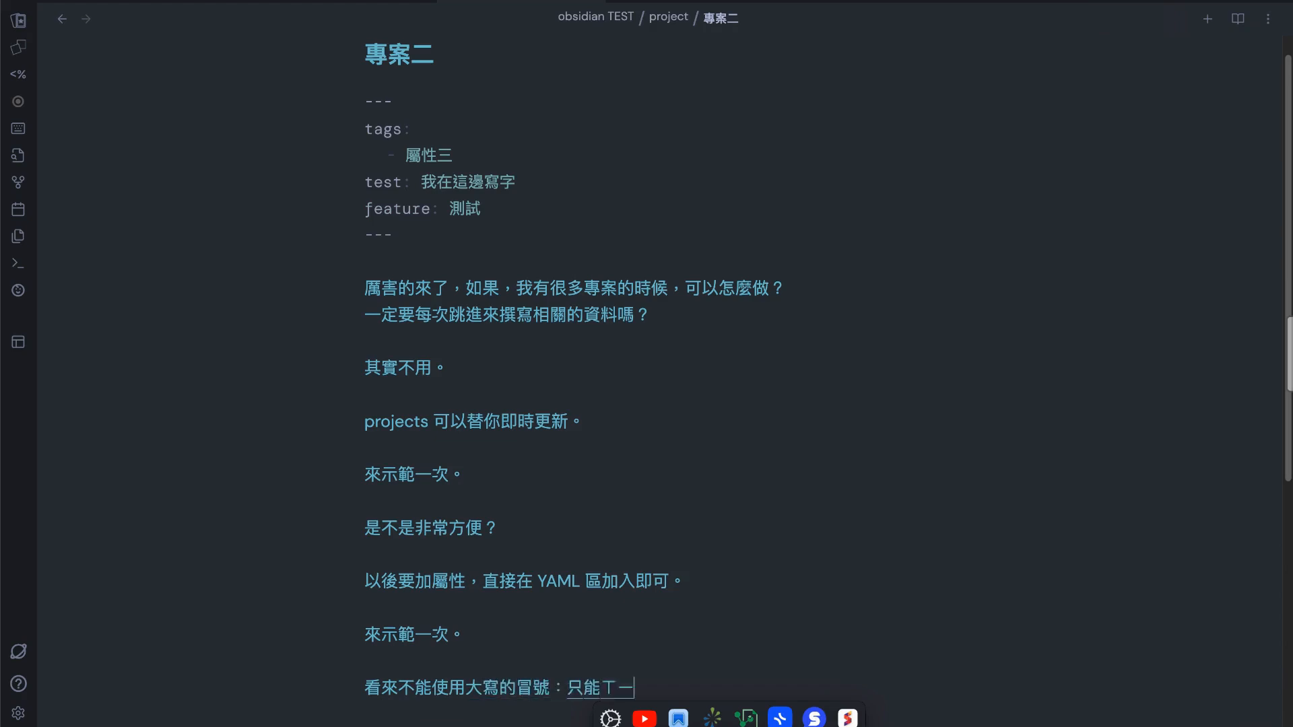
pyautogui.press('capslock')
pyautogui.write('L')
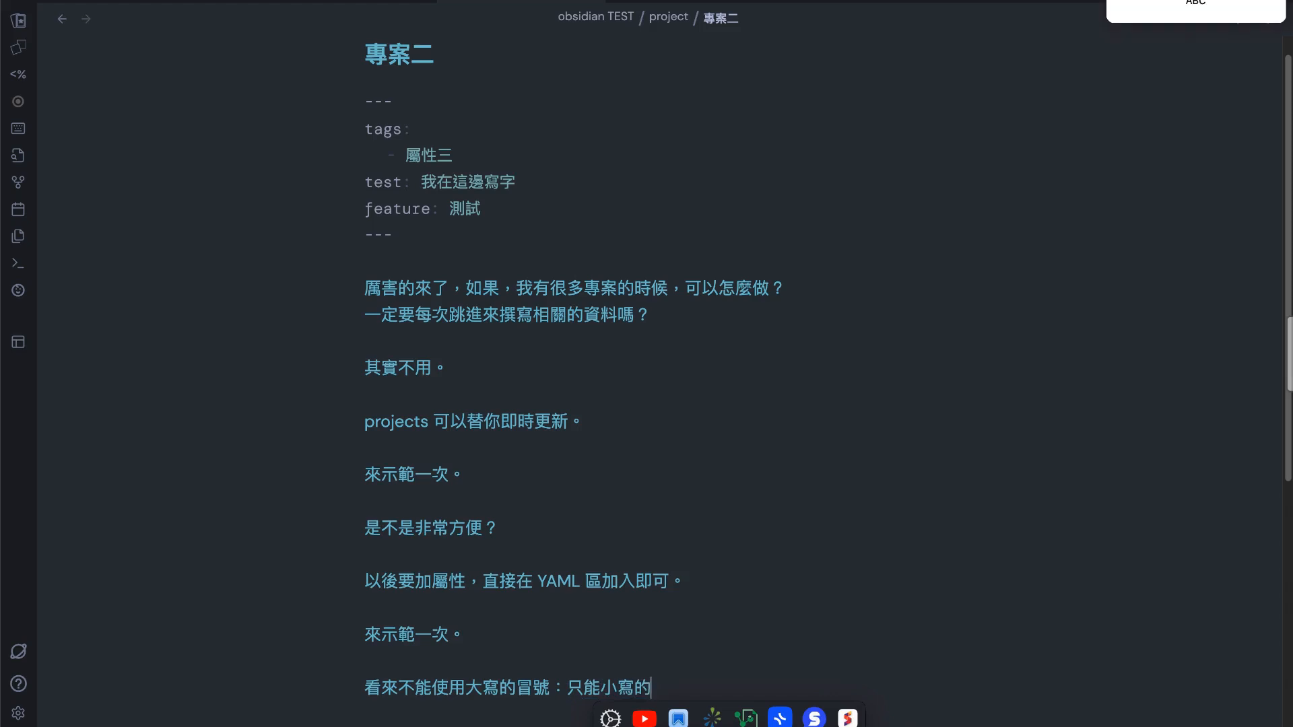
pyautogui.write(':')
pyautogui.press('capslock')
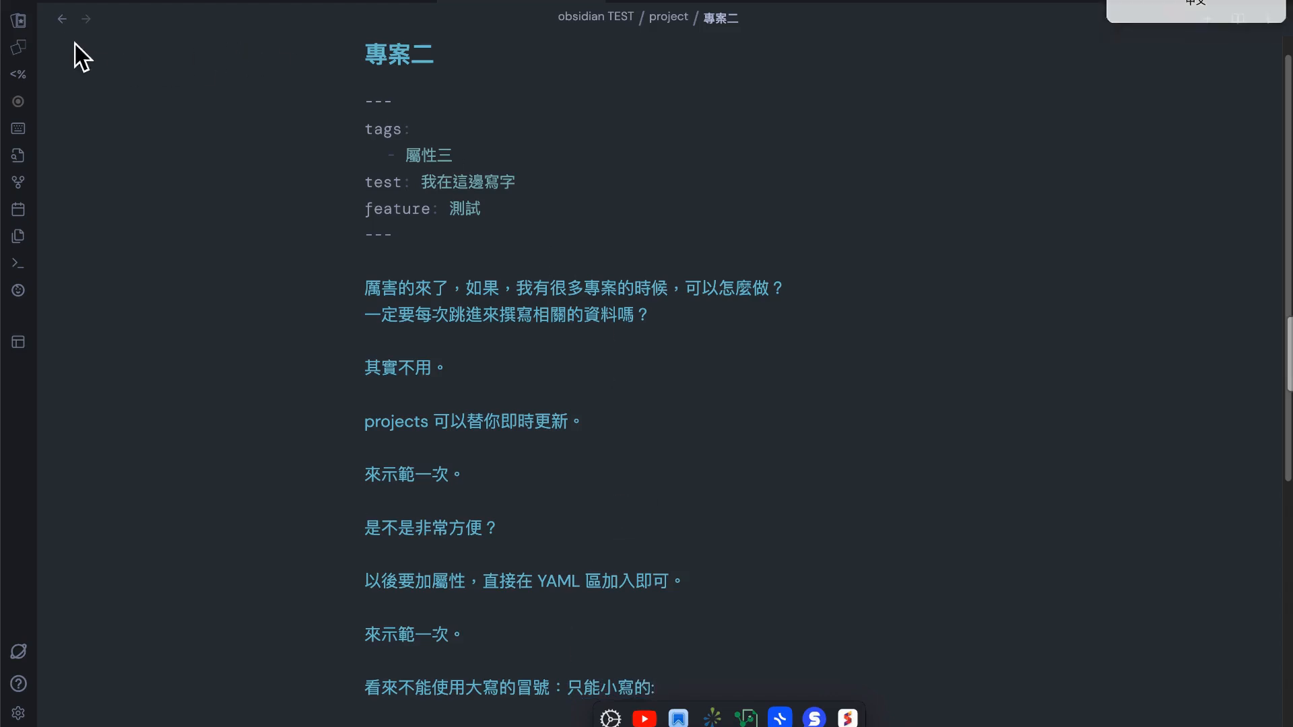
pyautogui.click(62, 19)
pyautogui.click(795, 325)
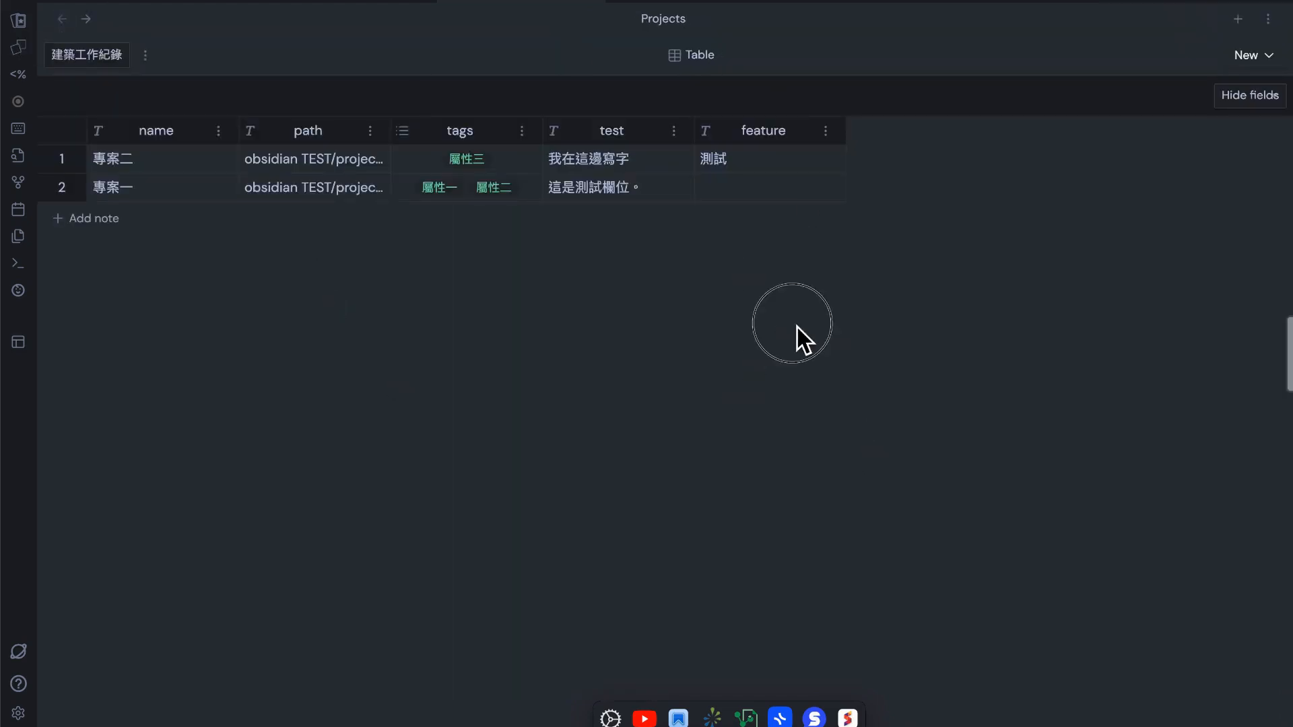
# Reopen 專案二 from the table and write the closing line "以上，謝謝大家" at the end of the note
pyautogui.click(62, 160)
pyautogui.scroll(-5, 575, 462)
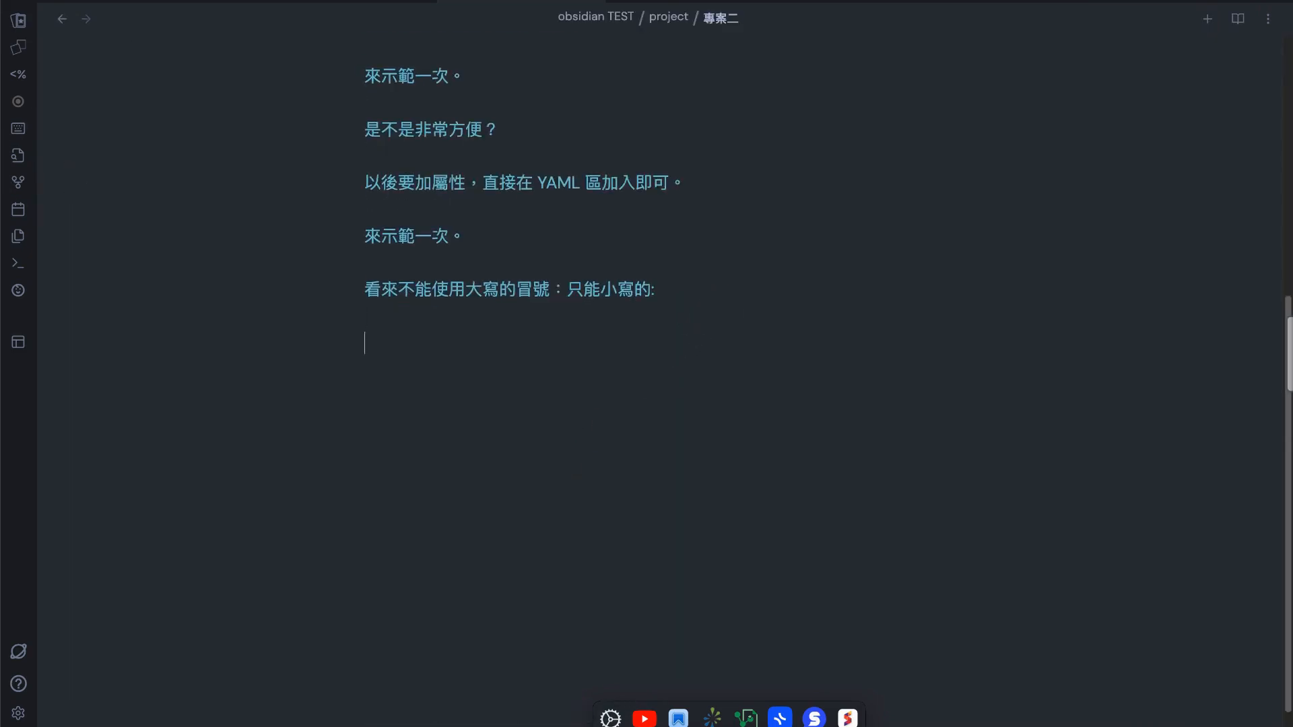
pyautogui.write('上，謝謝大家')
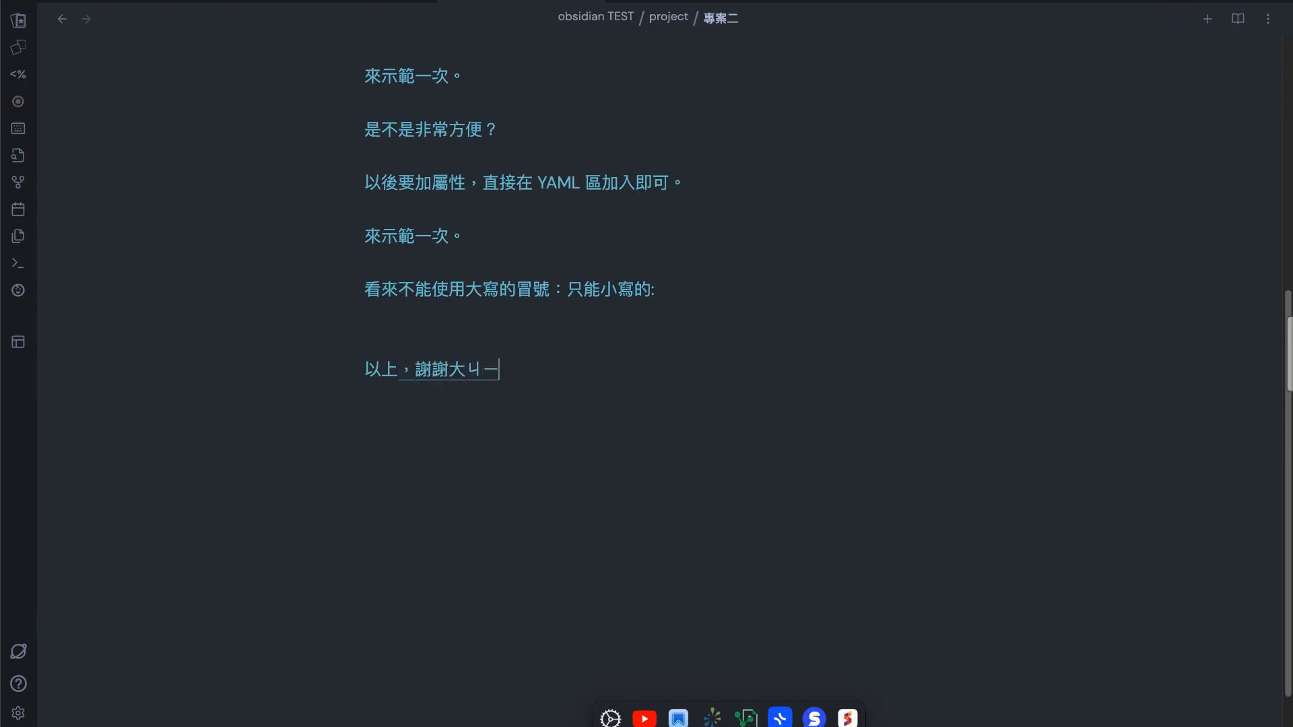